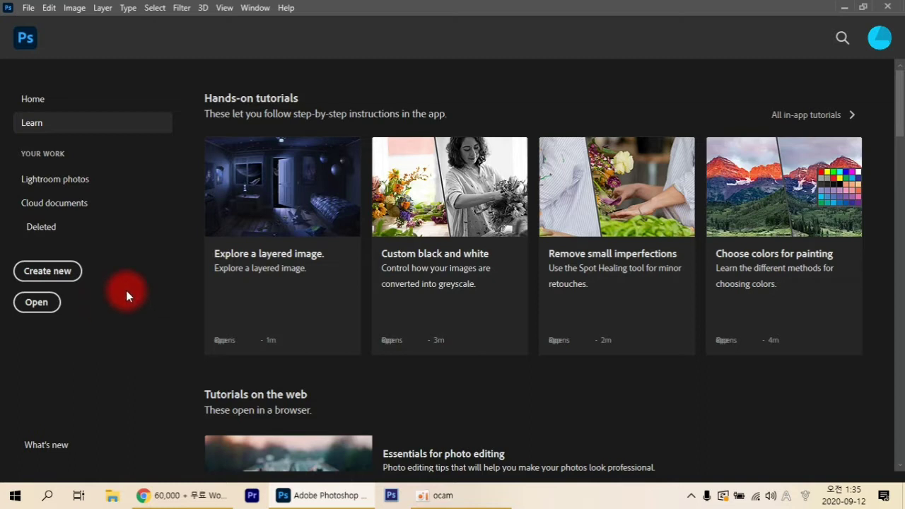
# Open the images 유투브채널1280720.jpg and 퍼스팩티브자르기툴.jpg
pyautogui.click(41, 308)
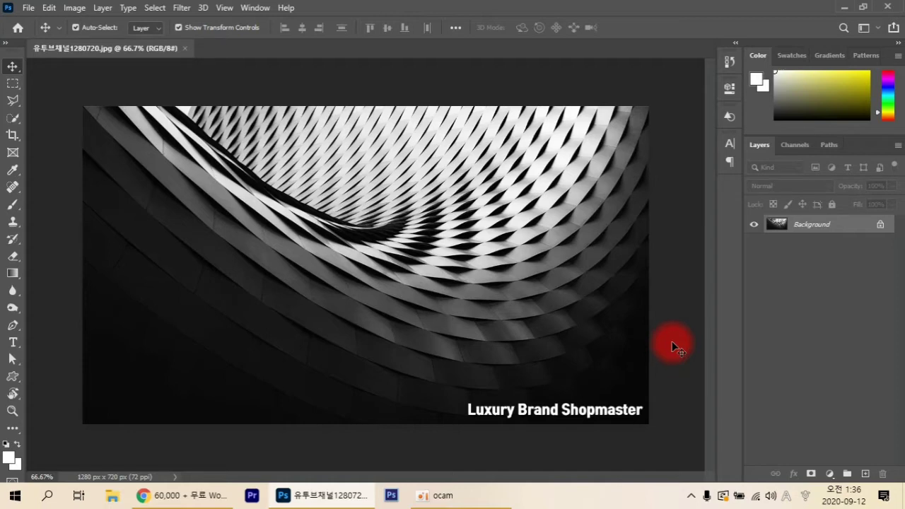
pyautogui.press('ctrl')
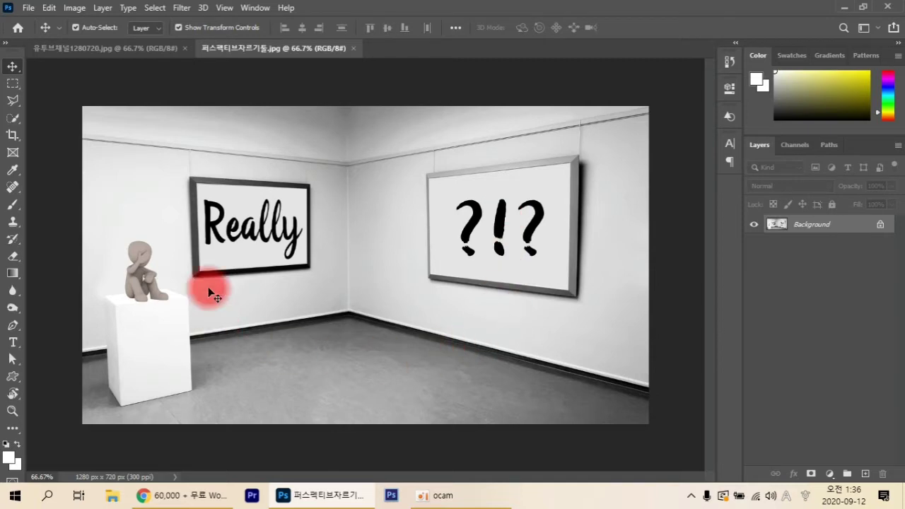
pyautogui.click(28, 8)
pyautogui.click(41, 34)
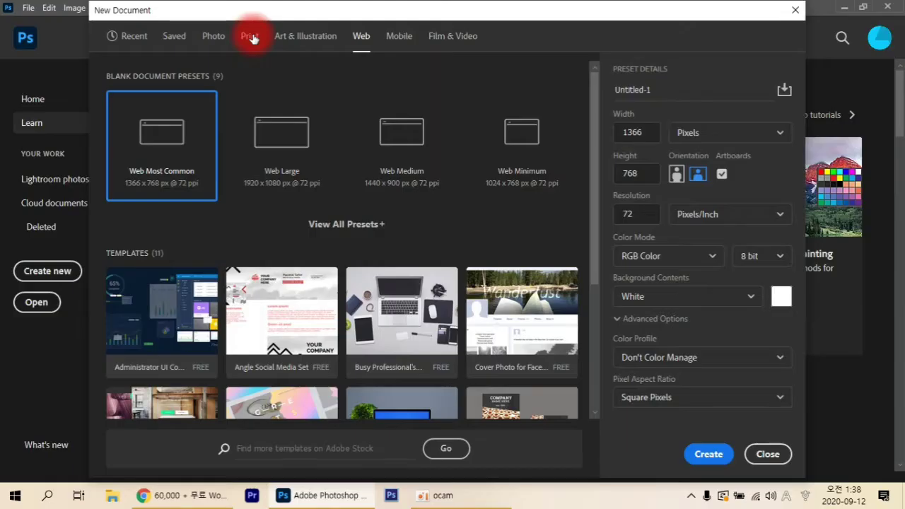
# Create a blank A4 print document (210 x 297 mm, 300 ppi) and open 유투브채널1280720.jpg beside it
pyautogui.click(249, 35)
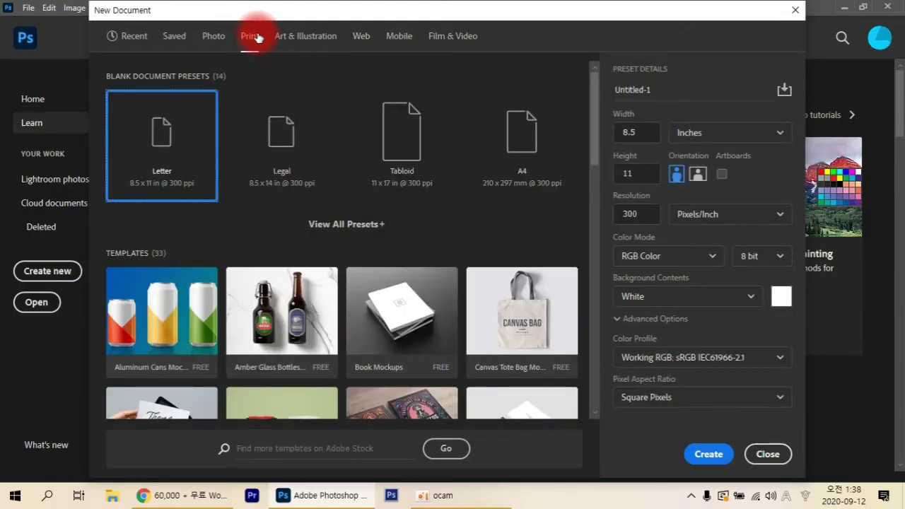
pyautogui.doubleClick(543, 143)
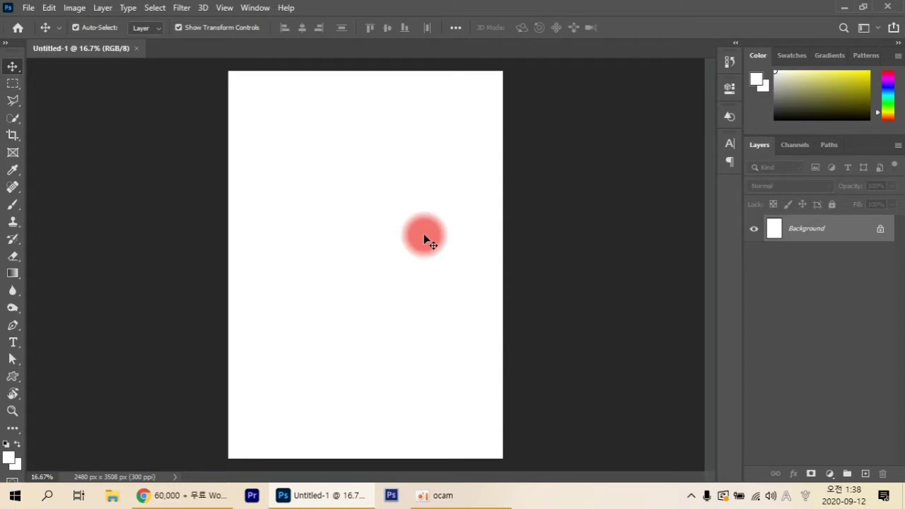
pyautogui.press('ctrl')
pyautogui.hotkey('ctrl', 'o')
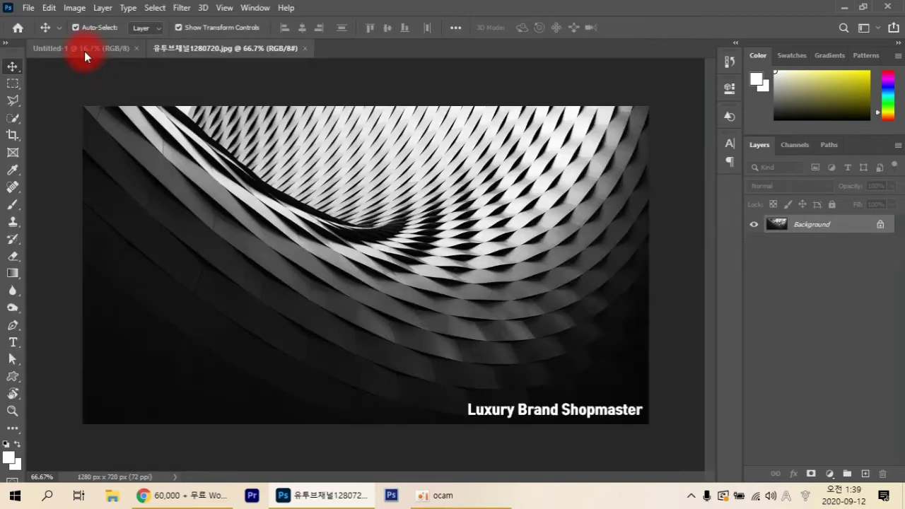
# Copy the entire 유투브채널1280720.jpg image and paste it into the blank A4 document
pyautogui.click(84, 51)
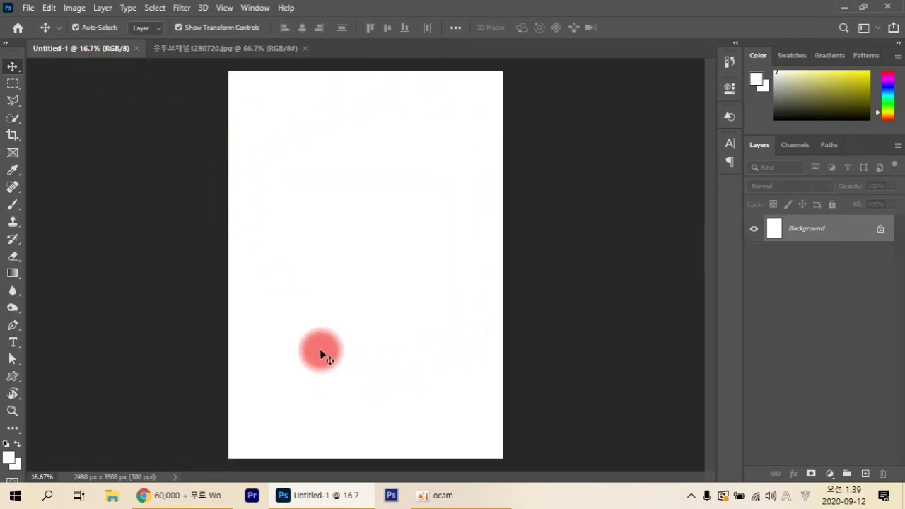
pyautogui.click(241, 48)
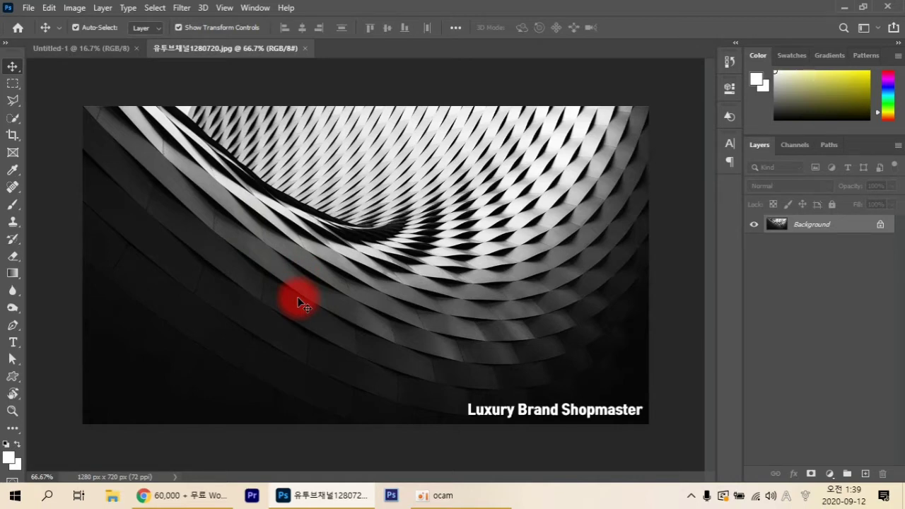
pyautogui.press('ctrl')
pyautogui.hotkey('ctrl', 'a')
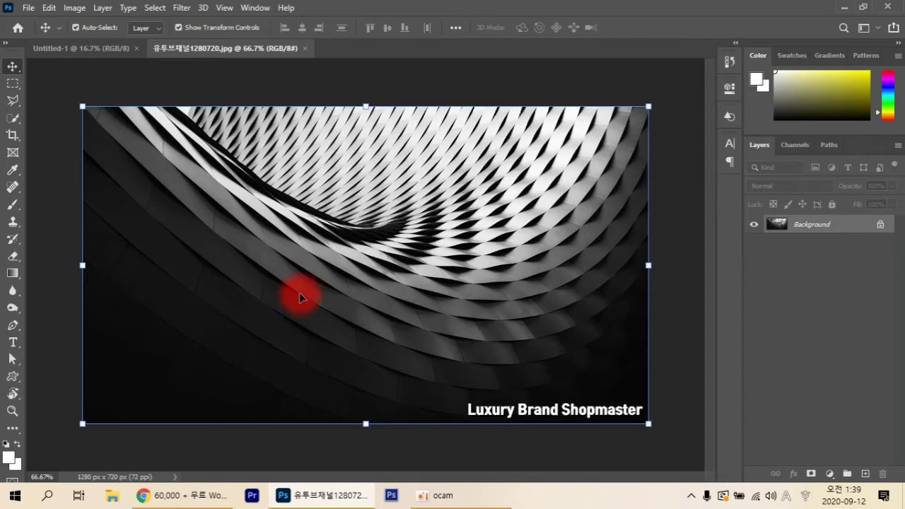
pyautogui.press('ctrl')
pyautogui.click(79, 49)
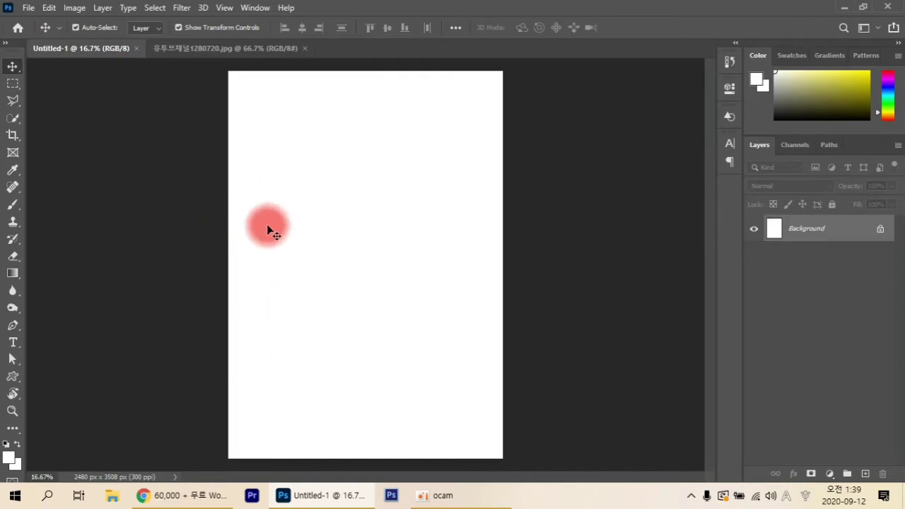
pyautogui.hotkey('ctrl', 'v')
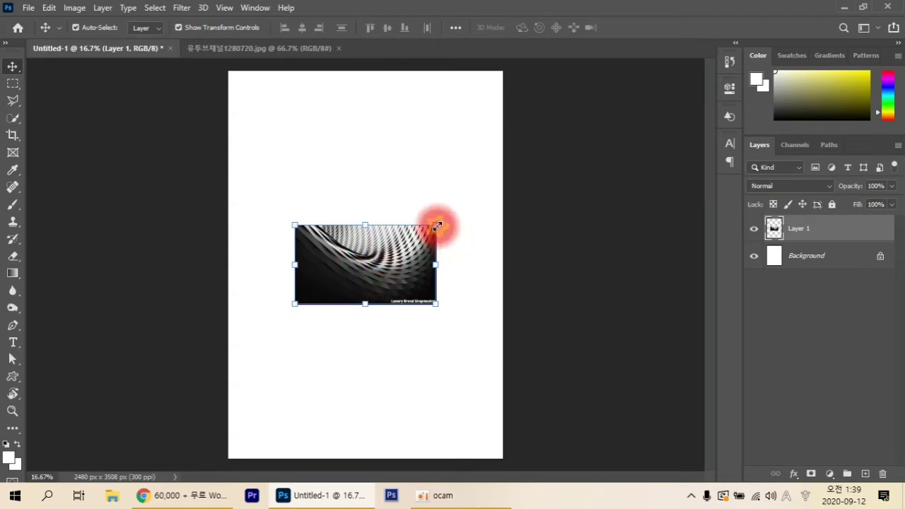
# Try to enlarge the pasted image to about 475% wide and 487% high so that it covers the A4 page
pyautogui.moveTo(437, 226); pyautogui.dragTo(691, 151)
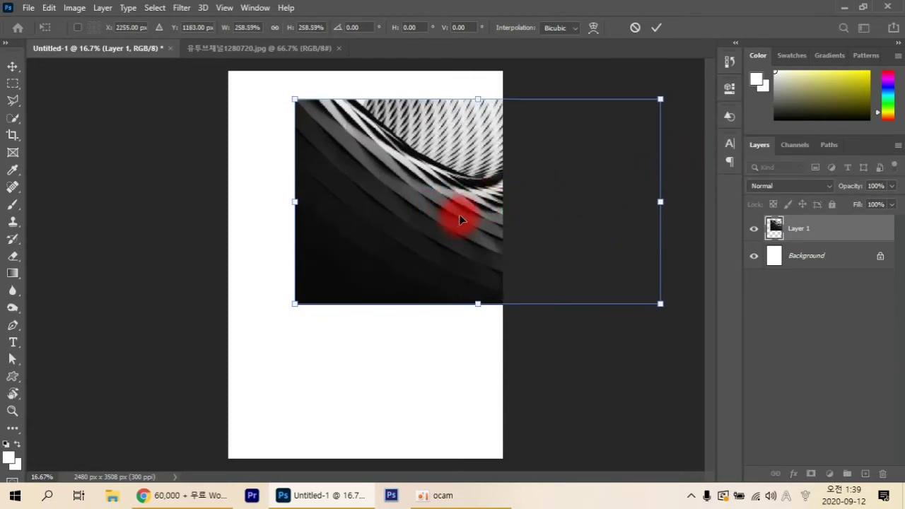
pyautogui.moveTo(460, 219); pyautogui.dragTo(351, 187)
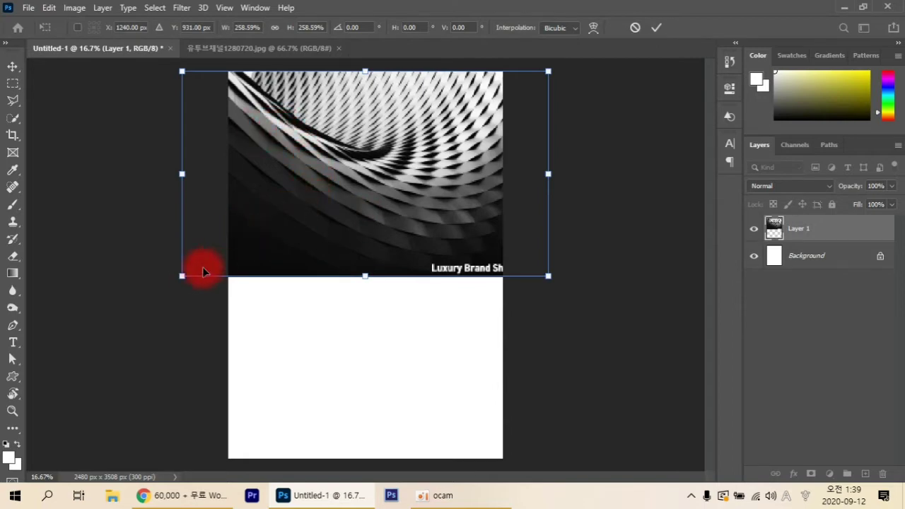
pyautogui.moveTo(547, 354); pyautogui.dragTo(716, 460)
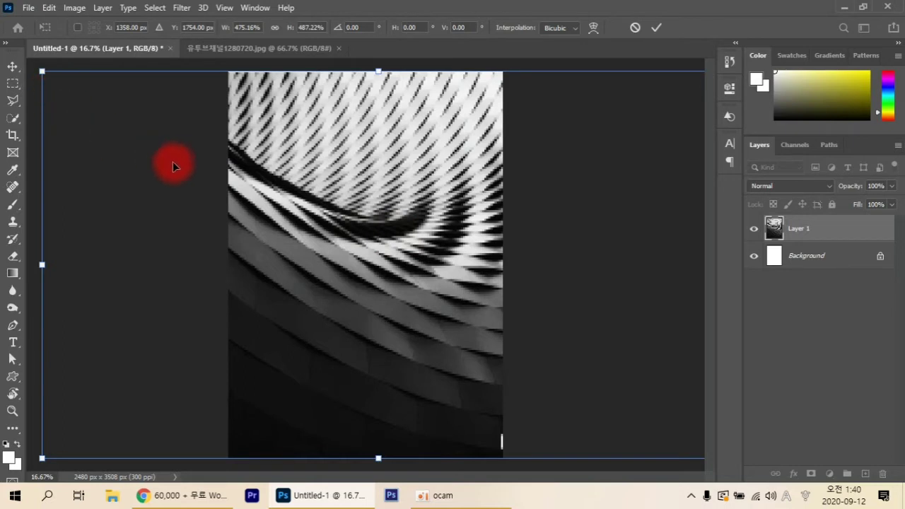
pyautogui.press('Escape')
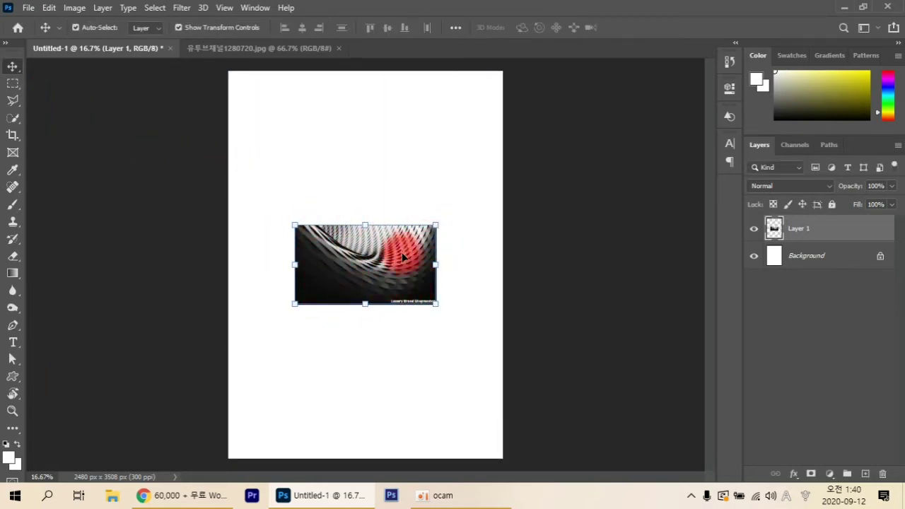
# Select the whole A4 canvas and check the distances between the pasted image and the page edges
pyautogui.hotkey('ctrl', 'a')
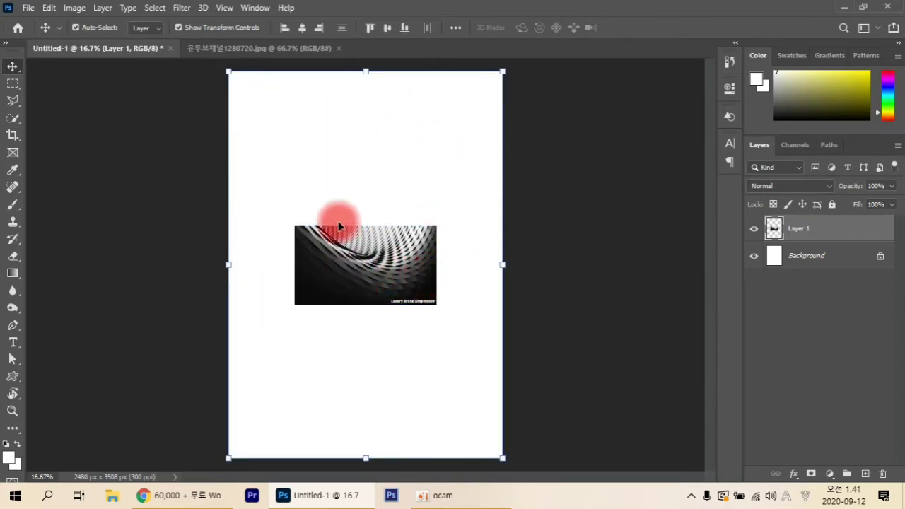
pyautogui.press('ctrl')
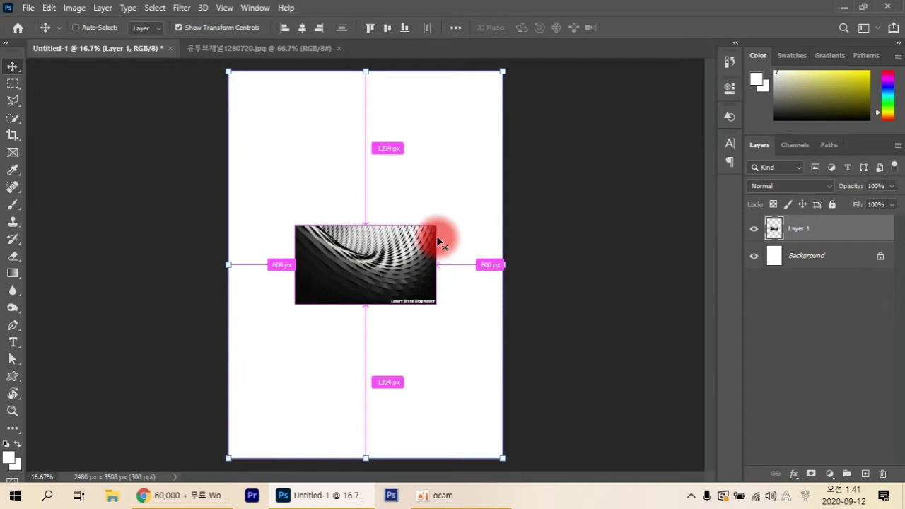
pyautogui.press('ctrl')
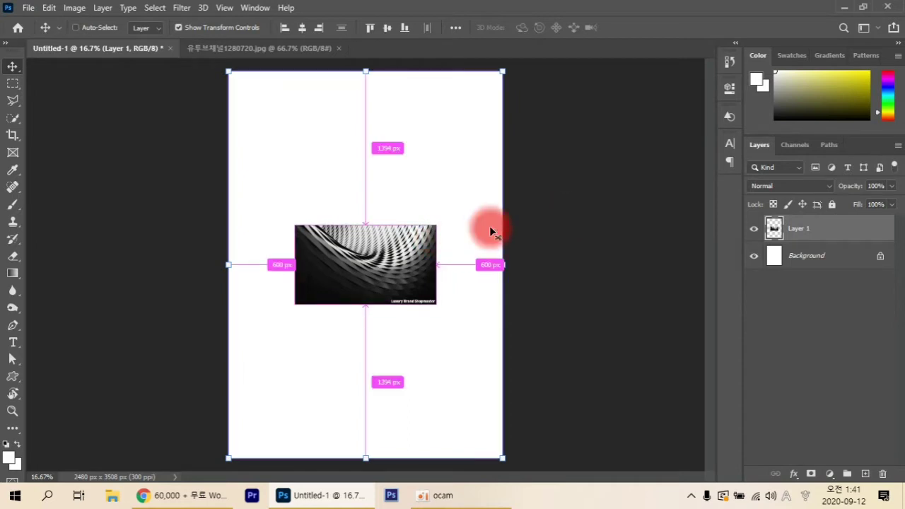
pyautogui.press('ctrl')
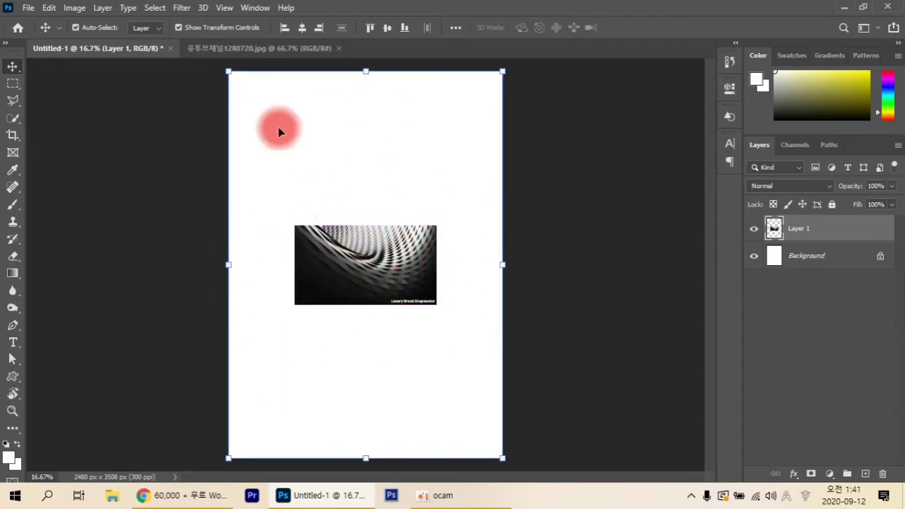
# Turn off Smart Guides and move the pasted image slightly up and to the right on the page
pyautogui.click(225, 7)
pyautogui.moveTo(273, 277)
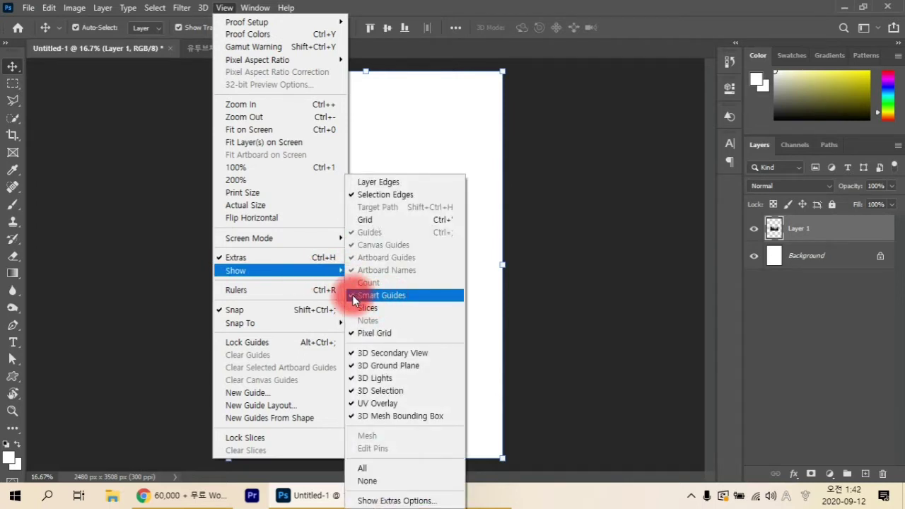
pyautogui.click(351, 295)
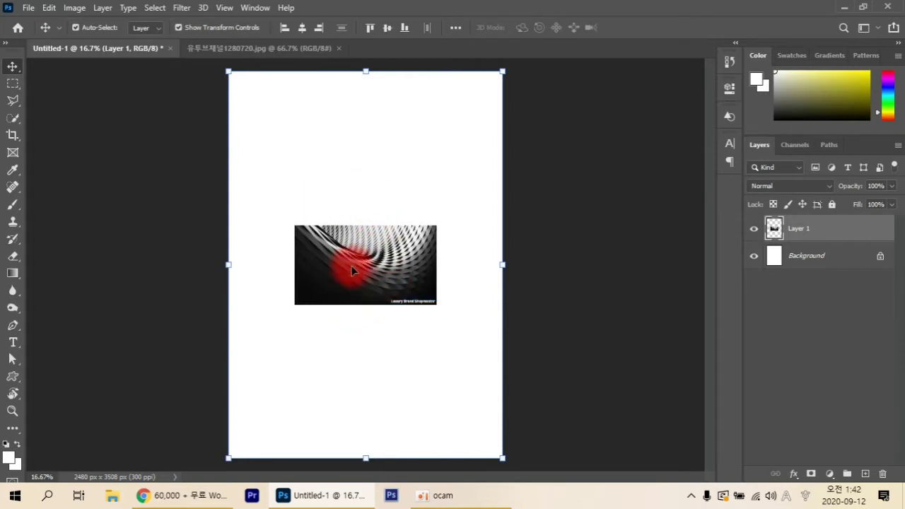
pyautogui.moveTo(352, 270); pyautogui.dragTo(384, 257)
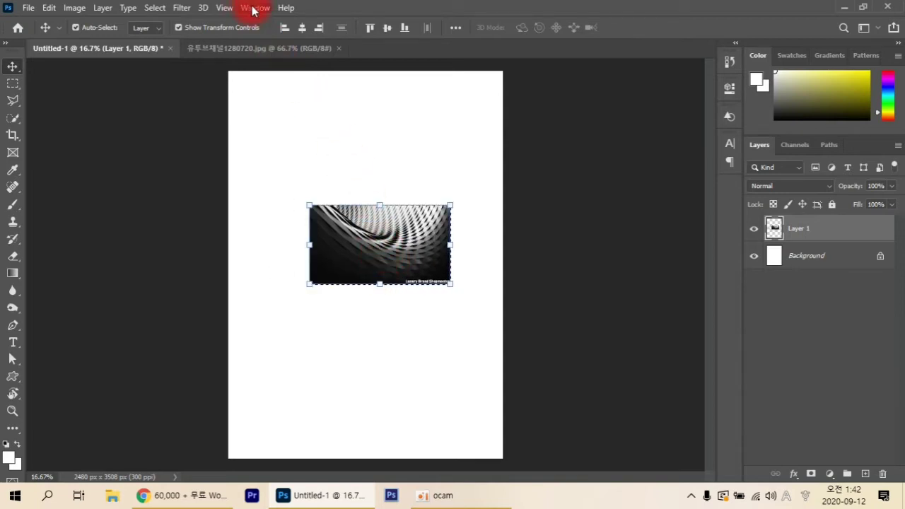
# Turn Smart Guides back on and move the pasted image to the page's horizontal centre, slightly above the middle
pyautogui.click(224, 8)
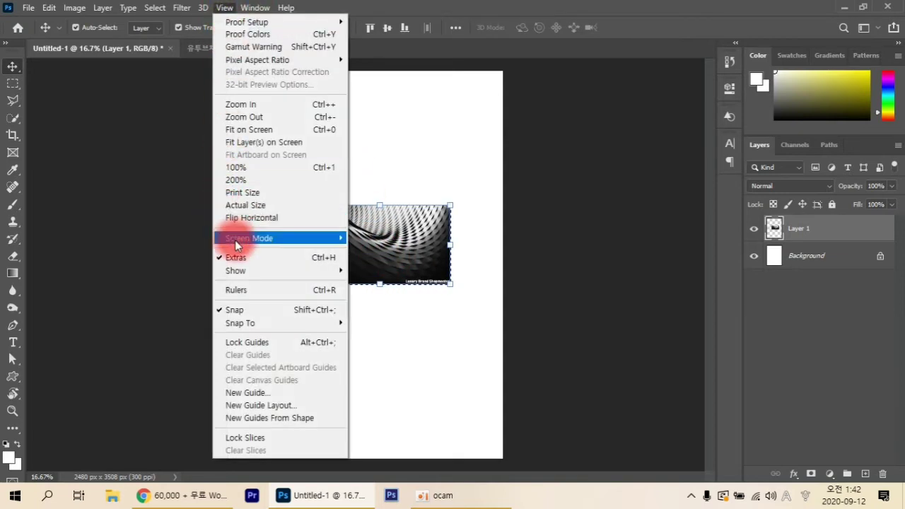
pyautogui.moveTo(241, 271)
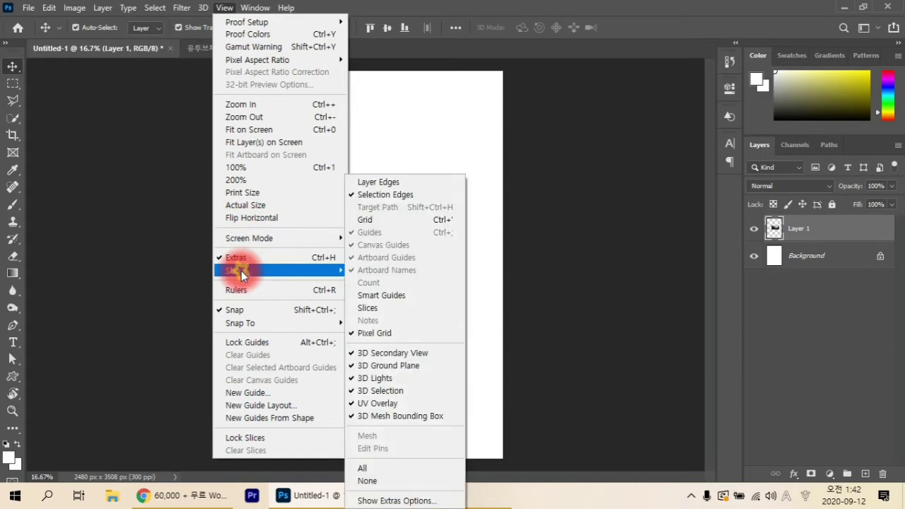
pyautogui.click(365, 295)
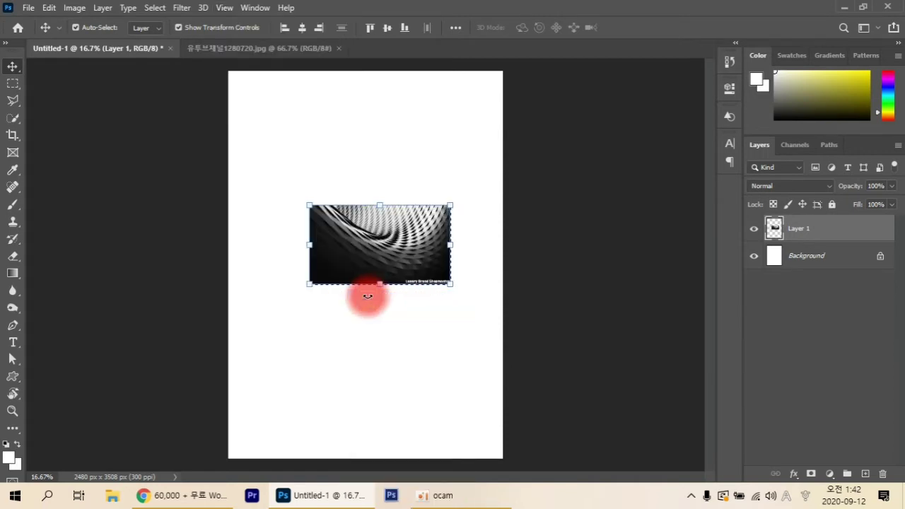
pyautogui.moveTo(382, 247); pyautogui.dragTo(375, 270)
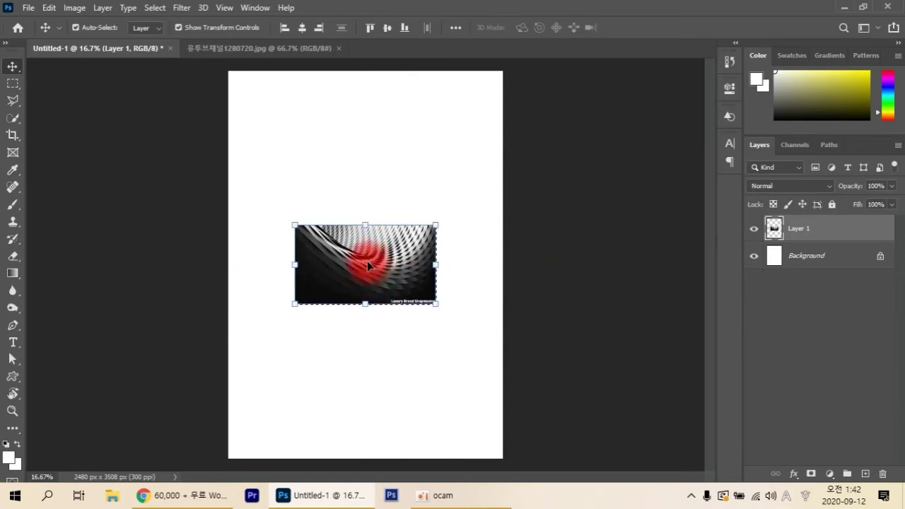
pyautogui.moveTo(366, 262)
pyautogui.mouseDown()
pyautogui.moveTo(352, 262)
pyautogui.moveTo(361, 235)
pyautogui.moveTo(325, 237)
pyautogui.moveTo(350, 244)
pyautogui.moveTo(375, 215)
pyautogui.moveTo(353, 228)
pyautogui.moveTo(373, 274)
pyautogui.moveTo(381, 260)
pyautogui.moveTo(361, 262)
pyautogui.moveTo(374, 262)
pyautogui.mouseUp()
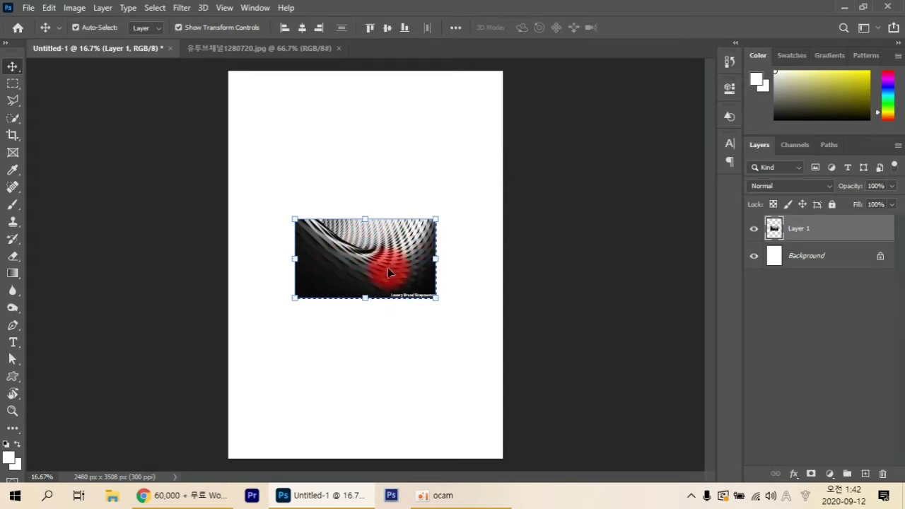
# Check the pixel dimensions and resolution of 유투브채널1280720.jpg and open its Image Size settings
pyautogui.click(260, 52)
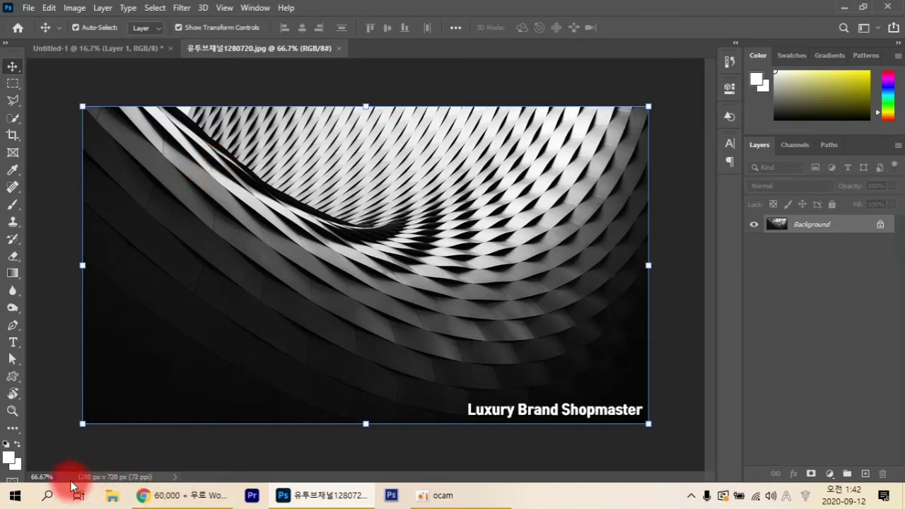
pyautogui.click(115, 477)
pyautogui.click(116, 477)
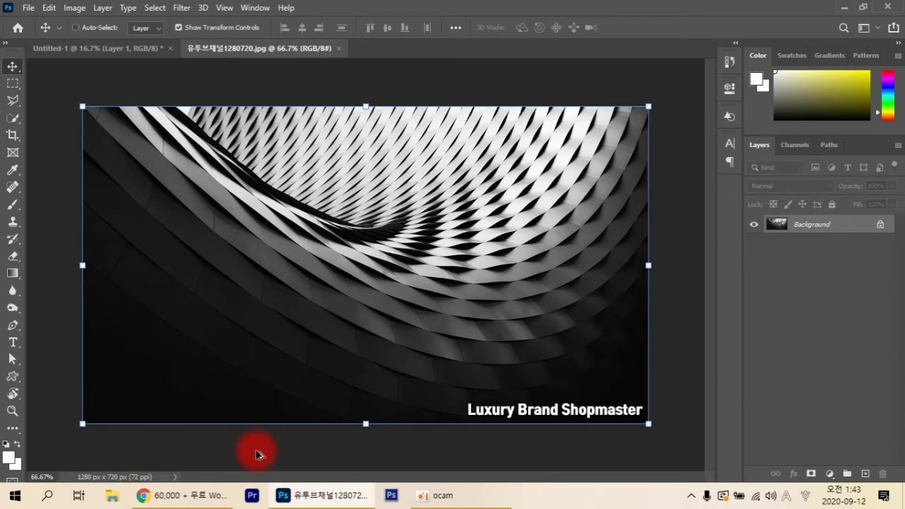
pyautogui.hotkey('ctrl', 'alt', 'i')
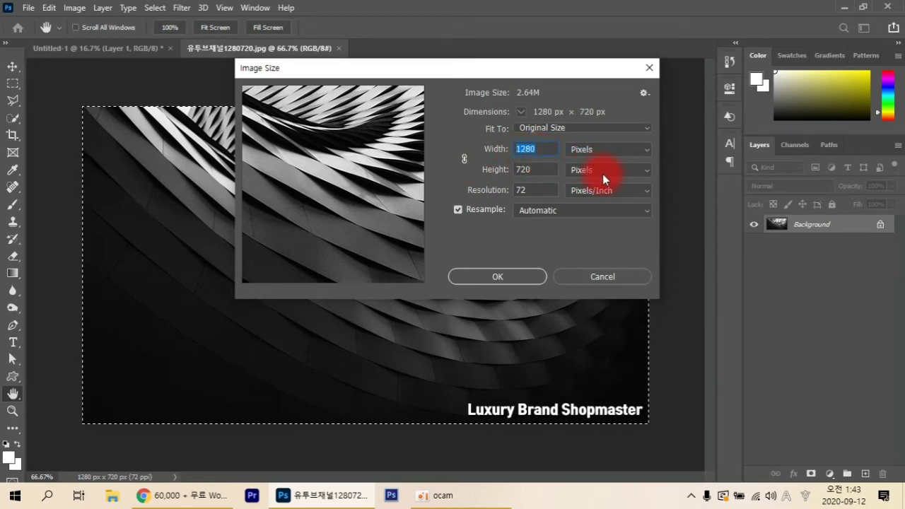
# Try image widths of 100 px and 1000 px with width and height unlinked
pyautogui.write('100')
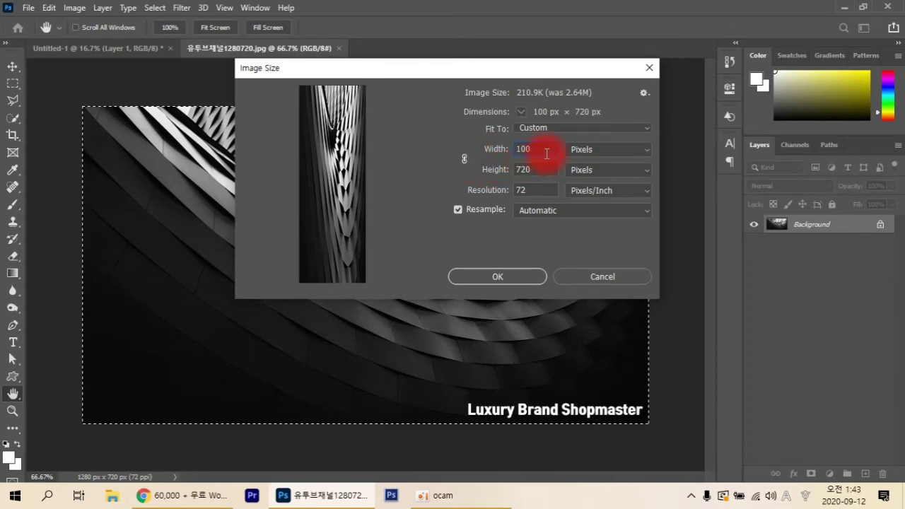
pyautogui.click(542, 150)
pyautogui.write('0')
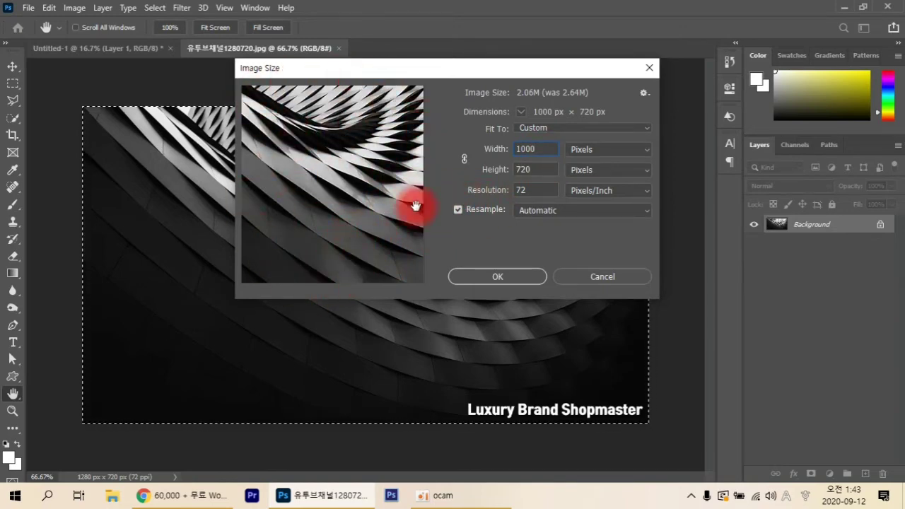
# Set the image width to 1280 px and link width and height so the proportions are constrained
pyautogui.click(537, 151)
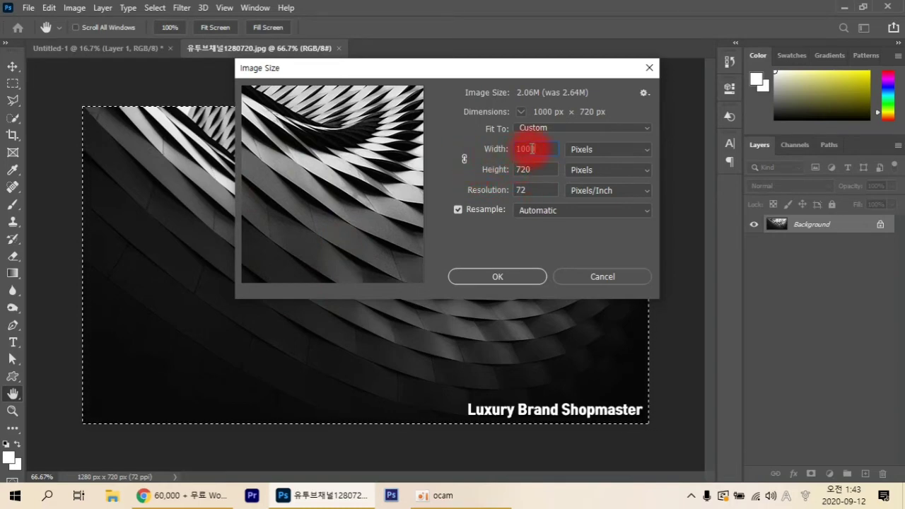
pyautogui.moveTo(544, 149); pyautogui.dragTo(475, 152)
pyautogui.write('1280')
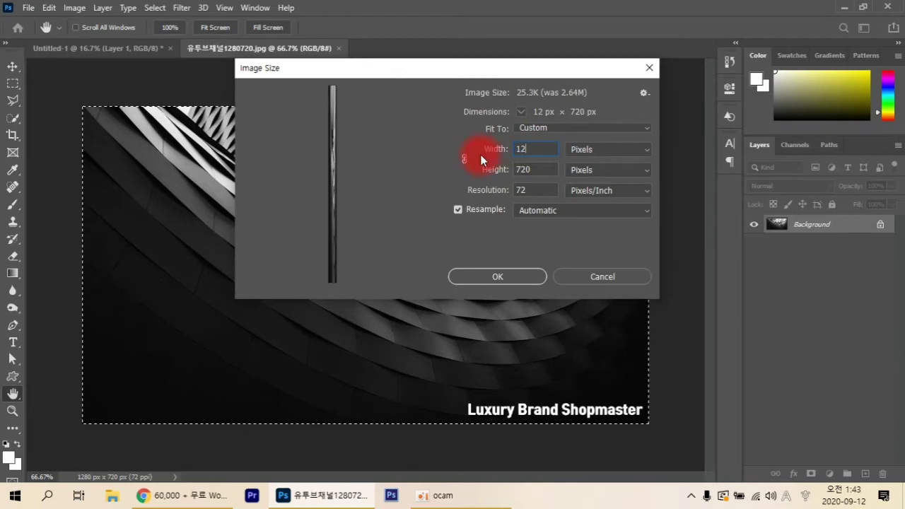
pyautogui.click(463, 157)
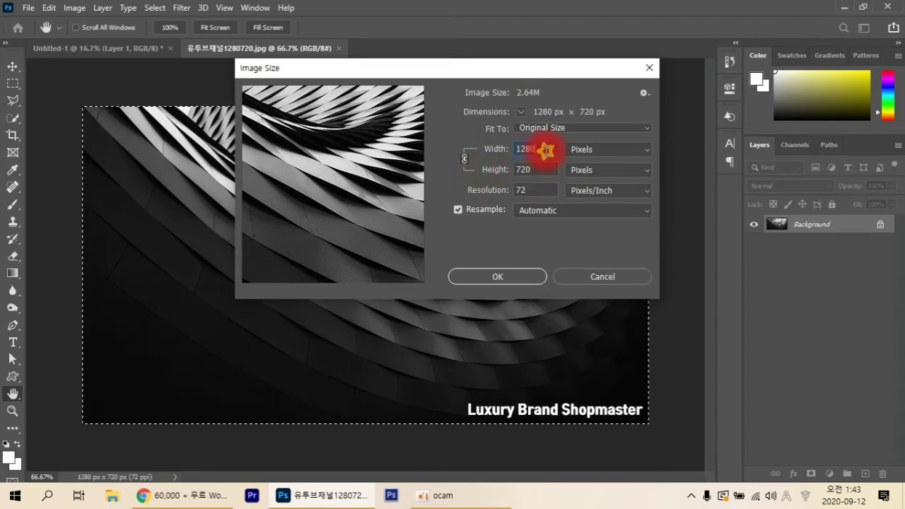
# Resize the image to 1000 px wide with linked proportions and check its new document dimensions
pyautogui.write('1000')
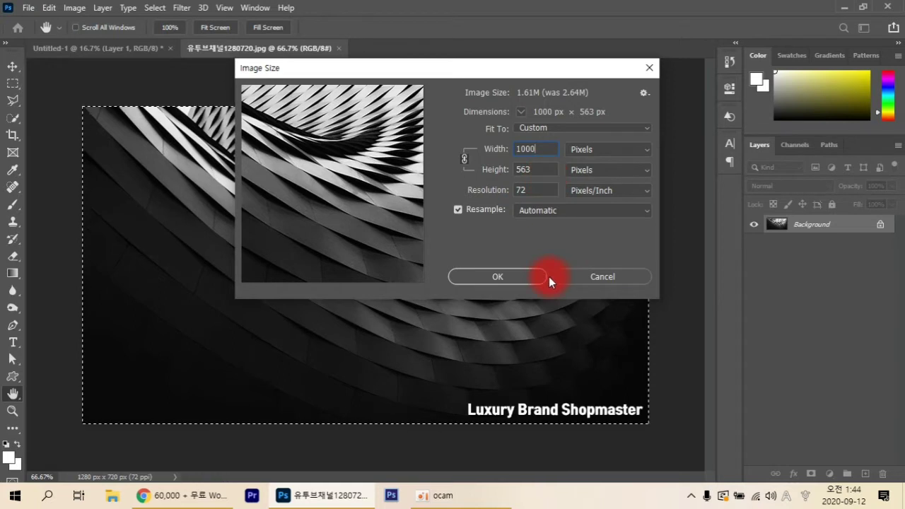
pyautogui.click(517, 276)
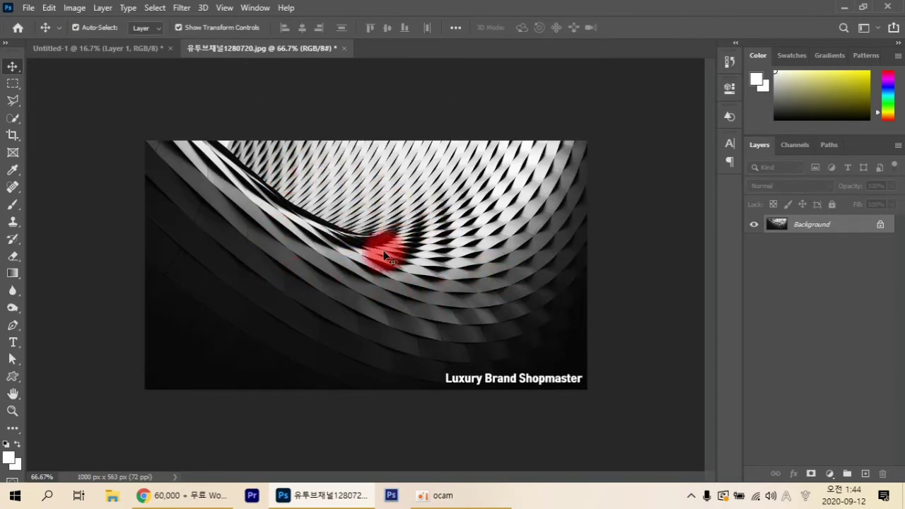
pyautogui.click(101, 477)
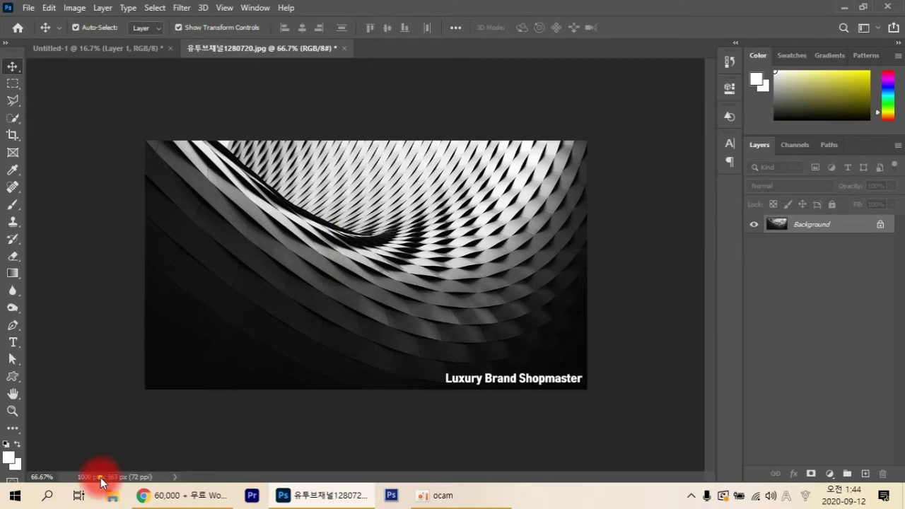
pyautogui.click(101, 478)
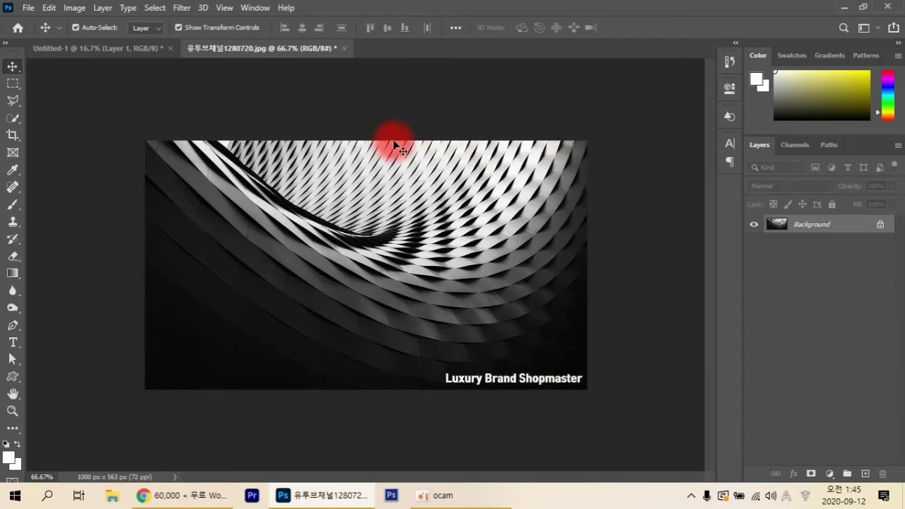
# Switch to Chrome and search Google in a new tab for the YouTube channel art size (유튜브 채널아트 사이즈)
pyautogui.click(202, 493)
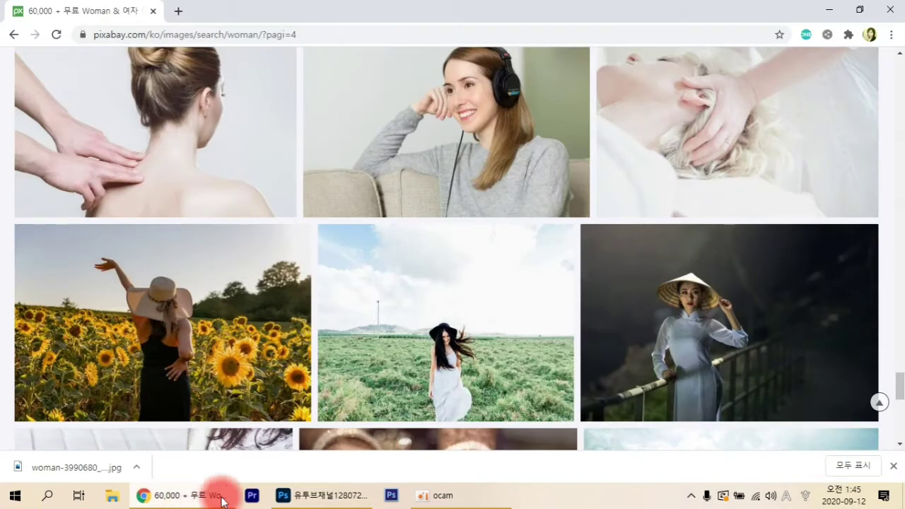
pyautogui.click(177, 11)
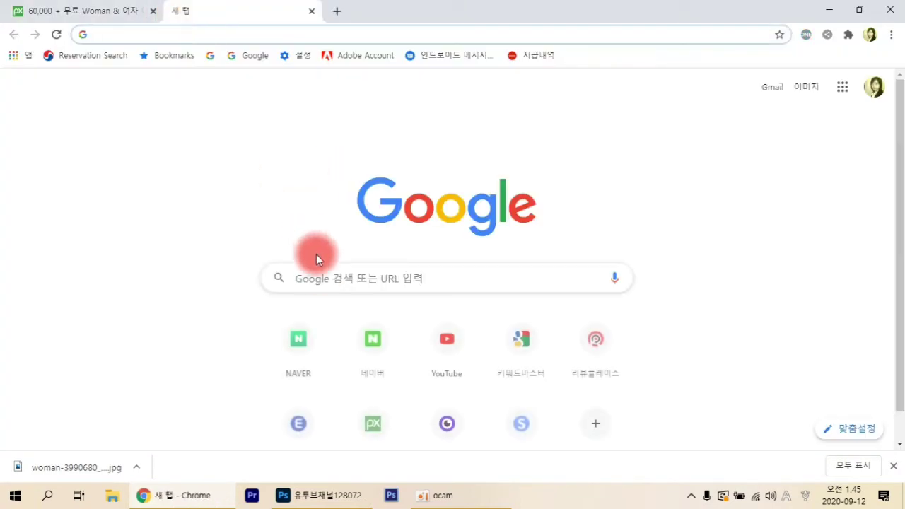
pyautogui.click(313, 272)
pyautogui.write('db')
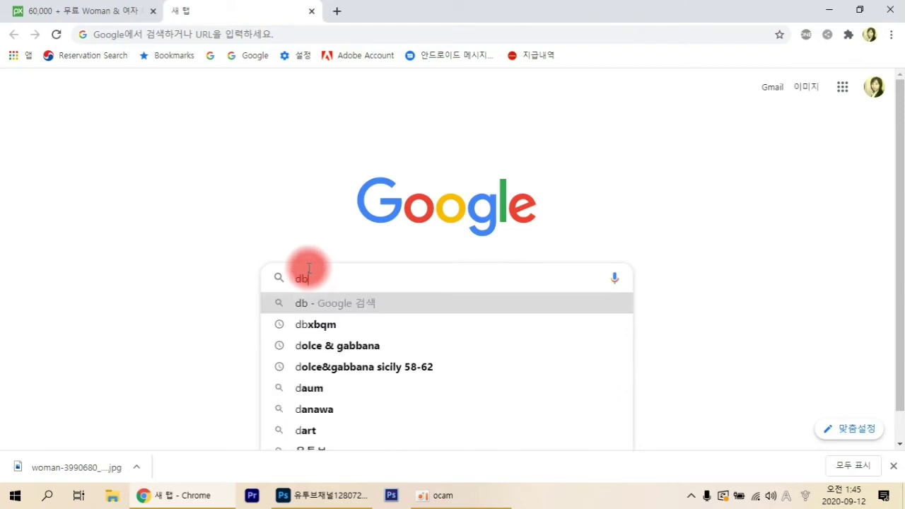
pyautogui.write('xbqm cosj')
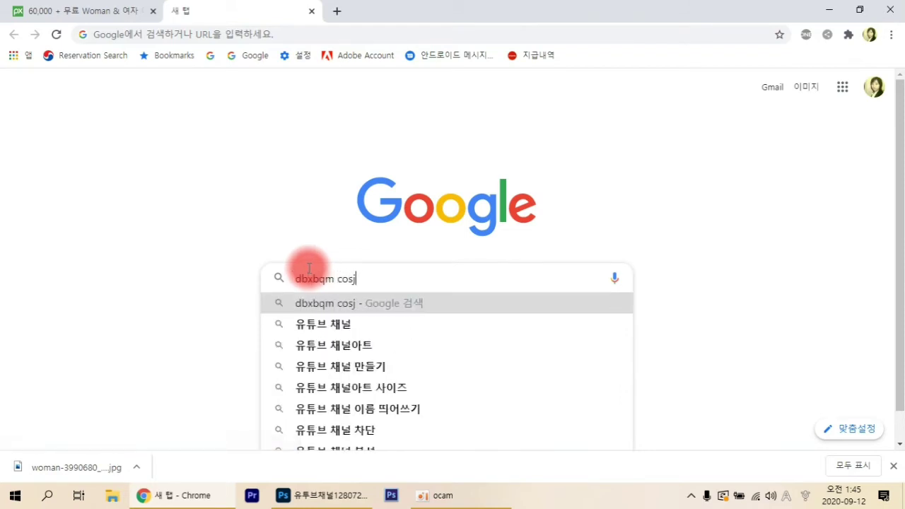
pyautogui.click(386, 393)
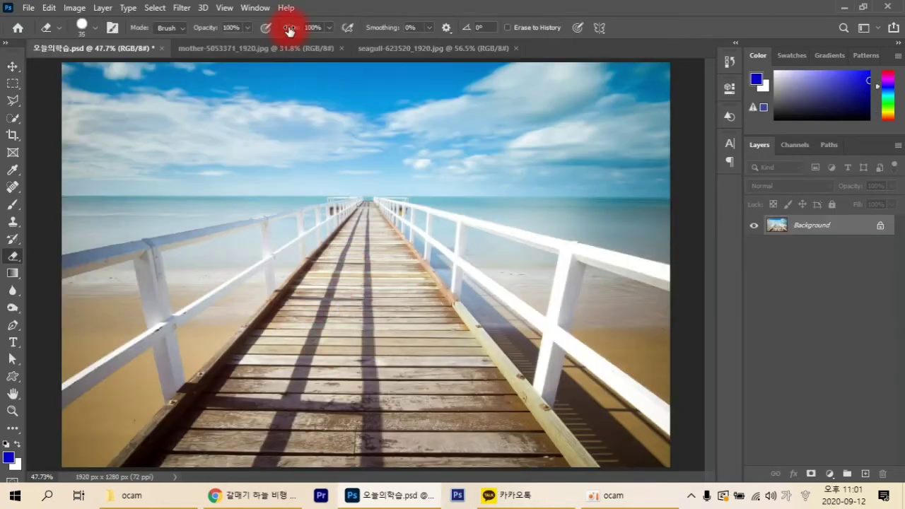
# Look through the open images in Photoshop: the mother and child, the seagulls and the pier in 오늘의학습.psd
pyautogui.click(276, 50)
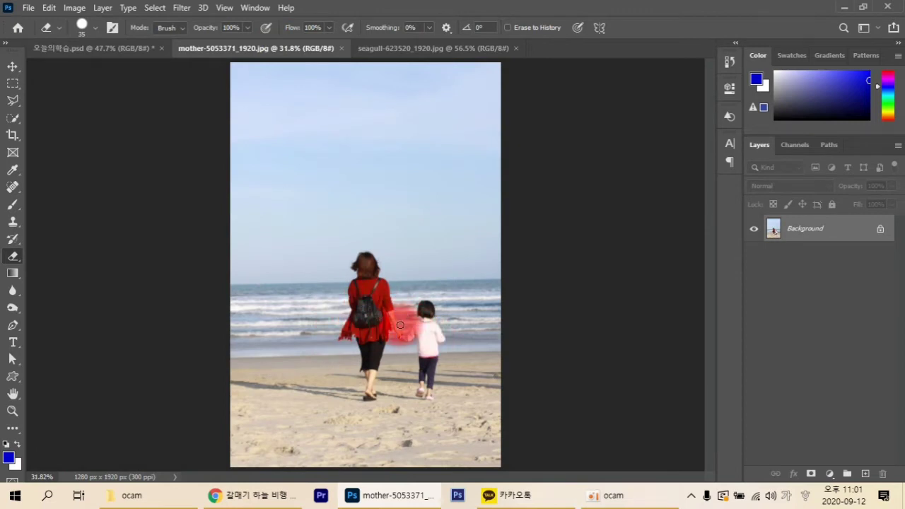
pyautogui.click(429, 49)
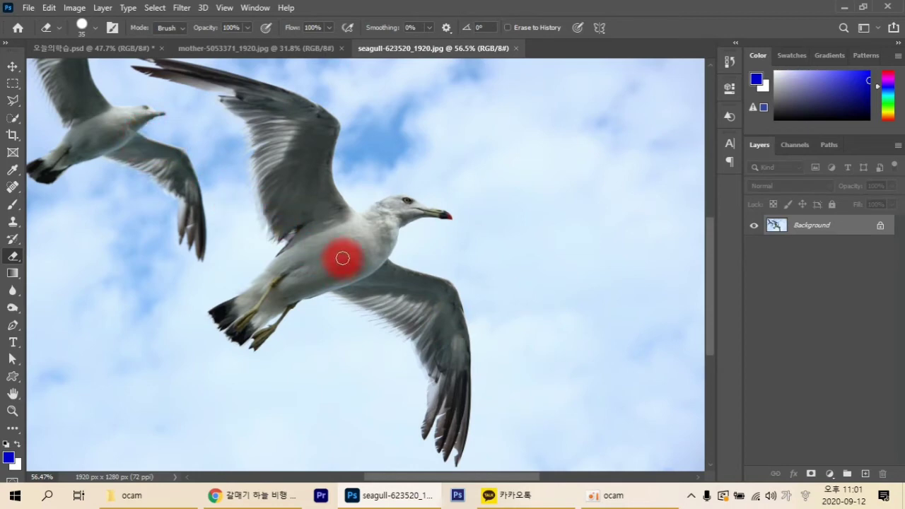
pyautogui.click(103, 47)
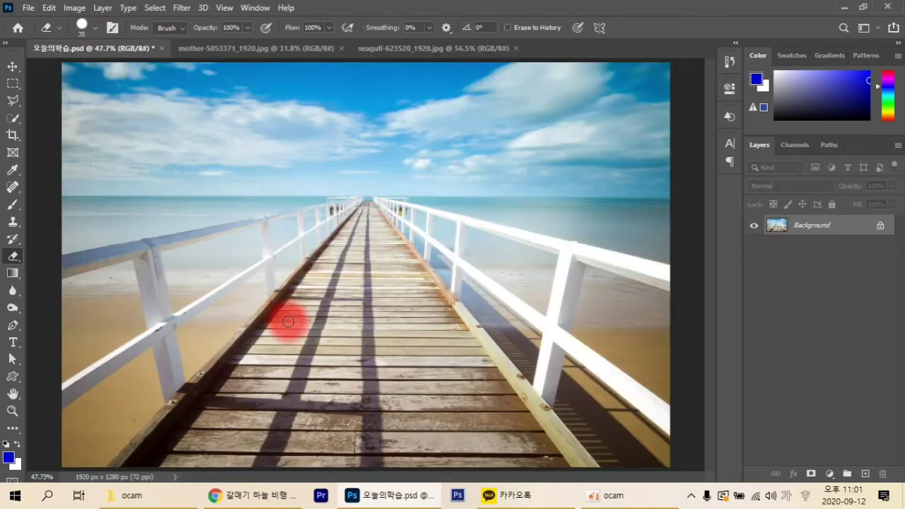
# In mother-5053371_1920.jpg, select the woman from her head down to her calves using the Quick Selection tool with a 45 px brush
pyautogui.click(258, 48)
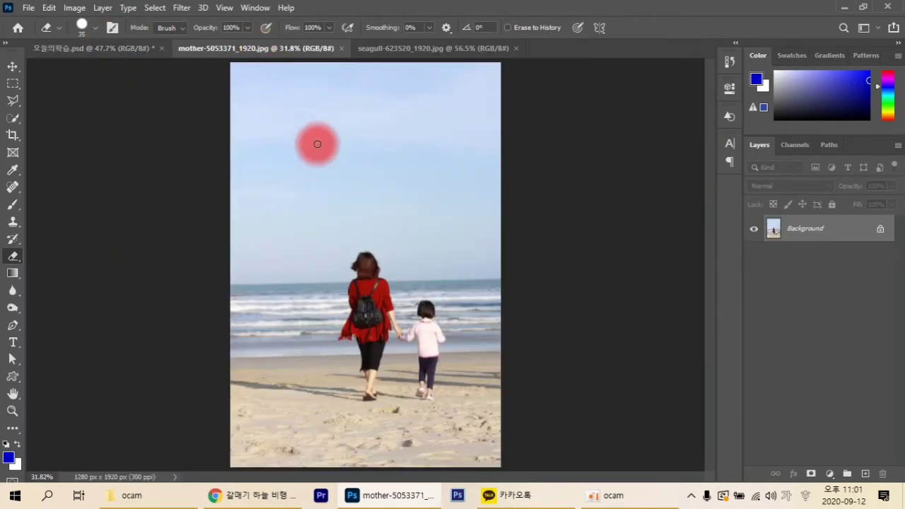
pyautogui.scroll(5, 378, 238)
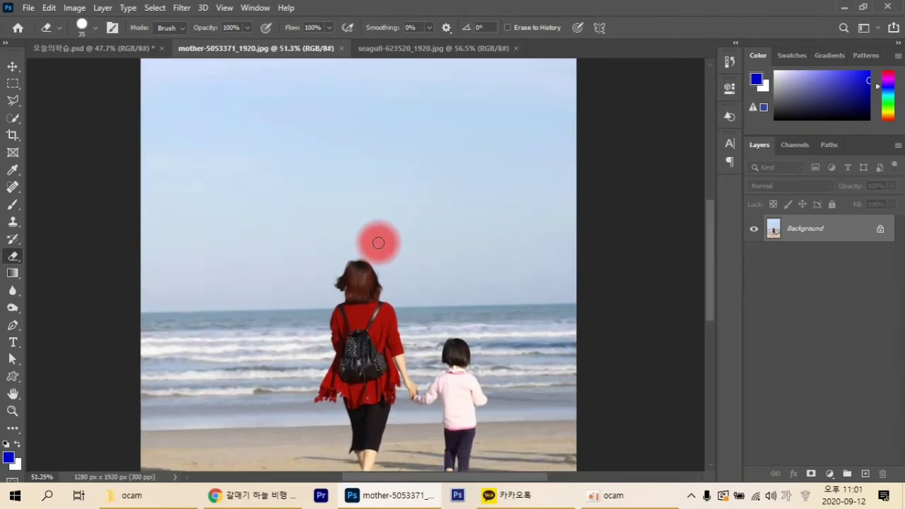
pyautogui.scroll(1, 386, 250)
pyautogui.moveTo(424, 253); pyautogui.dragTo(350, 84)
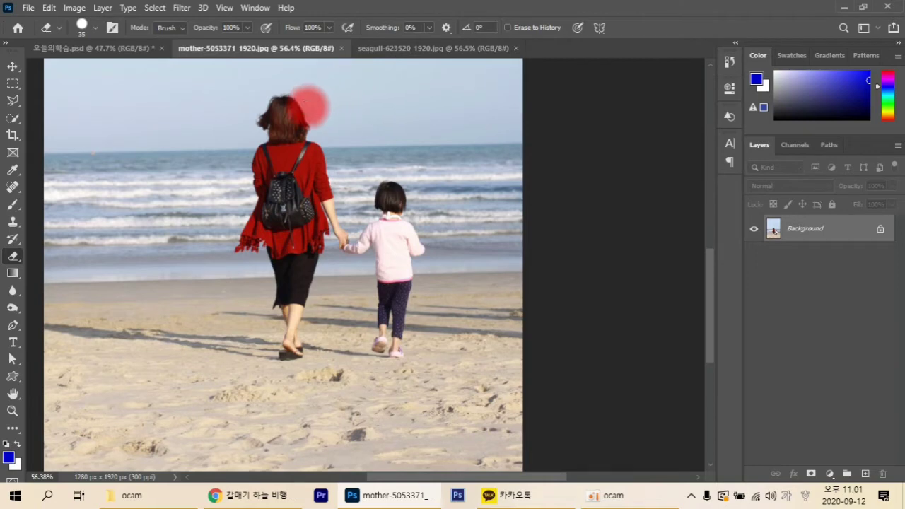
pyautogui.click(13, 119)
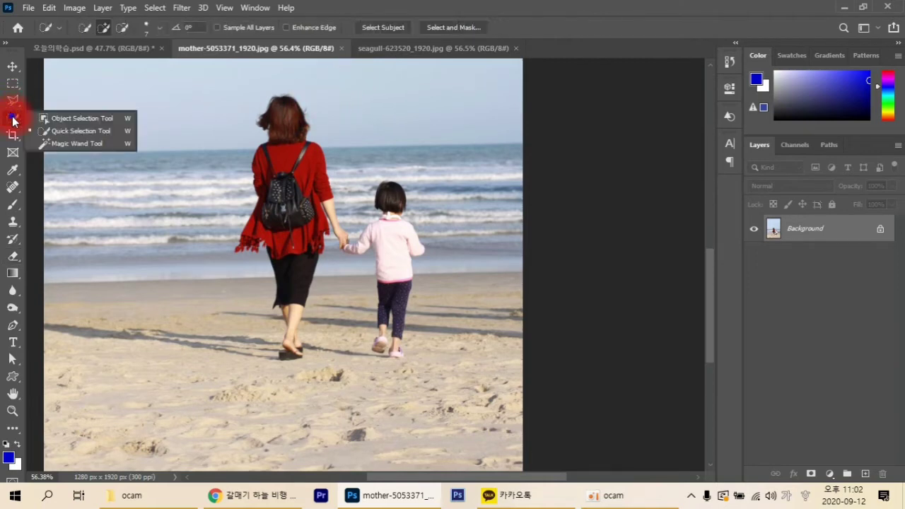
pyautogui.click(71, 130)
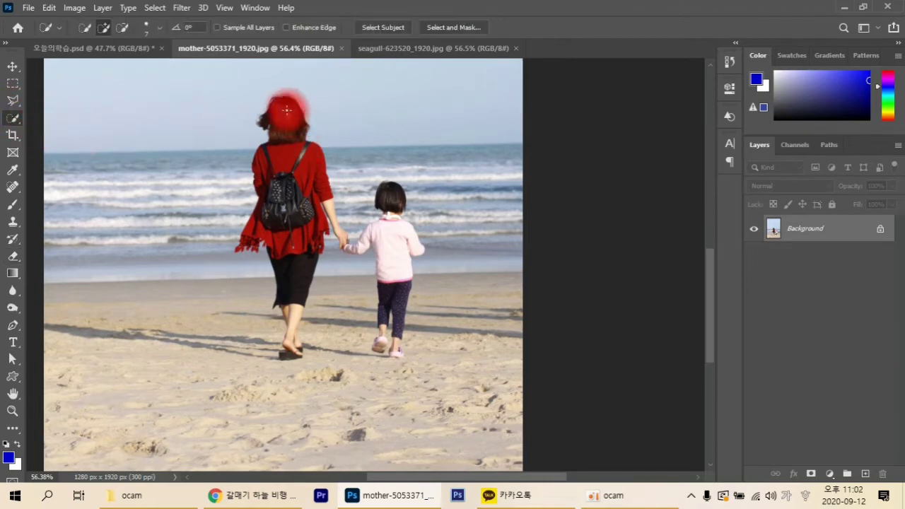
pyautogui.press(']')
pyautogui.press(']')
pyautogui.press(']')
pyautogui.press(']')
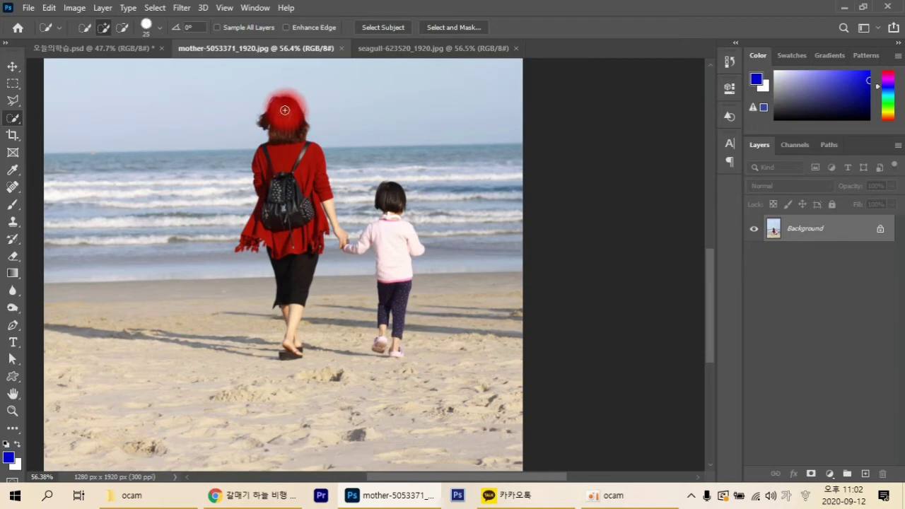
pyautogui.press(']')
pyautogui.press(']')
pyautogui.press(']')
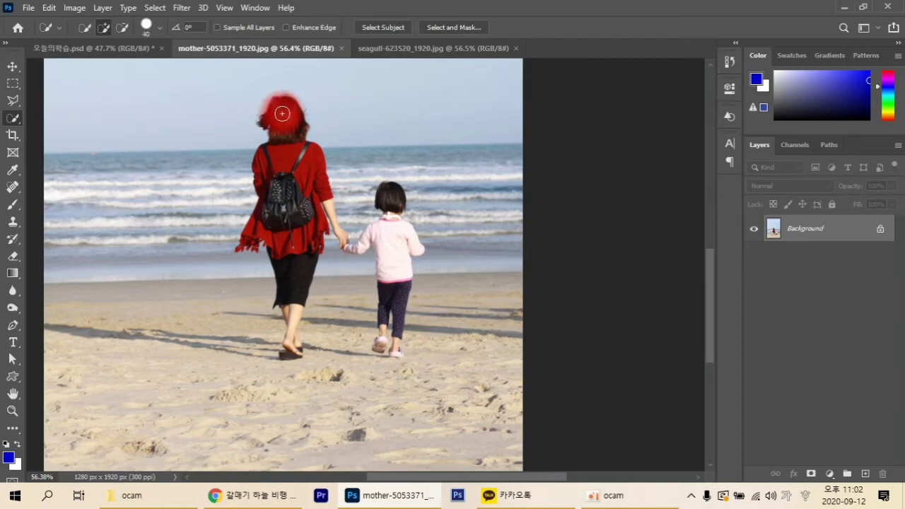
pyautogui.moveTo(282, 112)
pyautogui.mouseDown()
pyautogui.moveTo(292, 271)
pyautogui.moveTo(298, 252)
pyautogui.moveTo(293, 313)
pyautogui.mouseUp()
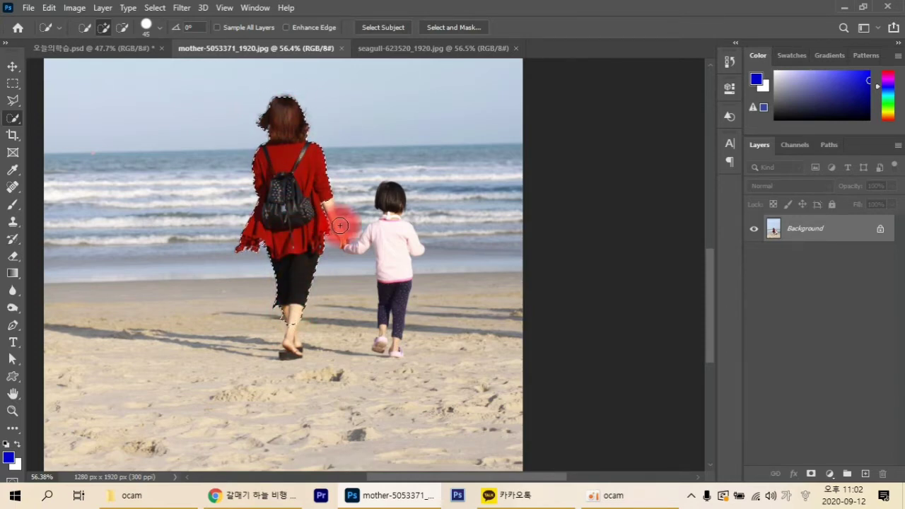
# Reduce the Quick Selection brush to 20 px and add the woman's arm and the child to the selection
pyautogui.press('[')
pyautogui.press('[')
pyautogui.press('[')
pyautogui.press('[')
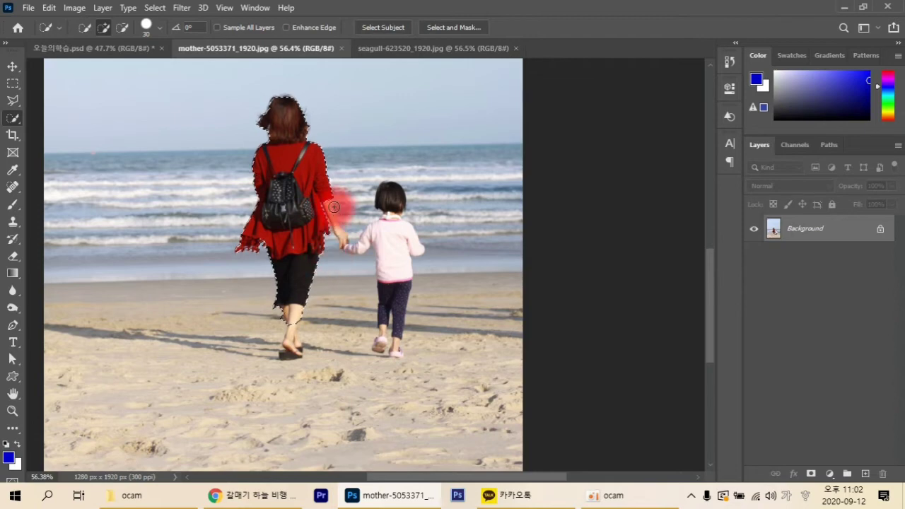
pyautogui.press('[')
pyautogui.moveTo(329, 204)
pyautogui.mouseDown()
pyautogui.moveTo(360, 242)
pyautogui.moveTo(376, 238)
pyautogui.moveTo(390, 203)
pyautogui.moveTo(385, 340)
pyautogui.moveTo(393, 352)
pyautogui.moveTo(393, 276)
pyautogui.mouseUp()
# Subtract the sea and sand areas between the woman and the child from the selection
pyautogui.scroll(5, 393, 272)
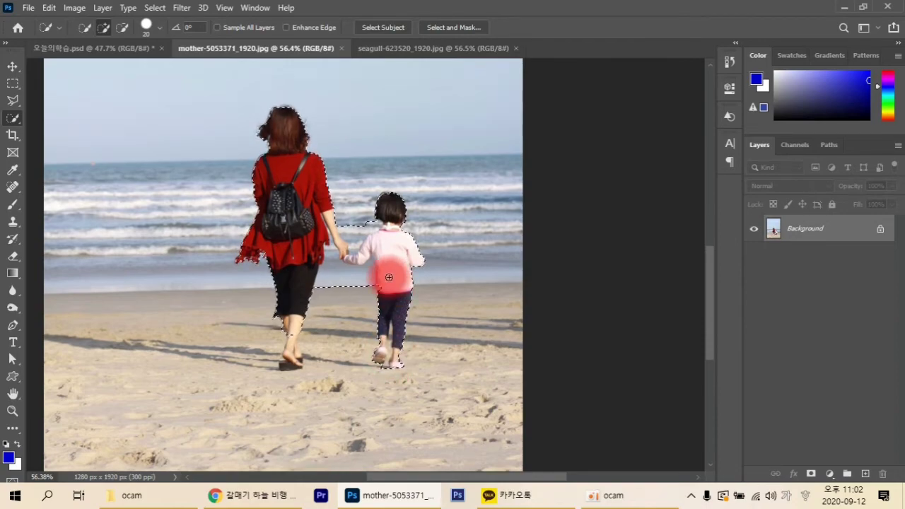
pyautogui.scroll(1, 320, 307)
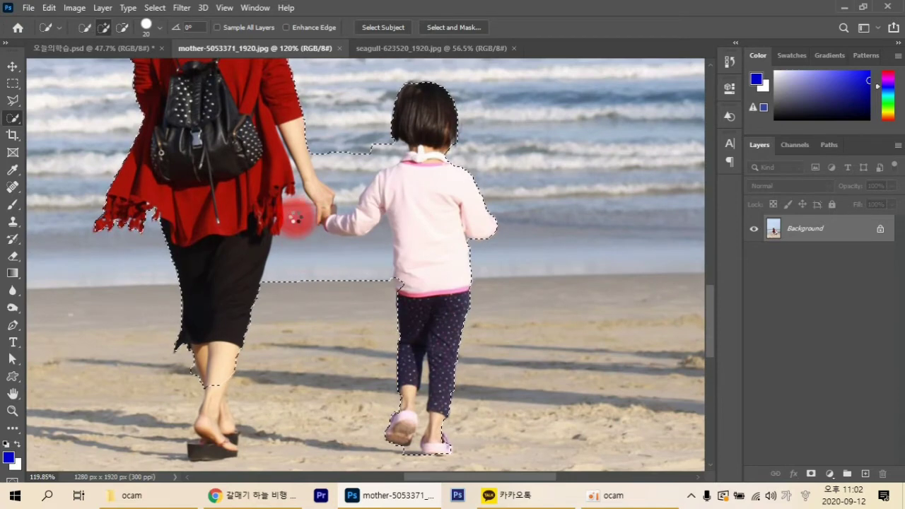
pyautogui.press('alt')
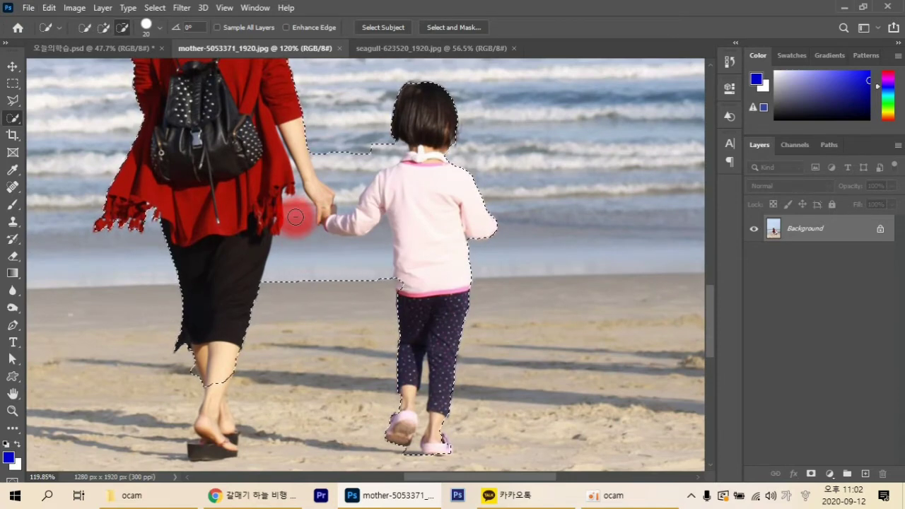
pyautogui.moveTo(290, 279); pyautogui.dragTo(337, 282)
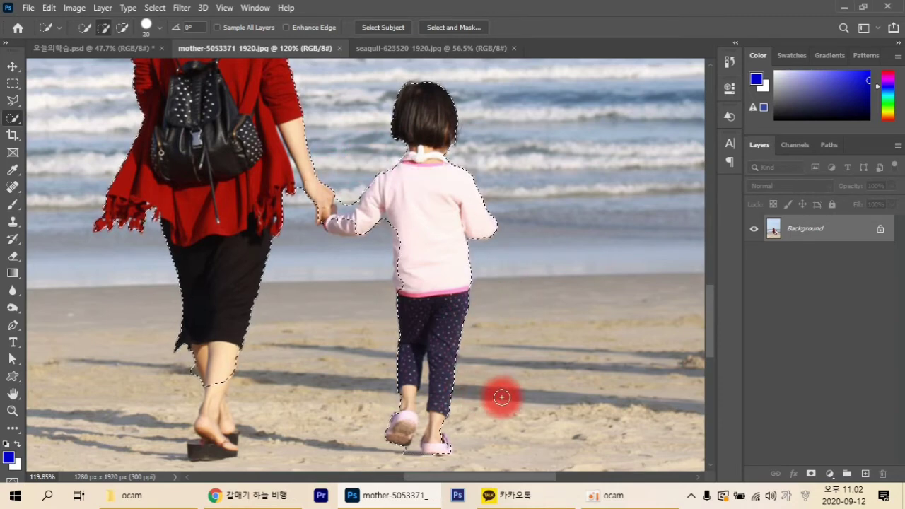
# Reduce the brush to 5 px and subtract the sand between the child's legs from the selection
pyautogui.press('[')
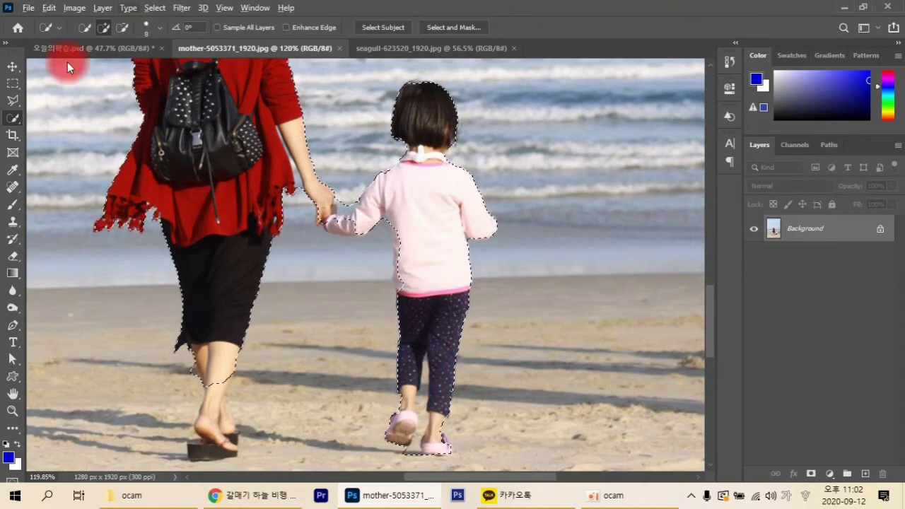
pyautogui.press('alt')
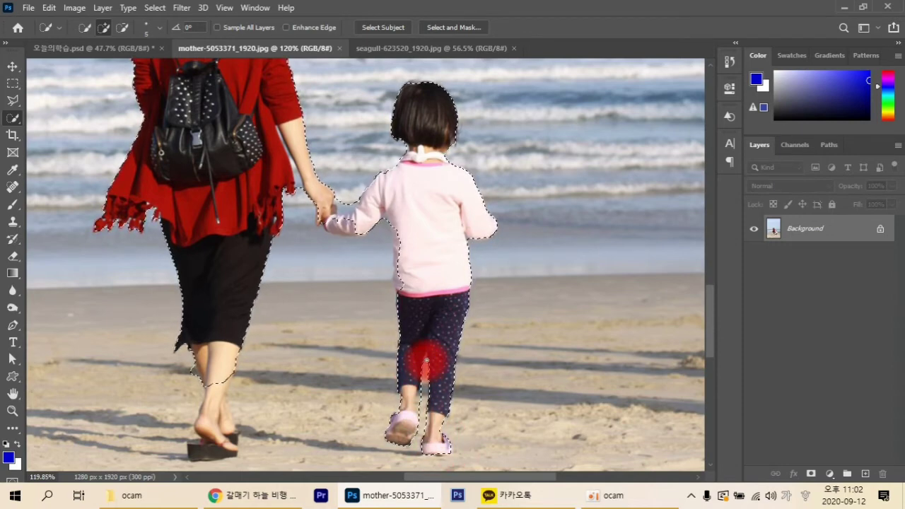
pyautogui.press('alt')
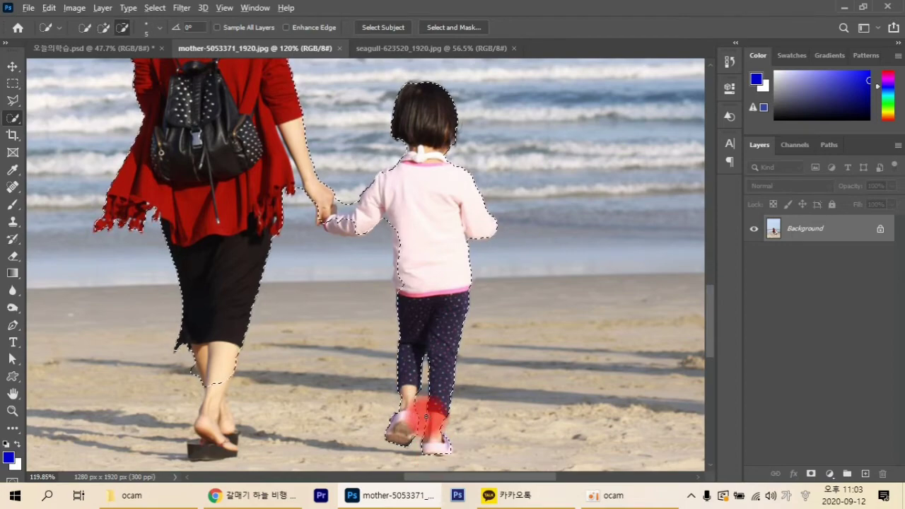
pyautogui.scroll(5, 426, 417)
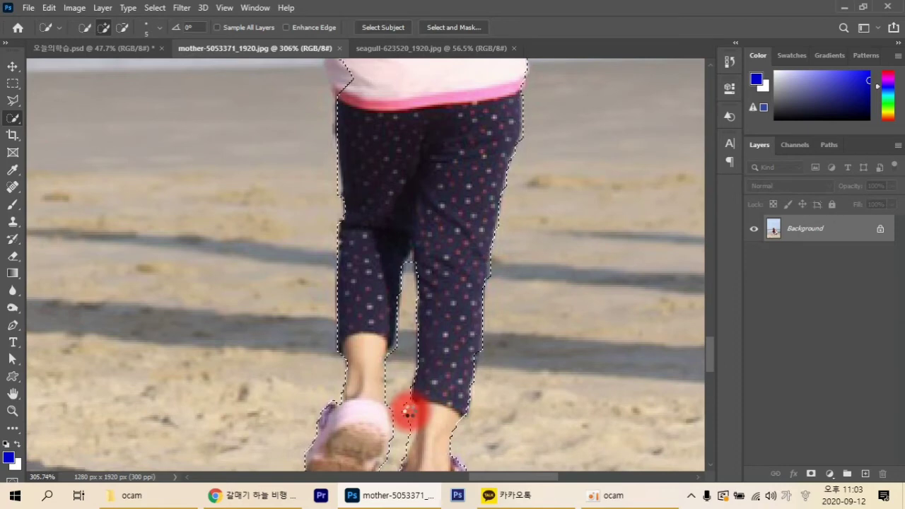
pyautogui.moveTo(405, 401); pyautogui.dragTo(405, 443)
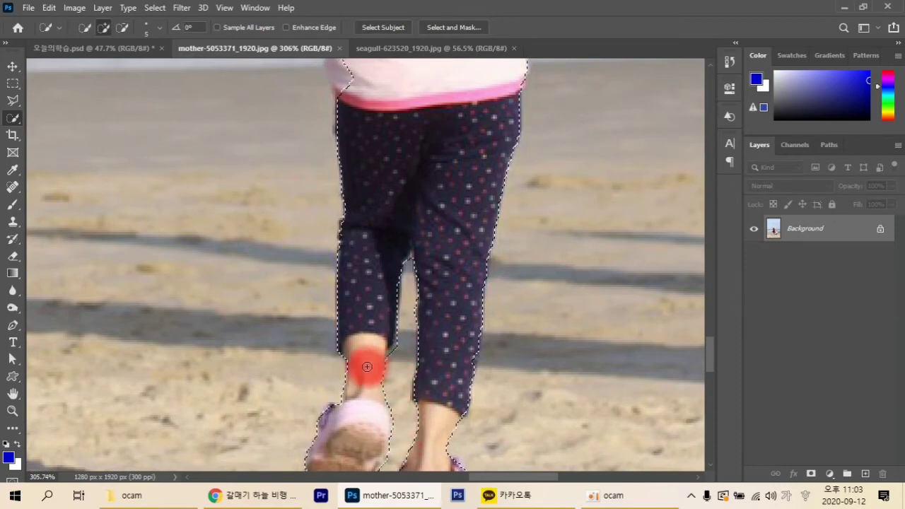
# Refine the selection along the edge of the child's right shoe, subtracting the excess sand beside it
pyautogui.scroll(-2, 311, 347)
pyautogui.moveTo(469, 420); pyautogui.dragTo(485, 422)
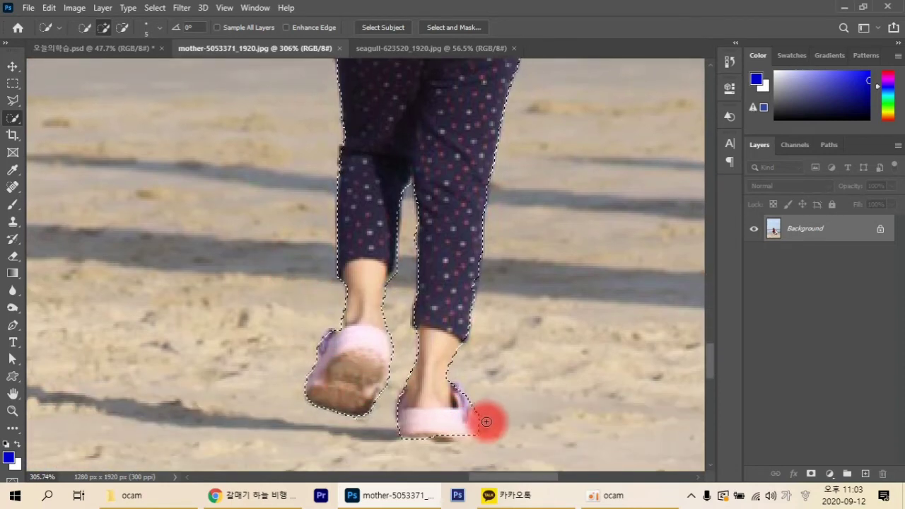
pyautogui.keyDown('alt'); pyautogui.click(485, 420); pyautogui.keyUp('alt')
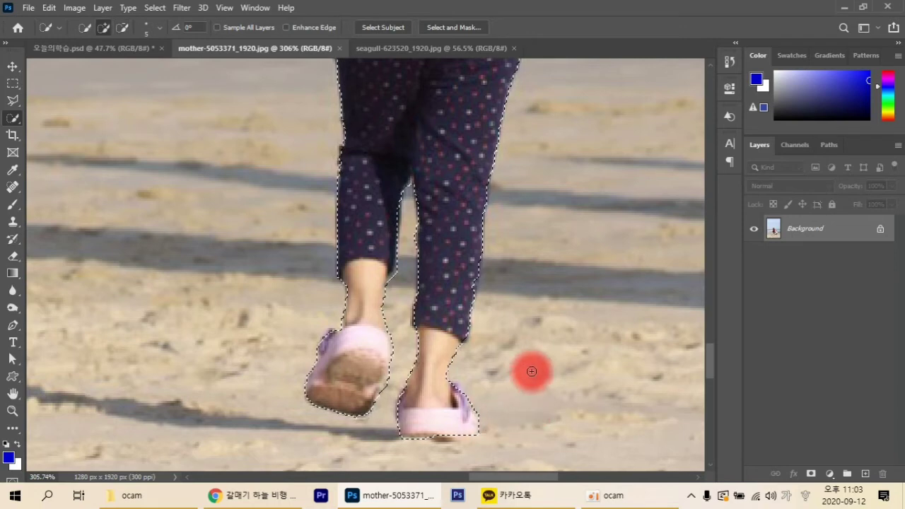
# Reduce the Quick Selection brush to 2 px and subtract the sea showing in the child's left armpit from the selection
pyautogui.scroll(6, 541, 371)
pyautogui.moveTo(370, 204)
pyautogui.mouseDown()
pyautogui.moveTo(344, 227)
pyautogui.moveTo(330, 198)
pyautogui.moveTo(337, 125)
pyautogui.moveTo(330, 96)
pyautogui.mouseUp()
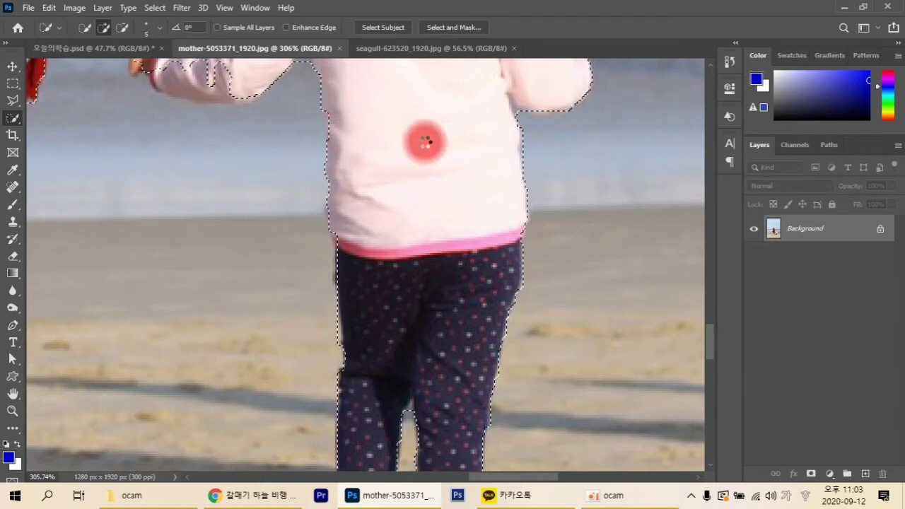
pyautogui.scroll(3, 470, 170)
pyautogui.scroll(1, 470, 196)
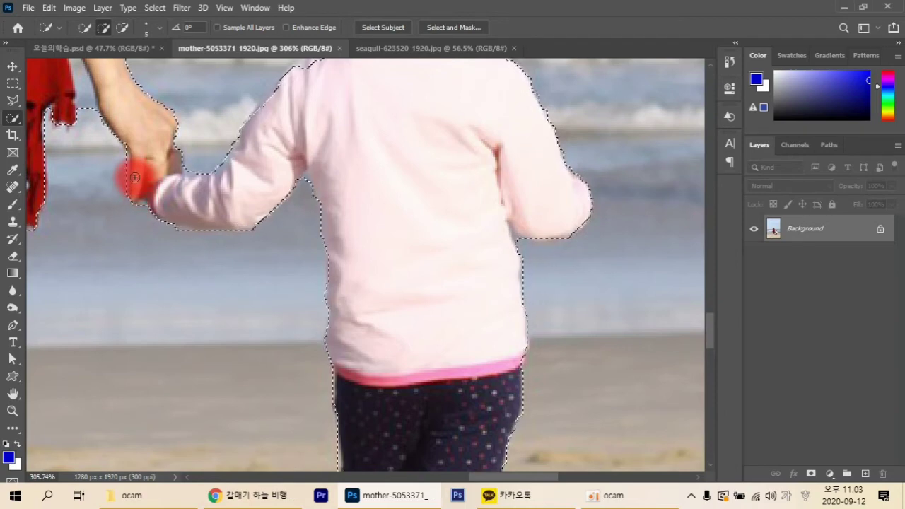
pyautogui.scroll(5, 241, 227)
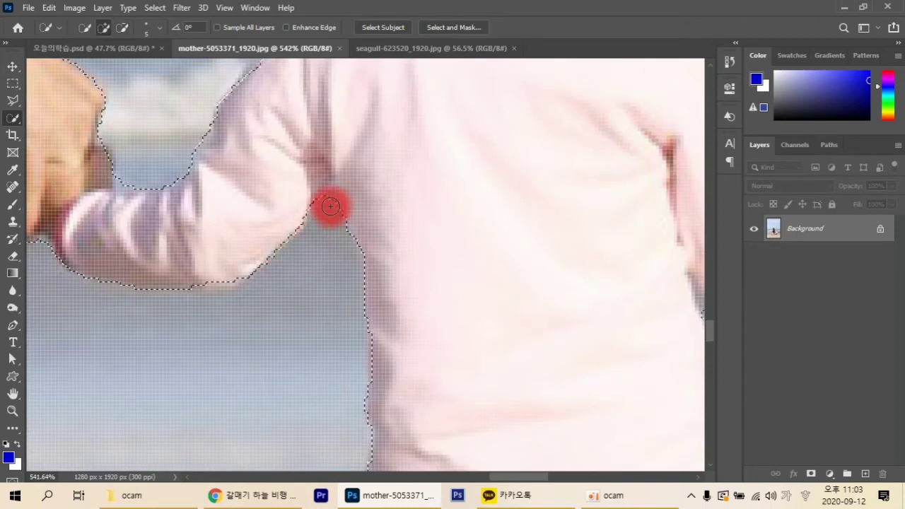
pyautogui.press('[')
pyautogui.press('[')
pyautogui.press('[')
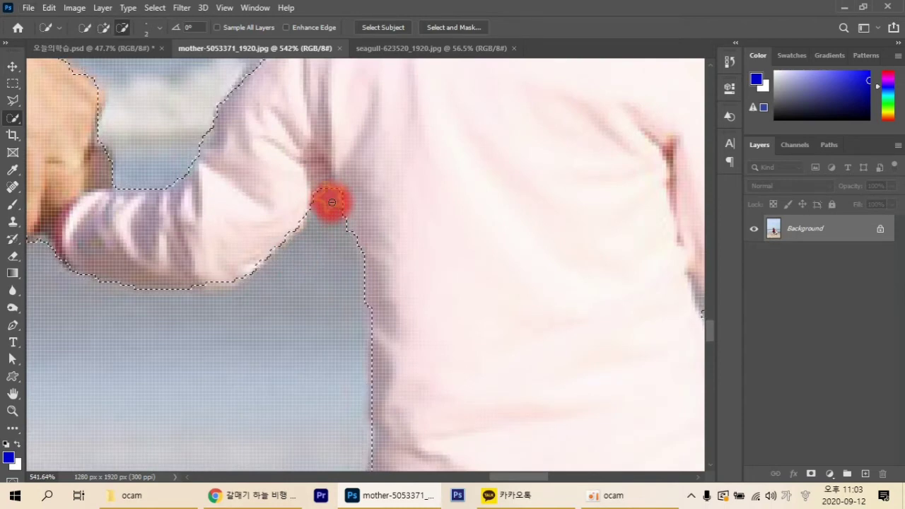
# Refine the child's head selection by subtracting the sea beside the neck and adding the hair at the crown
pyautogui.scroll(3, 349, 280)
pyautogui.scroll(10, 341, 308)
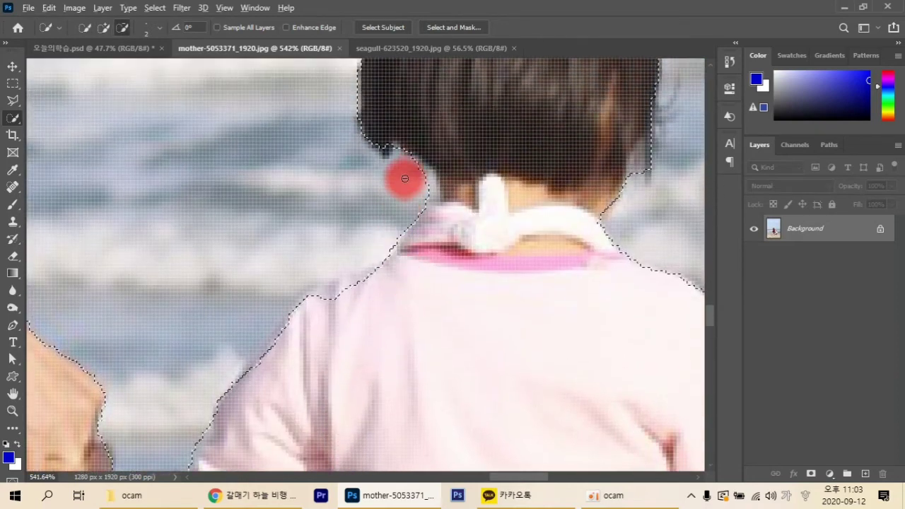
pyautogui.moveTo(404, 178)
pyautogui.mouseDown()
pyautogui.moveTo(414, 158)
pyautogui.moveTo(427, 199)
pyautogui.mouseUp()
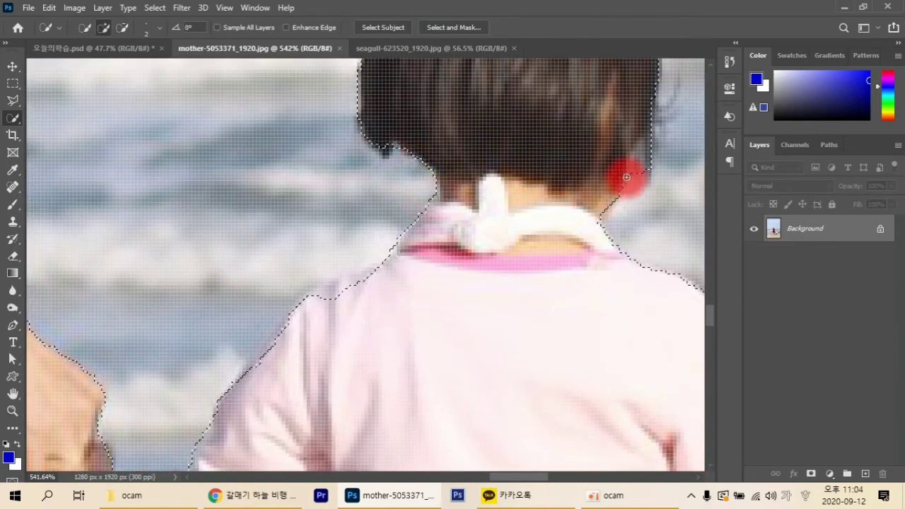
pyautogui.scroll(9, 638, 228)
pyautogui.scroll(1, 474, 227)
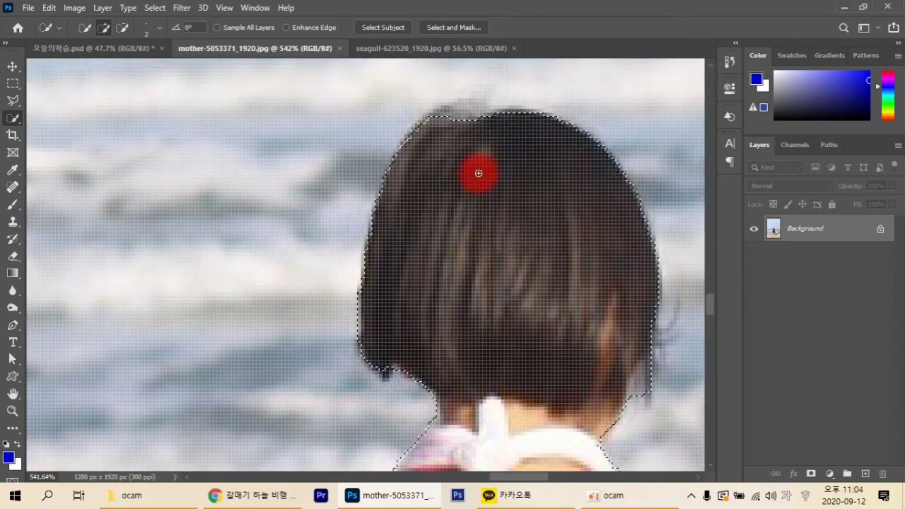
pyautogui.moveTo(460, 119)
pyautogui.mouseDown()
pyautogui.moveTo(446, 115)
pyautogui.moveTo(480, 115)
pyautogui.mouseUp()
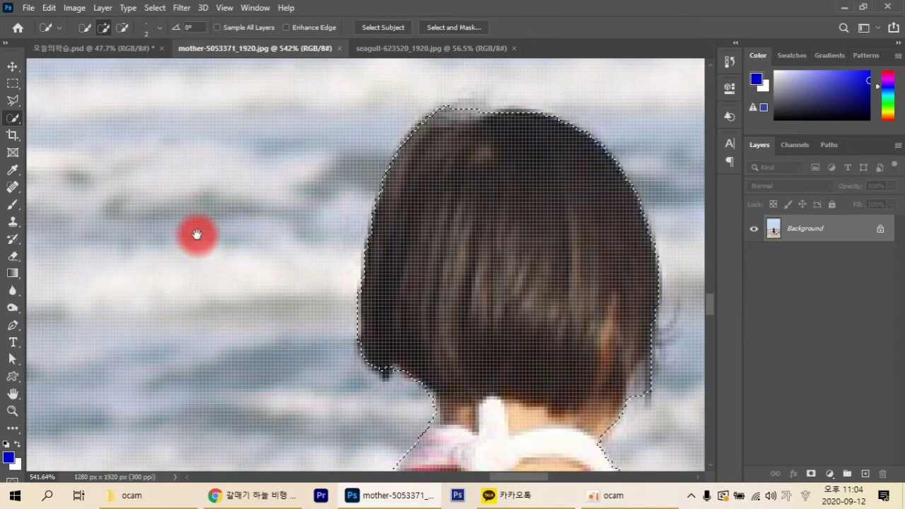
# Subtract the narrow strip of sea between the woman's forearm and her red cardigan from the selection
pyautogui.scroll(-5, 202, 239)
pyautogui.scroll(-4, 203, 241)
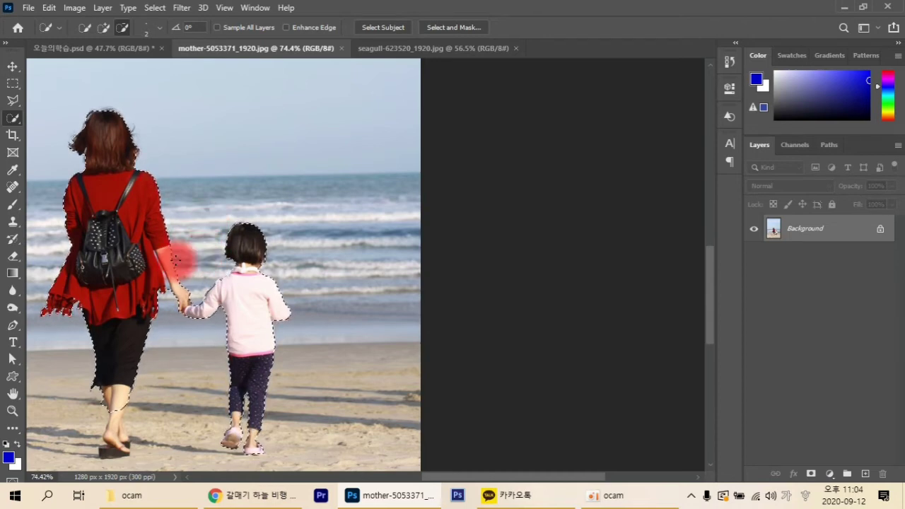
pyautogui.scroll(2, 164, 295)
pyautogui.scroll(6, 166, 297)
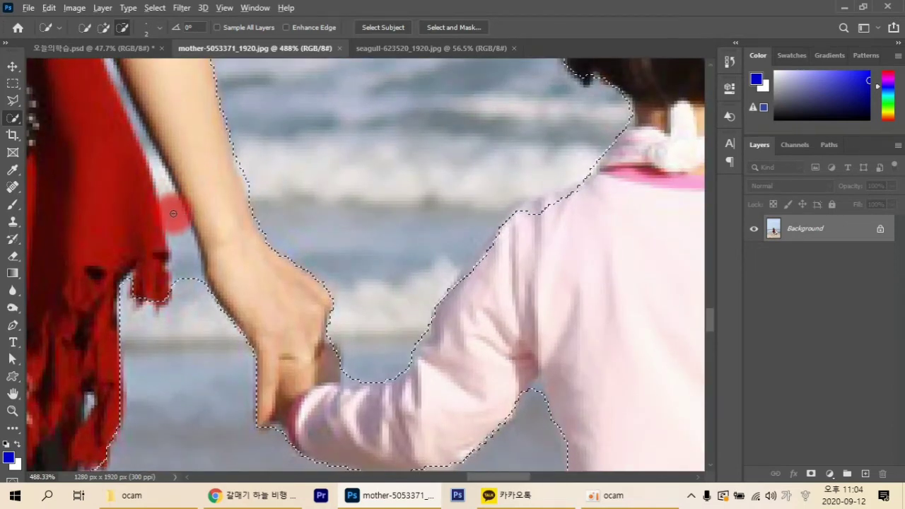
pyautogui.moveTo(190, 290)
pyautogui.mouseDown()
pyautogui.moveTo(169, 200)
pyautogui.moveTo(108, 64)
pyautogui.mouseUp()
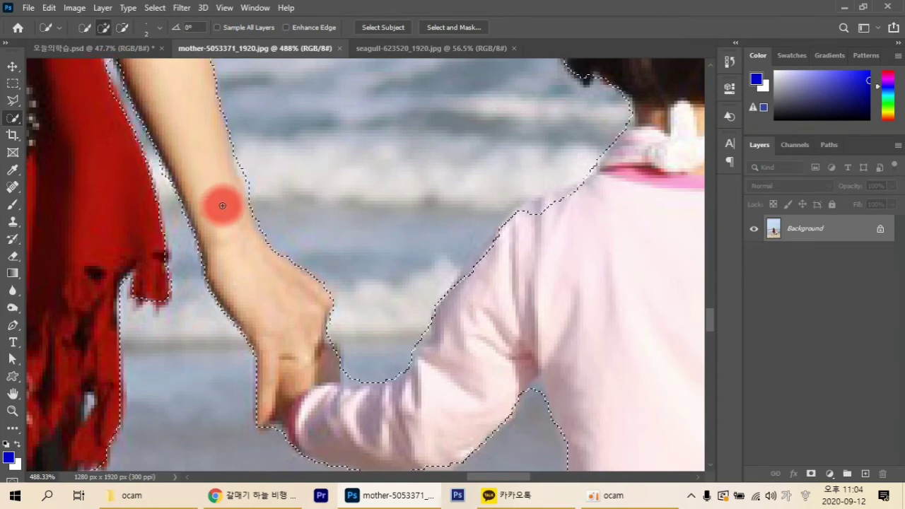
pyautogui.scroll(3, 223, 207)
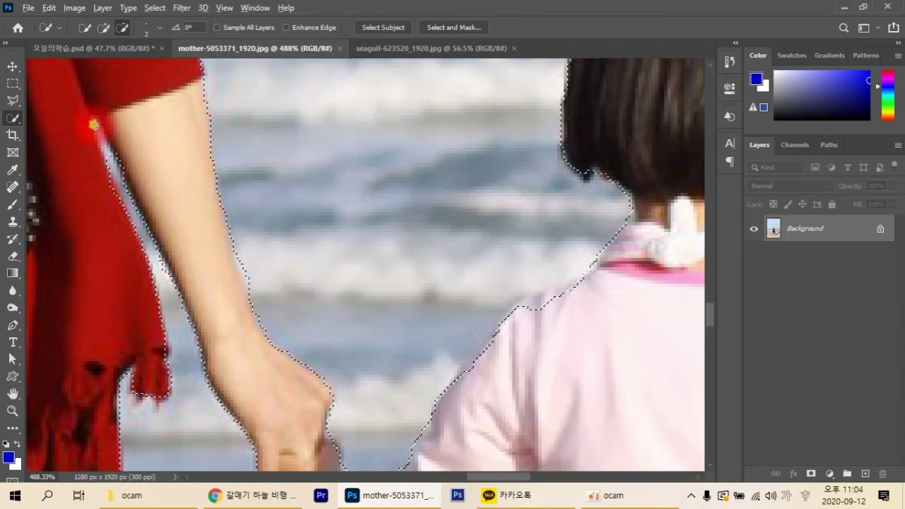
pyautogui.moveTo(93, 125); pyautogui.dragTo(118, 176)
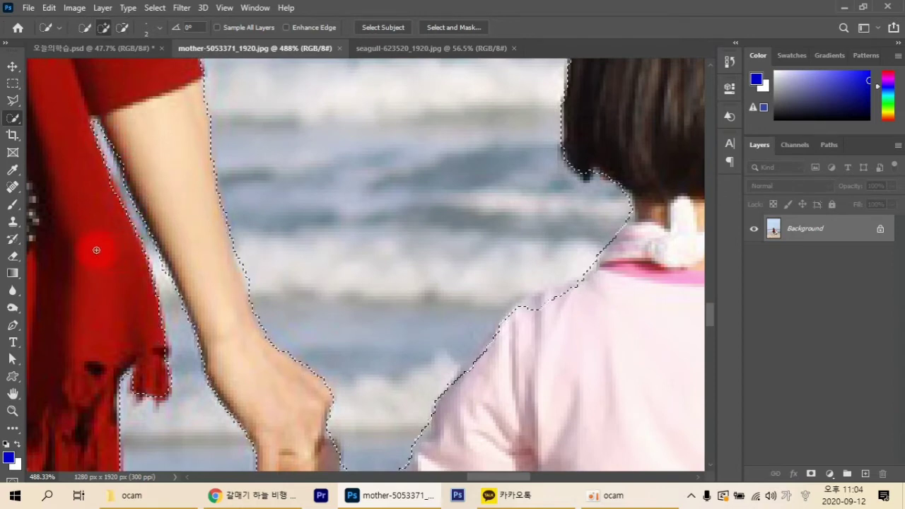
# Examine the selection edges along the joined hands, the cardigan's fringe and the woman's black skirt
pyautogui.scroll(-1, 201, 387)
pyautogui.moveTo(227, 360)
pyautogui.mouseDown()
pyautogui.moveTo(239, 241)
pyautogui.moveTo(252, 283)
pyautogui.moveTo(285, 280)
pyautogui.moveTo(301, 261)
pyautogui.moveTo(297, 244)
pyautogui.moveTo(255, 332)
pyautogui.moveTo(207, 291)
pyautogui.mouseUp()
pyautogui.press('space')
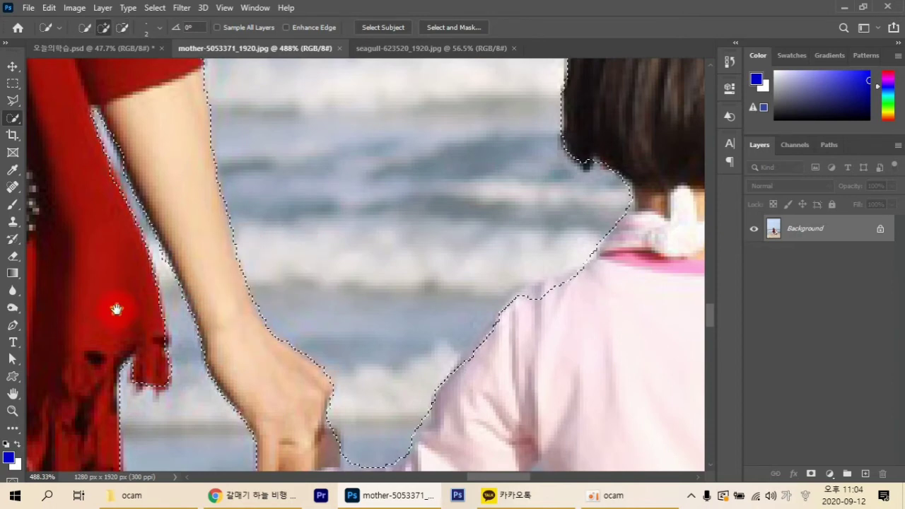
pyautogui.moveTo(116, 309)
pyautogui.mouseDown()
pyautogui.moveTo(403, 194)
pyautogui.moveTo(218, 244)
pyautogui.mouseUp()
pyautogui.press('space')
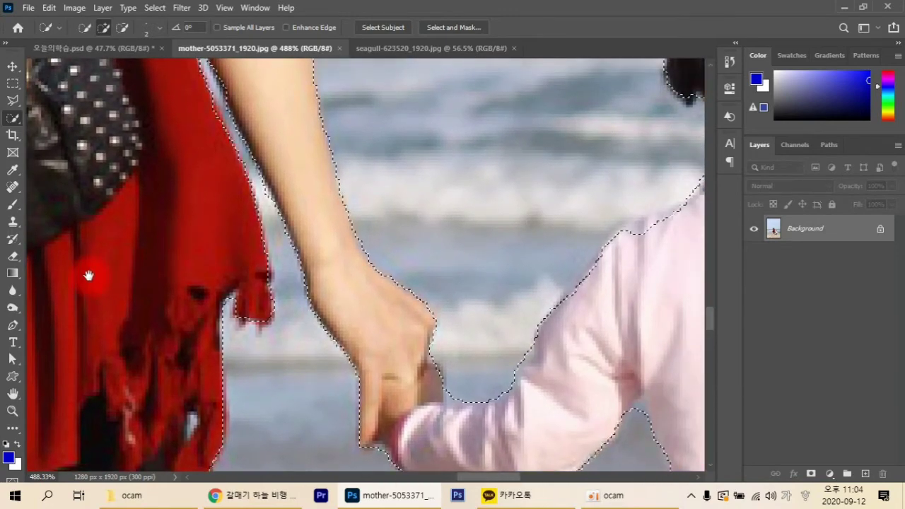
pyautogui.moveTo(87, 277); pyautogui.dragTo(452, 213)
pyautogui.moveTo(119, 359)
pyautogui.mouseDown()
pyautogui.moveTo(137, 358)
pyautogui.moveTo(273, 249)
pyautogui.moveTo(391, 207)
pyautogui.moveTo(432, 214)
pyautogui.mouseUp()
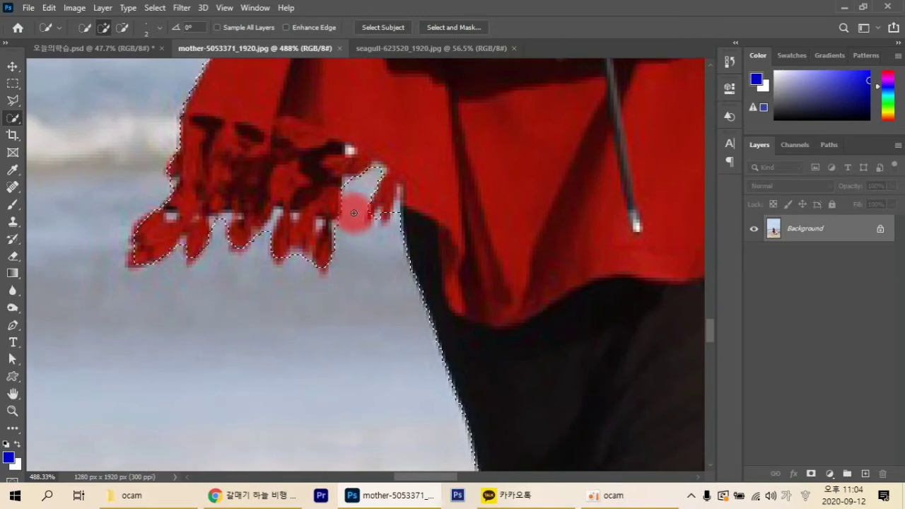
pyautogui.moveTo(362, 361); pyautogui.dragTo(362, 212)
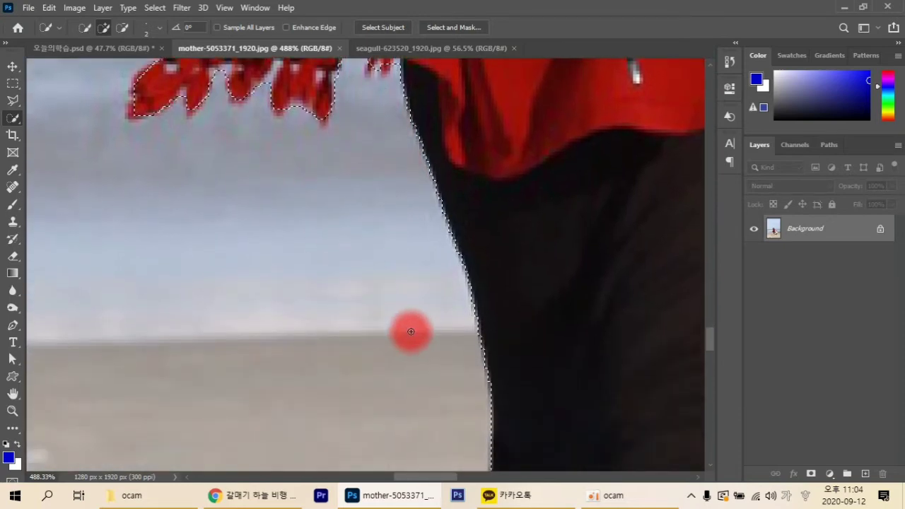
pyautogui.scroll(-3, 467, 304)
pyautogui.scroll(-8, 465, 305)
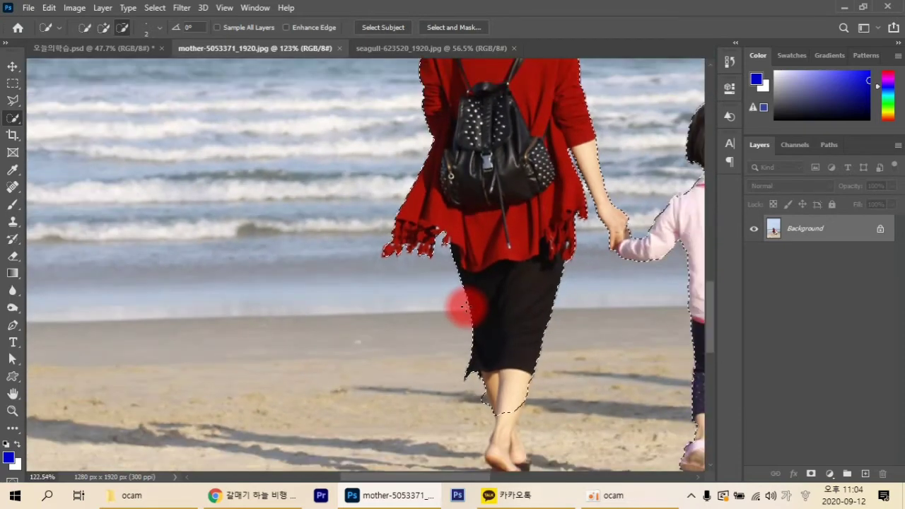
# With an 8 px brush, add the woman's lower legs and sandals to the selection and subtract the sand beside her left calf
pyautogui.moveTo(499, 343)
pyautogui.mouseDown()
pyautogui.moveTo(512, 381)
pyautogui.moveTo(379, 151)
pyautogui.mouseUp()
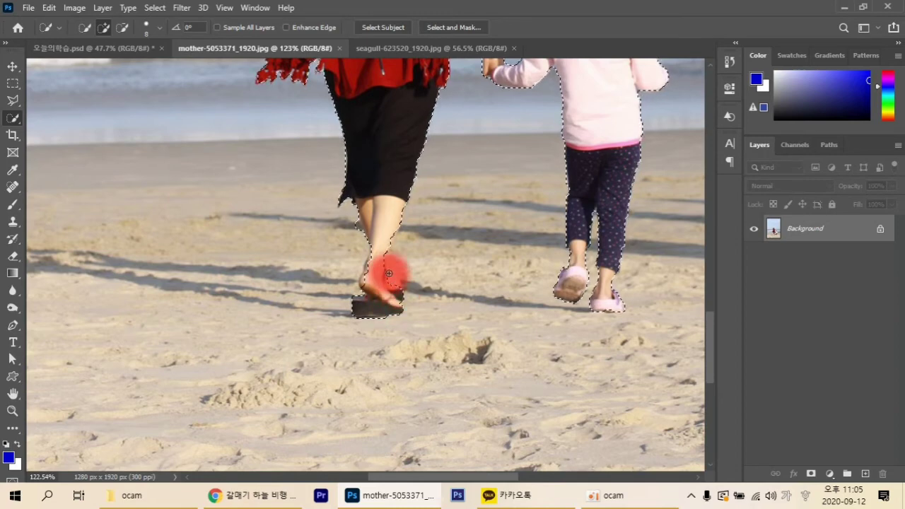
pyautogui.moveTo(412, 226); pyautogui.dragTo(442, 307)
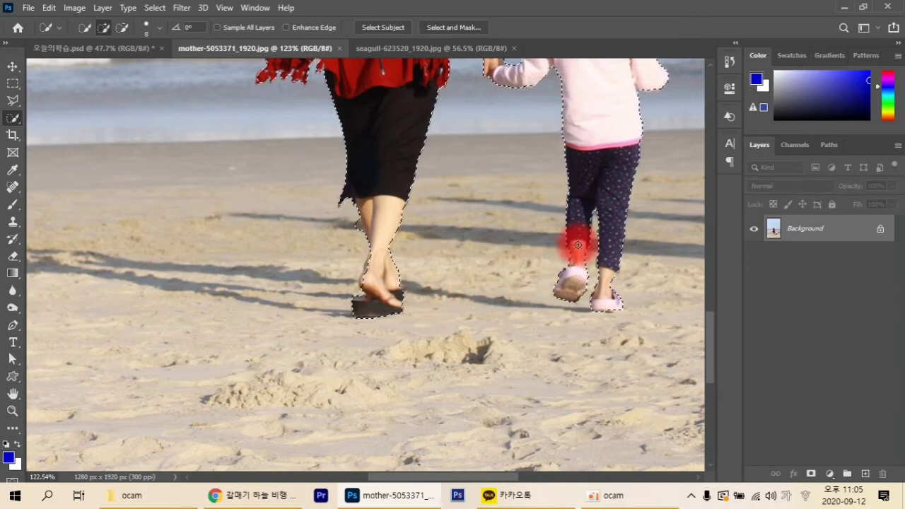
pyautogui.keyDown('alt'); pyautogui.click(354, 220); pyautogui.keyUp('alt')
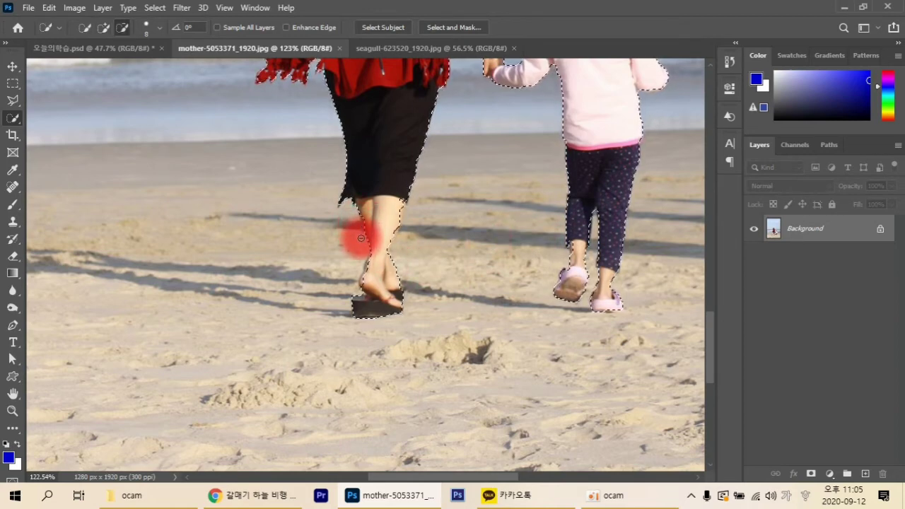
pyautogui.click(365, 224)
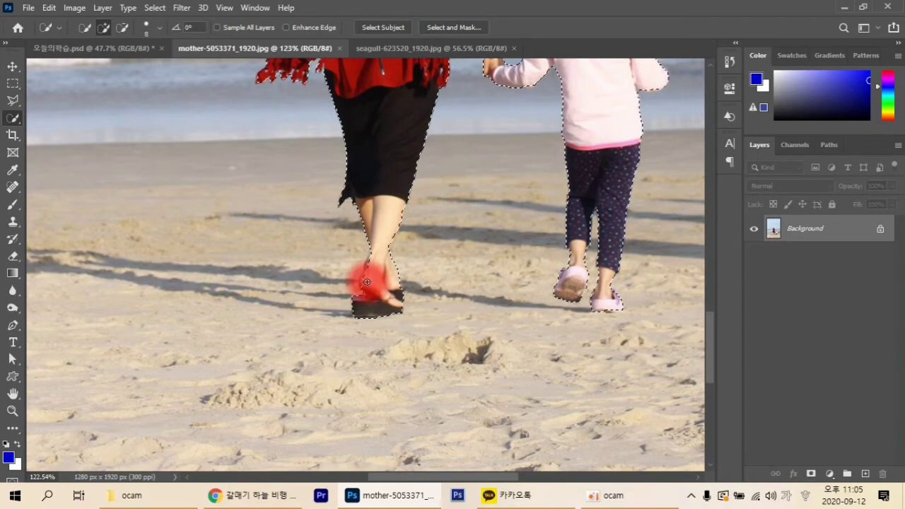
pyautogui.moveTo(363, 281)
pyautogui.mouseDown()
pyautogui.moveTo(368, 265)
pyautogui.moveTo(380, 267)
pyautogui.mouseUp()
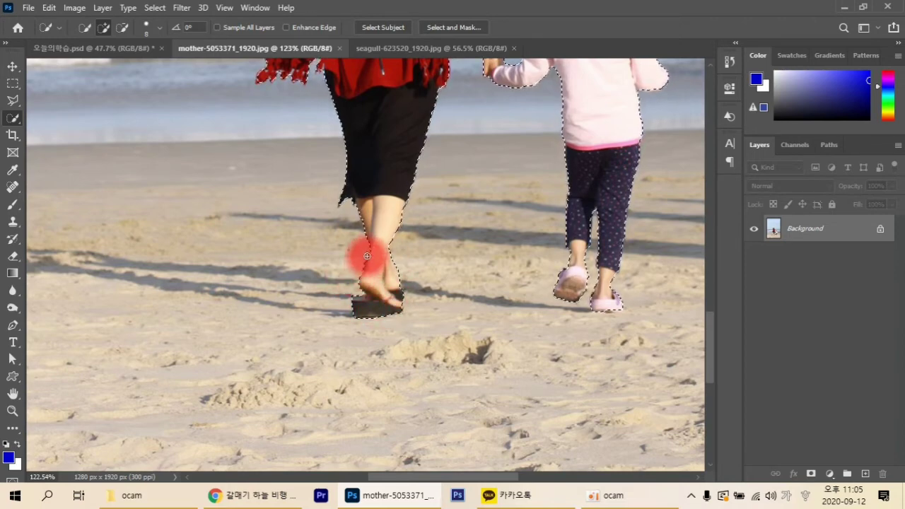
# Copy the selected mother and child into 오늘의학습.psd and move them farther up the pier
pyautogui.scroll(10, 367, 256)
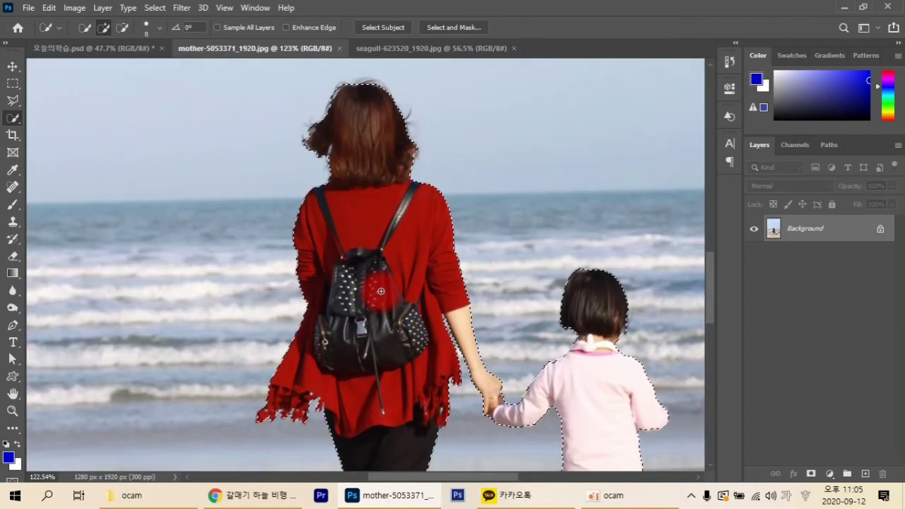
pyautogui.scroll(1, 381, 290)
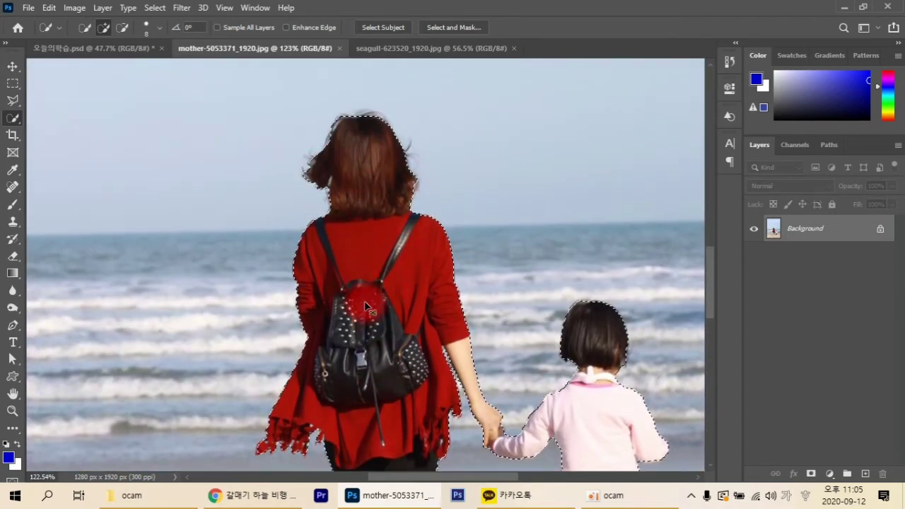
pyautogui.click(103, 51)
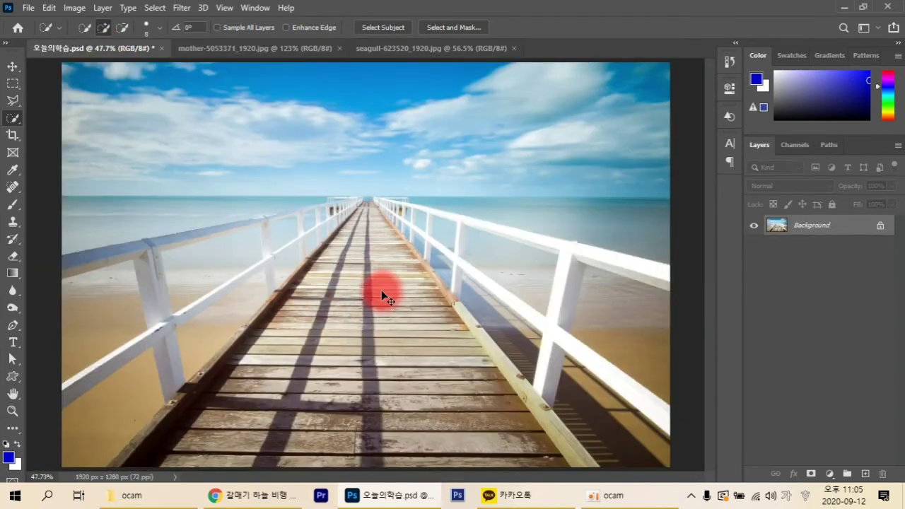
pyautogui.hotkey('ctrl', 'v')
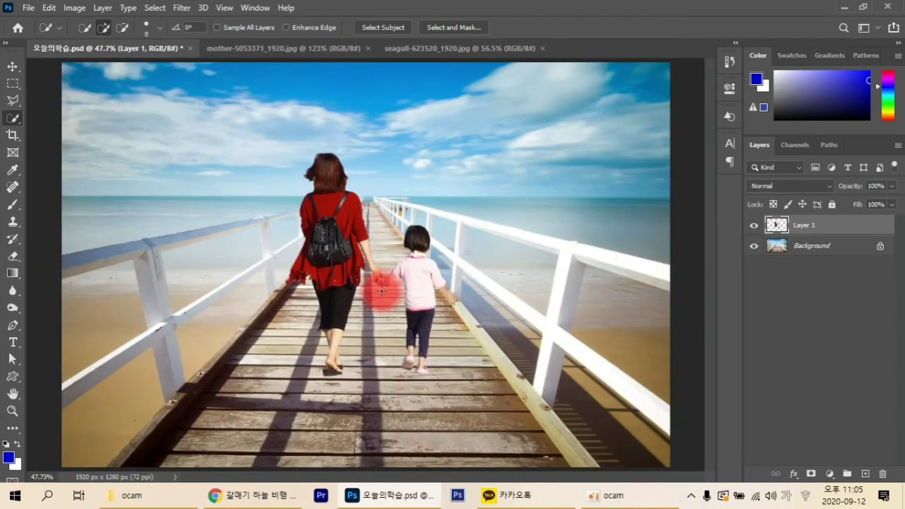
pyautogui.click(12, 68)
pyautogui.moveTo(339, 247); pyautogui.dragTo(339, 204)
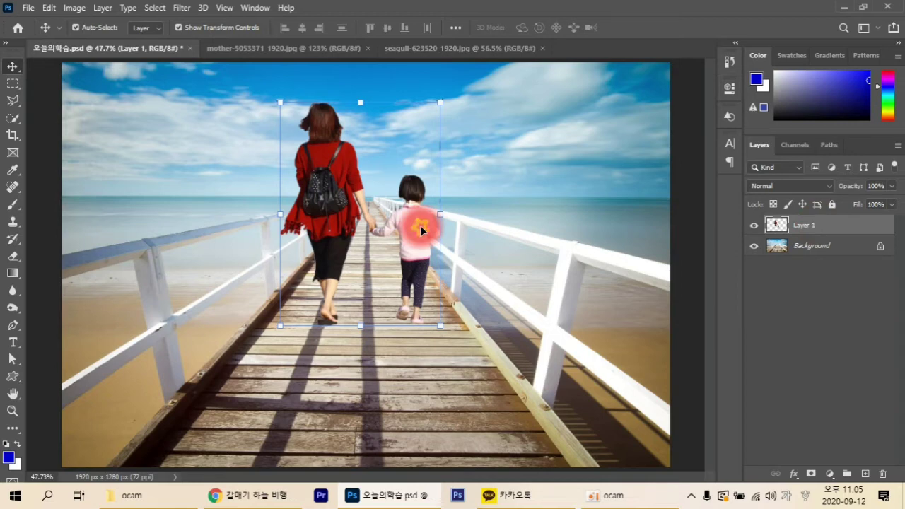
# Switch to seagull-623520_1920.jpg and select both seagulls with the Quick Selection tool
pyautogui.click(440, 48)
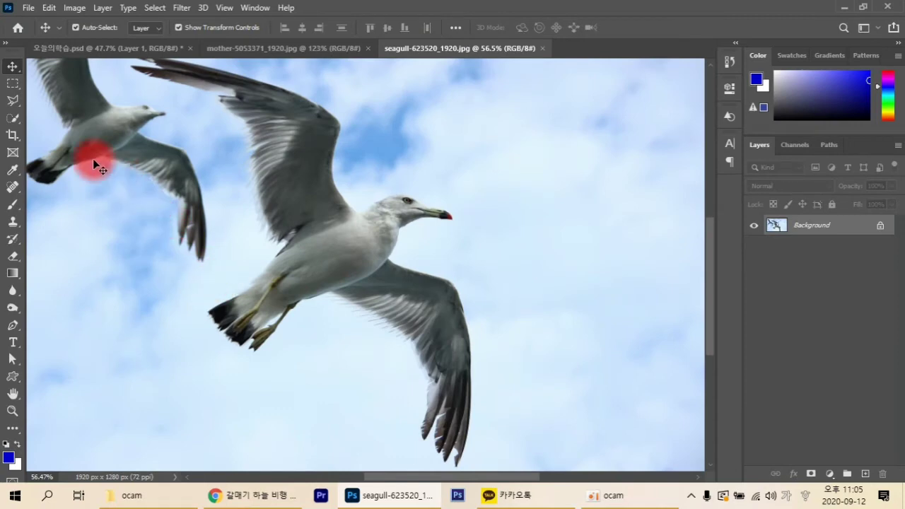
pyautogui.click(13, 121)
pyautogui.click(48, 132)
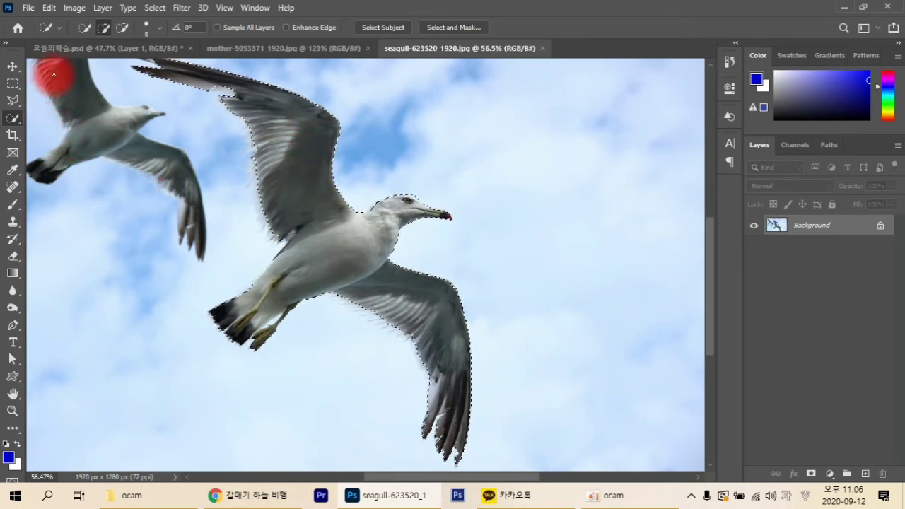
pyautogui.moveTo(54, 75)
pyautogui.mouseDown()
pyautogui.moveTo(94, 122)
pyautogui.moveTo(177, 172)
pyautogui.moveTo(191, 205)
pyautogui.moveTo(181, 233)
pyautogui.mouseUp()
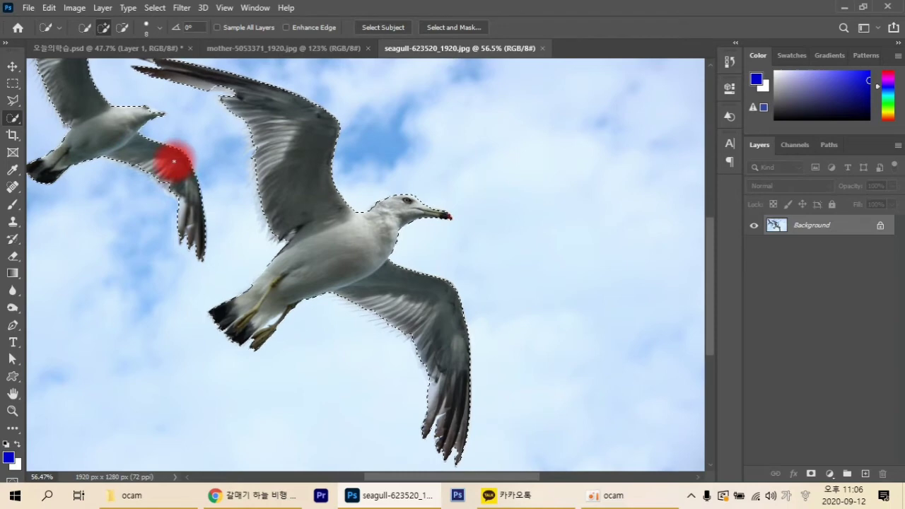
# Refine the smaller seagull's selection around its beak tip and along the feathered lower edge of its wing
pyautogui.scroll(6, 150, 128)
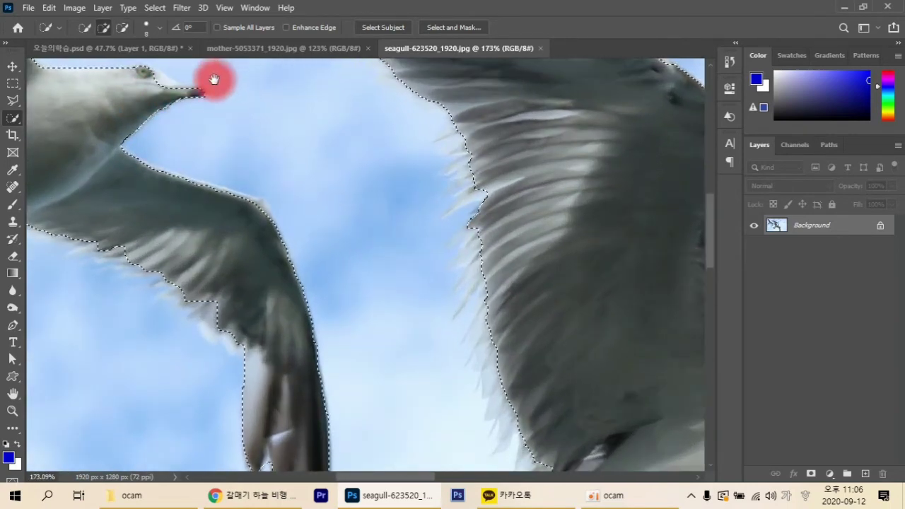
pyautogui.moveTo(215, 81); pyautogui.dragTo(267, 168)
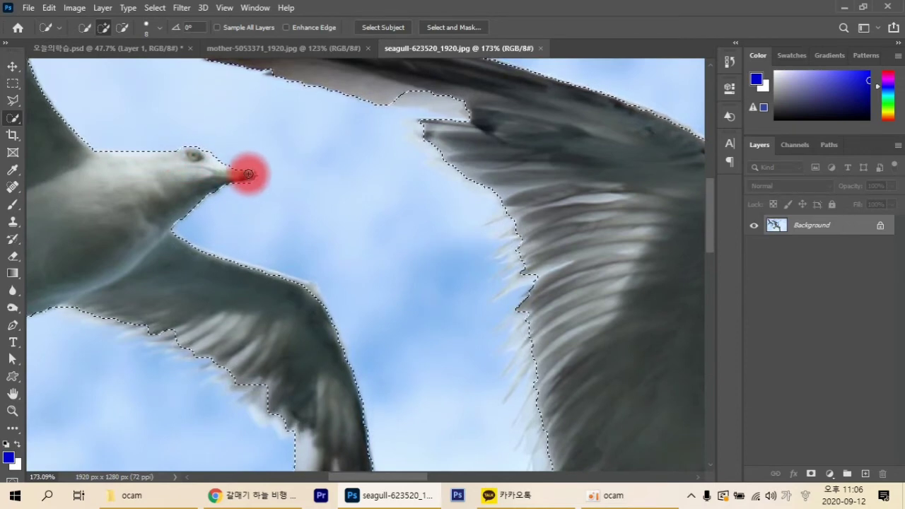
pyautogui.moveTo(230, 299)
pyautogui.mouseDown()
pyautogui.moveTo(236, 322)
pyautogui.moveTo(161, 329)
pyautogui.mouseUp()
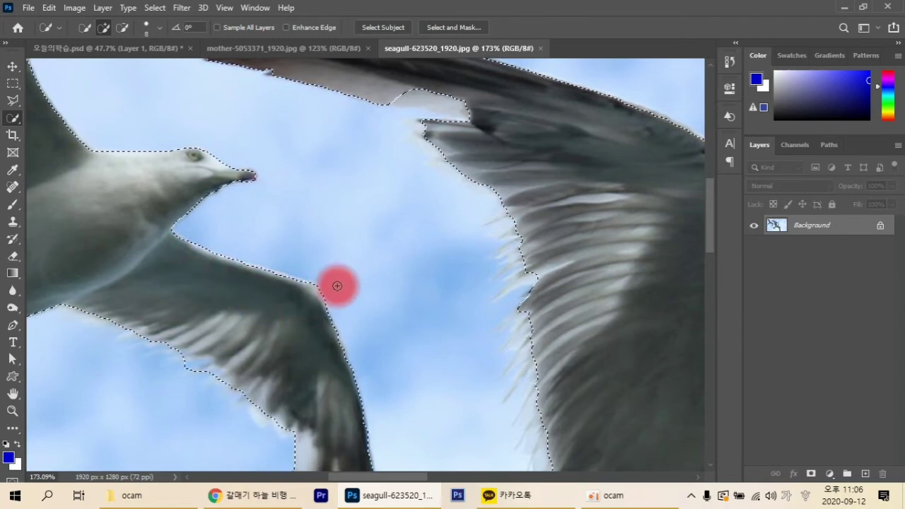
pyautogui.scroll(-5, 308, 280)
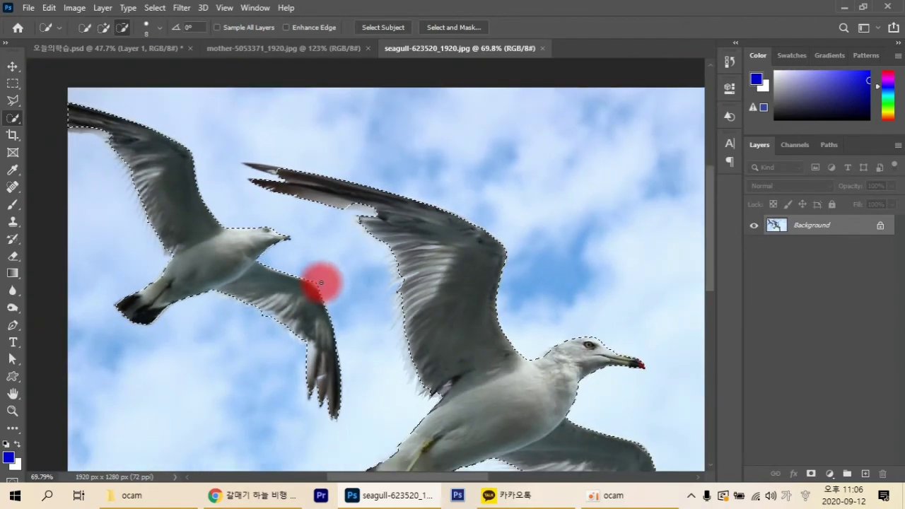
# Enlarge the Quick Selection brush to 125 px
pyautogui.scroll(-4, 246, 267)
pyautogui.press(']')
pyautogui.press(']')
pyautogui.press(']')
pyautogui.press(']')
pyautogui.press(']')
pyautogui.press(']')
pyautogui.press(']')
pyautogui.press(']')
pyautogui.press(']')
pyautogui.press(']')
pyautogui.press(']')
pyautogui.press(']')
pyautogui.press(']')
pyautogui.press(']')
pyautogui.press(']')
pyautogui.press(']')
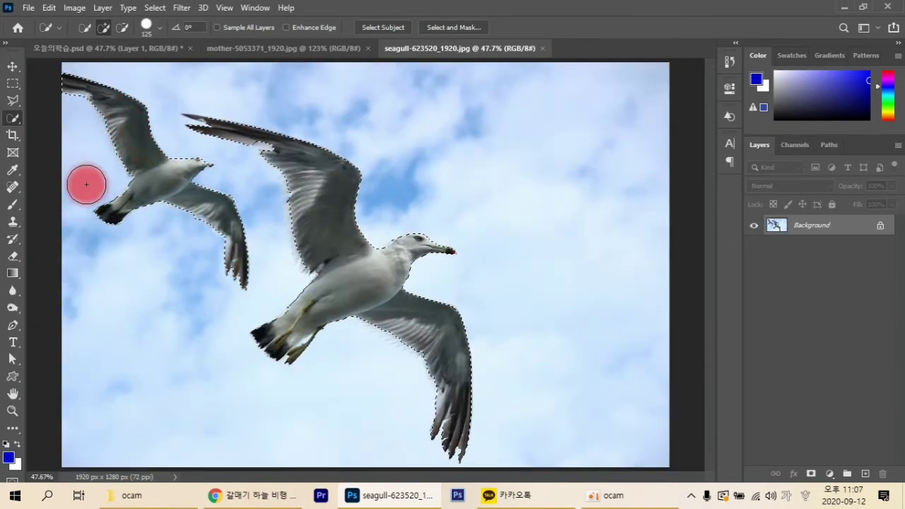
pyautogui.press('alt')
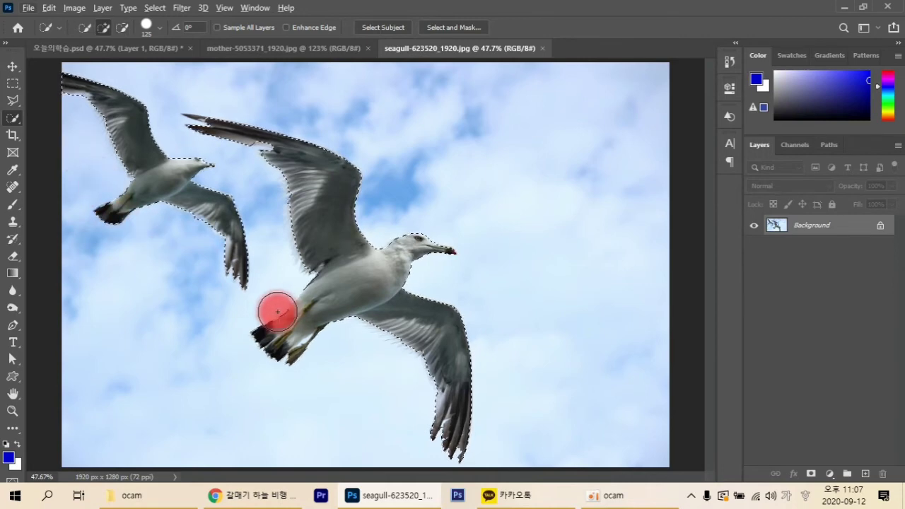
# With a 2 px brush, subtract the sky gap between the larger seagull's rear leg and its tail from the selection
pyautogui.press('[')
pyautogui.press('[')
pyautogui.press('[')
pyautogui.press('[')
pyautogui.press('[')
pyautogui.press('[')
pyautogui.press('[')
pyautogui.press('[')
pyautogui.press('[')
pyautogui.press('[')
pyautogui.press('[')
pyautogui.press('[')
pyautogui.press('[')
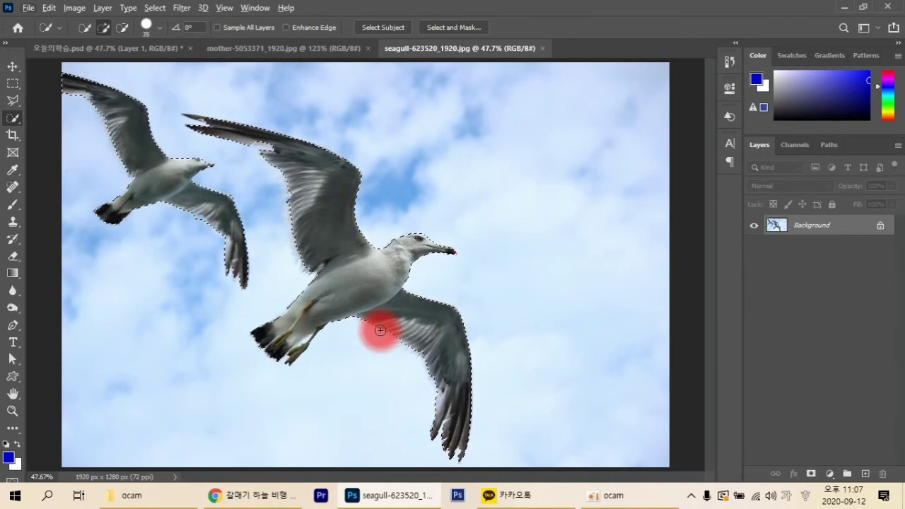
pyautogui.scroll(13, 330, 363)
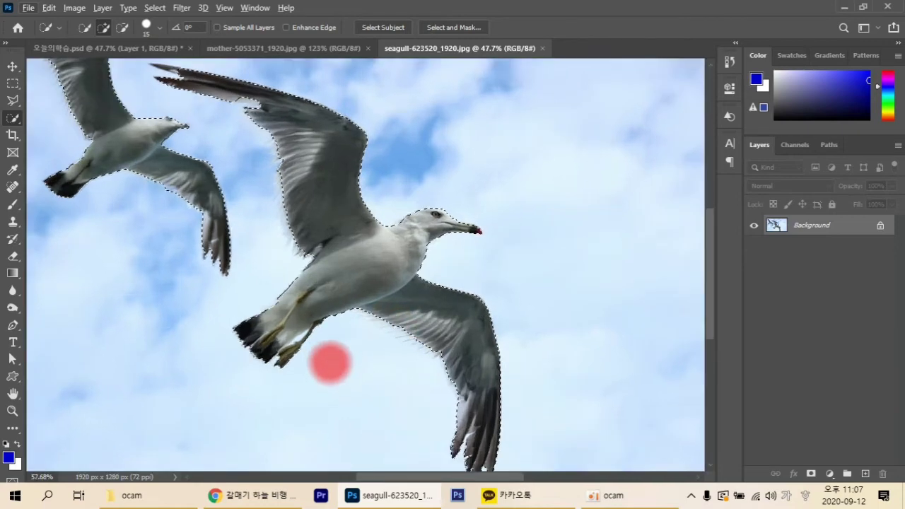
pyautogui.scroll(1, 311, 354)
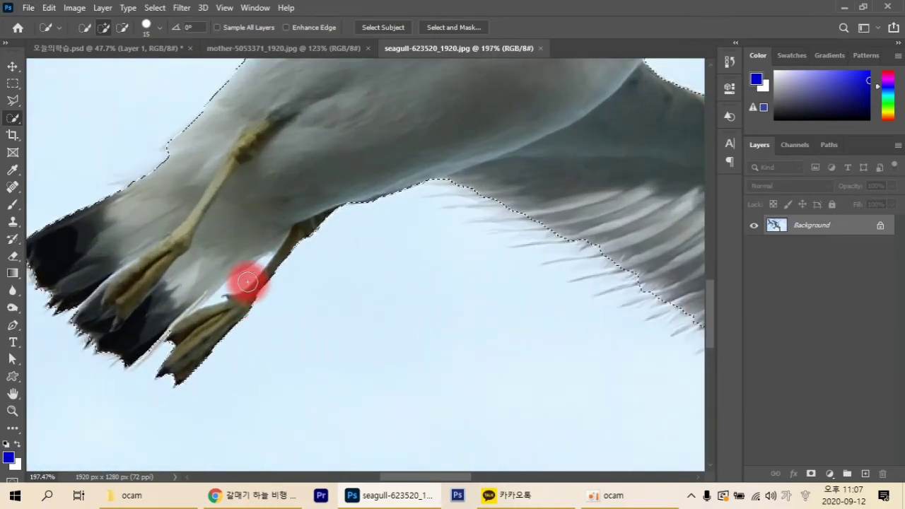
pyautogui.press('[')
pyautogui.press('[')
pyautogui.press('[')
pyautogui.press('[')
pyautogui.press('[')
pyautogui.press('[')
pyautogui.press('[')
pyautogui.press('[')
pyautogui.press('[')
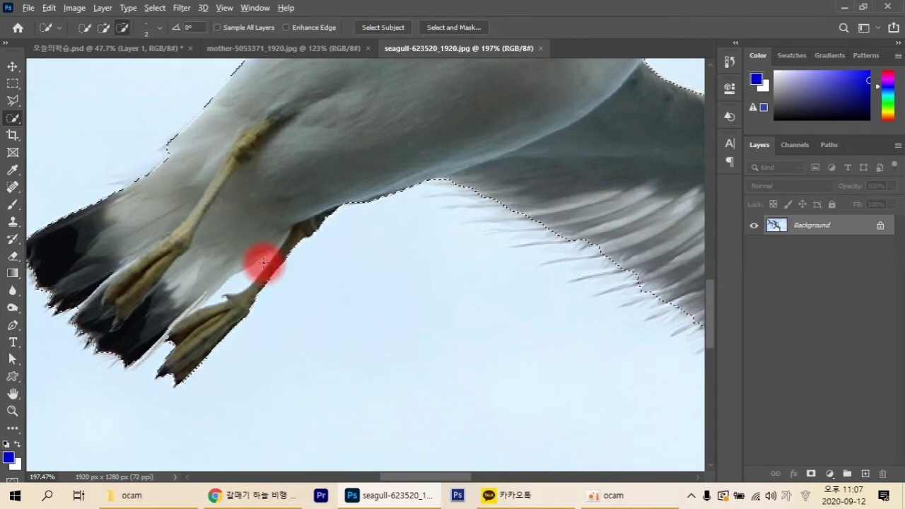
pyautogui.moveTo(263, 262)
pyautogui.mouseDown()
pyautogui.moveTo(209, 301)
pyautogui.moveTo(246, 272)
pyautogui.moveTo(232, 288)
pyautogui.mouseUp()
pyautogui.scroll(-6, 380, 333)
pyautogui.scroll(-2, 380, 334)
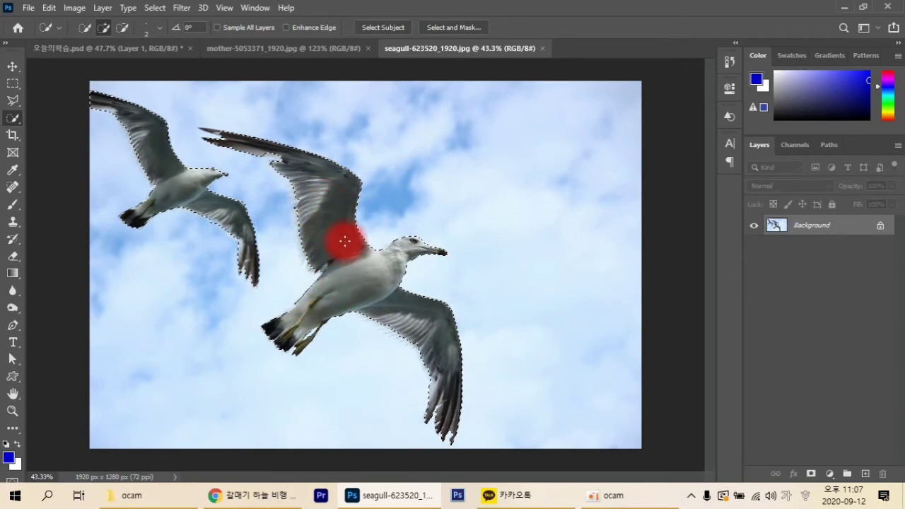
# Copy the selected seagulls and paste them into 오늘의학습.psd
pyautogui.hotkey('ctrl', 'c')
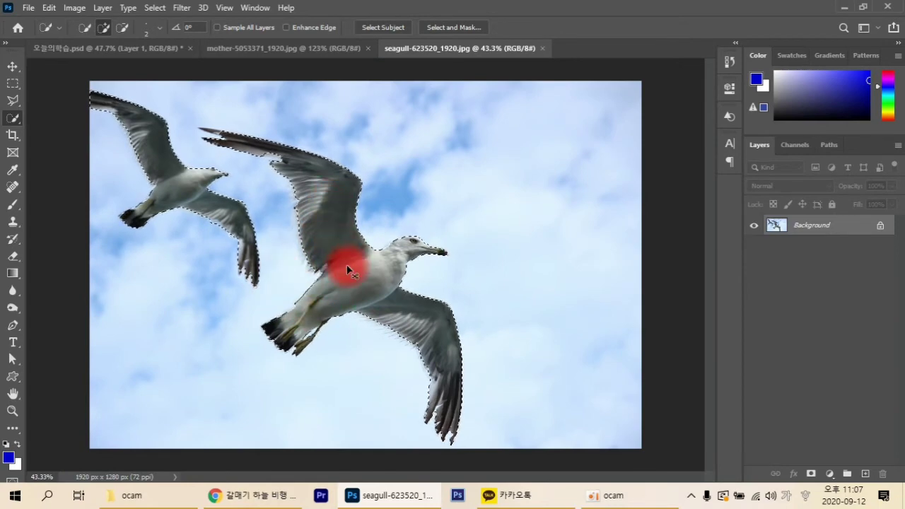
pyautogui.click(133, 50)
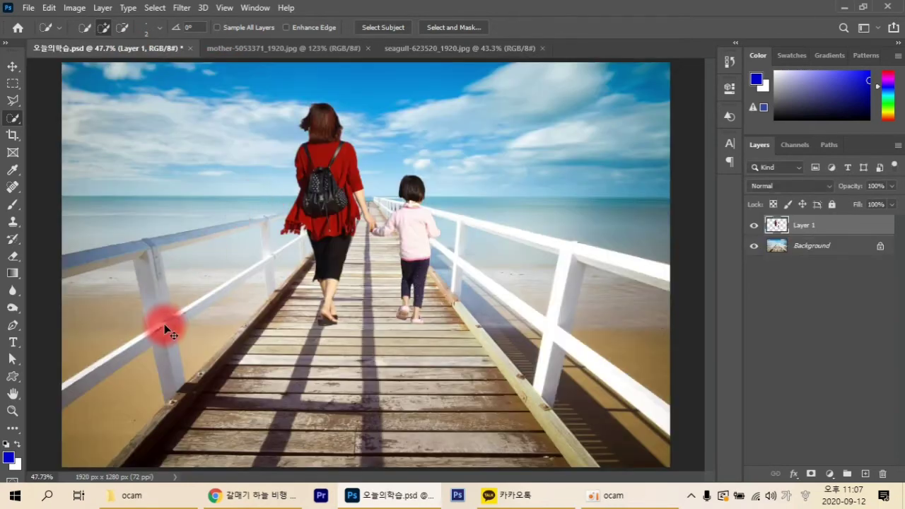
pyautogui.hotkey('ctrl', 'v')
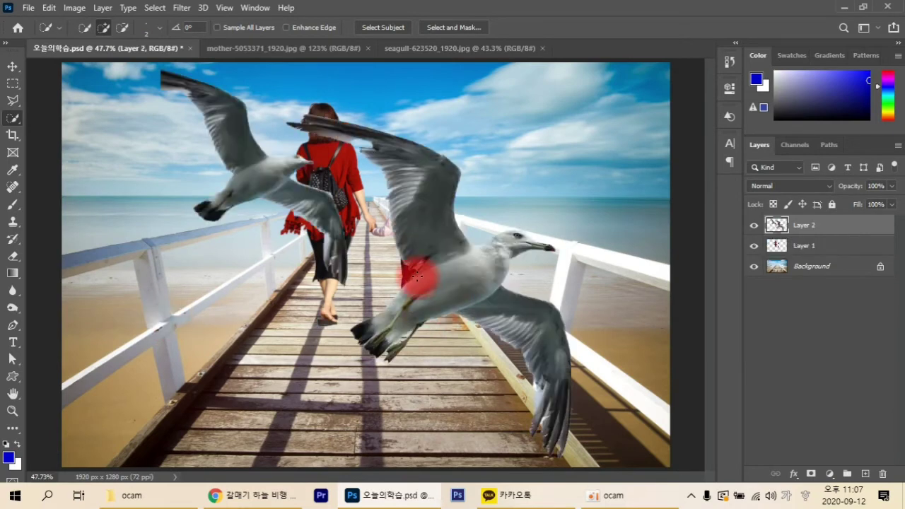
# Move the seagulls to the upper-left corner of the pier photo and scale them to 28.68%
pyautogui.click(12, 68)
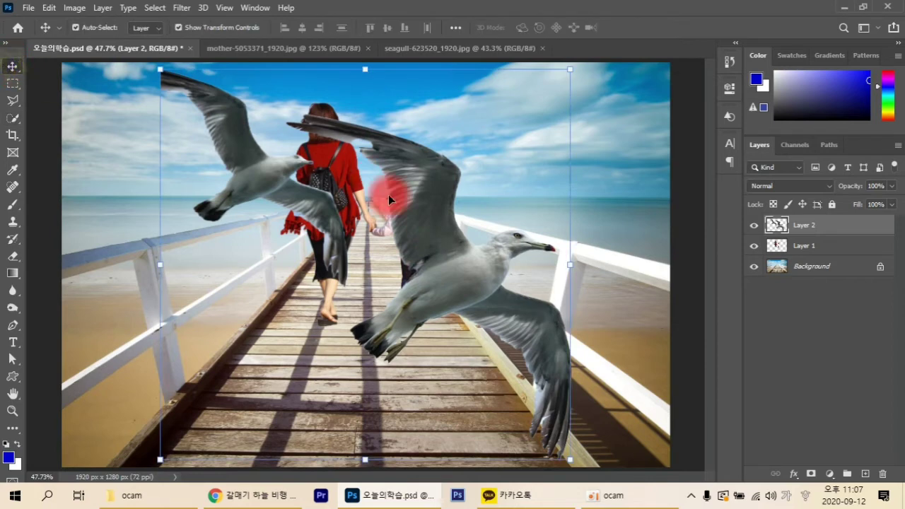
pyautogui.moveTo(460, 268); pyautogui.dragTo(362, 267)
pyautogui.hotkey('ctrl', 't')
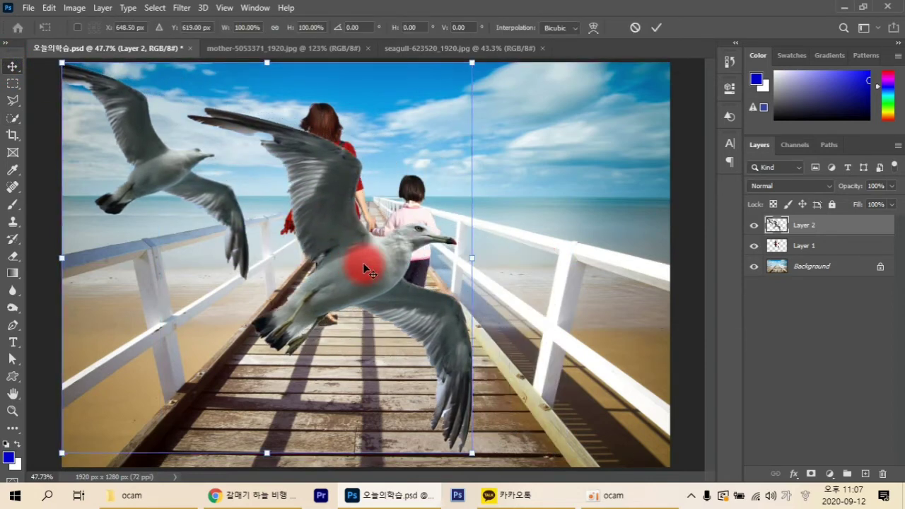
pyautogui.moveTo(473, 452); pyautogui.dragTo(165, 188)
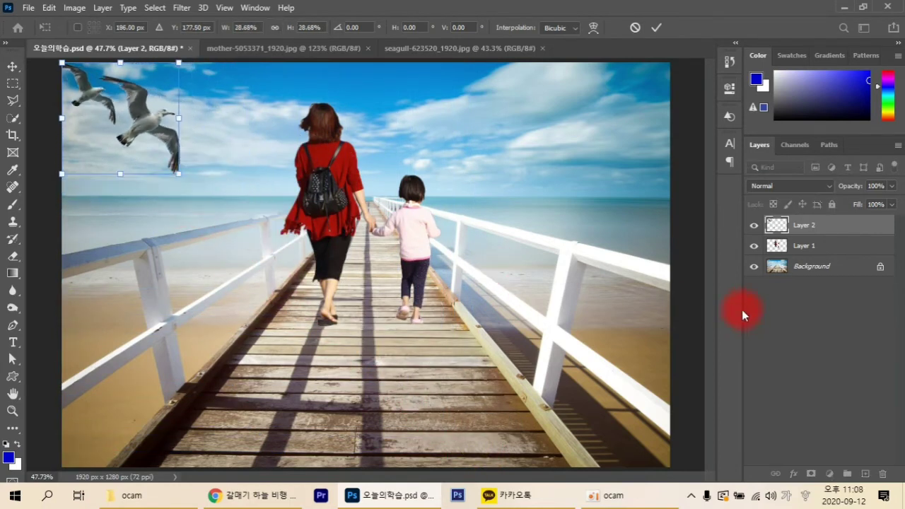
pyautogui.click(680, 303)
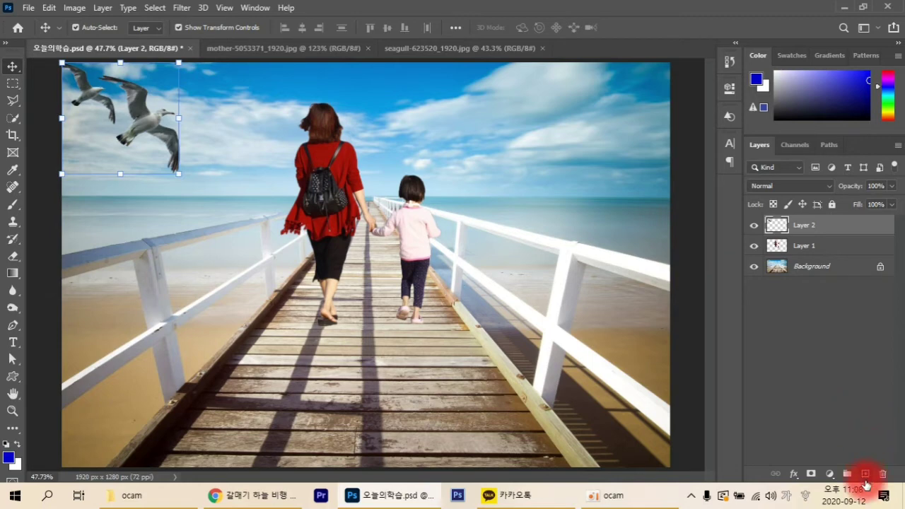
# Add a new layer and make a rectangular marquee selection slightly inside the edges of the whole photo
pyautogui.click(865, 474)
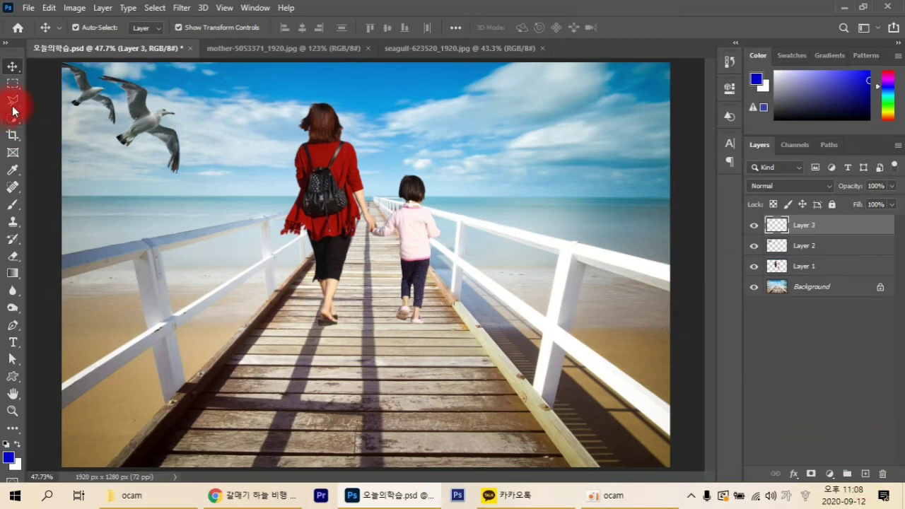
pyautogui.click(13, 84)
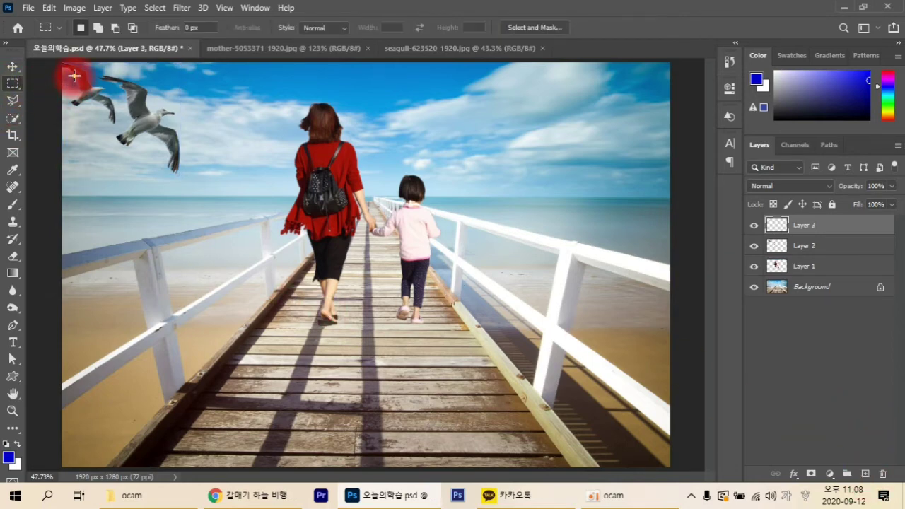
pyautogui.moveTo(74, 75); pyautogui.dragTo(658, 458)
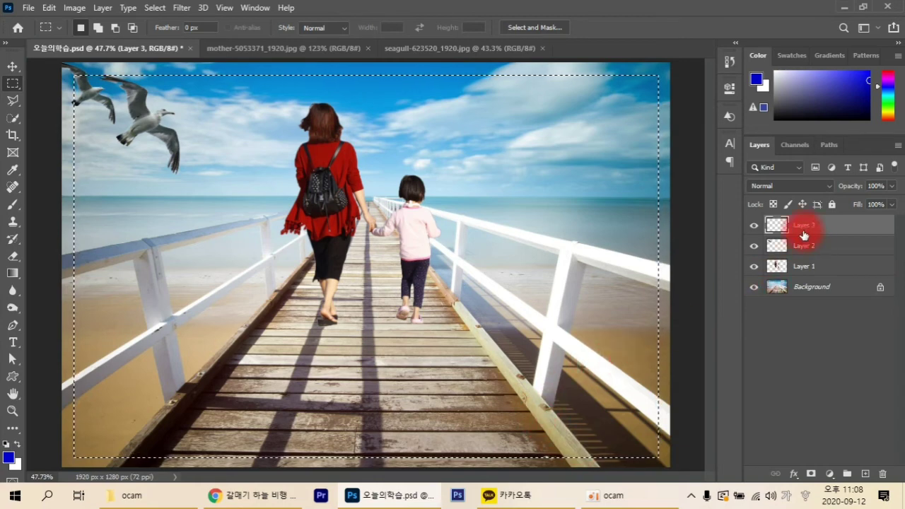
# Stroke the rectangular selection with a 20 px black line placed inside, and deselect it
pyautogui.rightClick(624, 174)
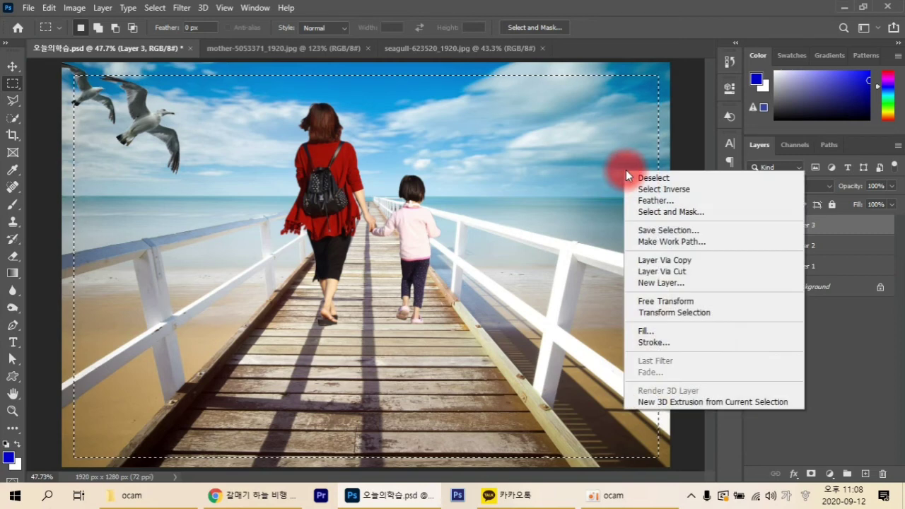
pyautogui.click(652, 342)
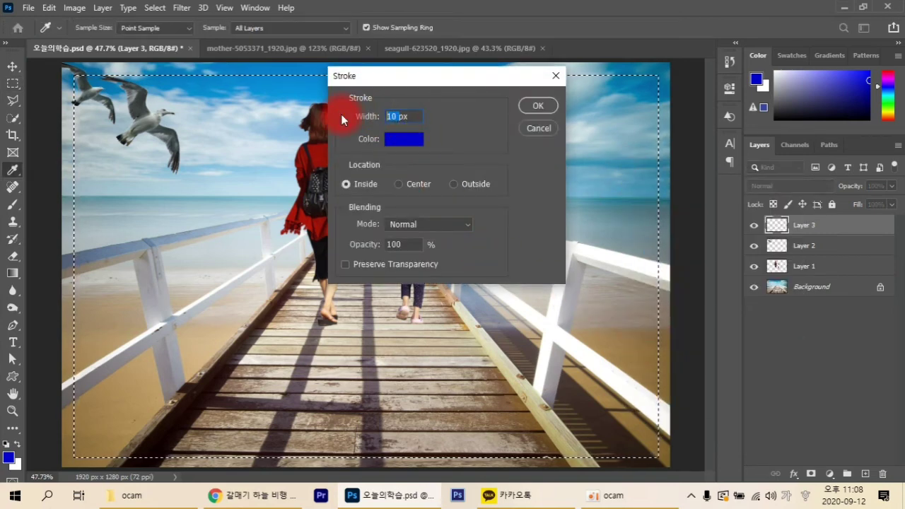
pyautogui.write('20')
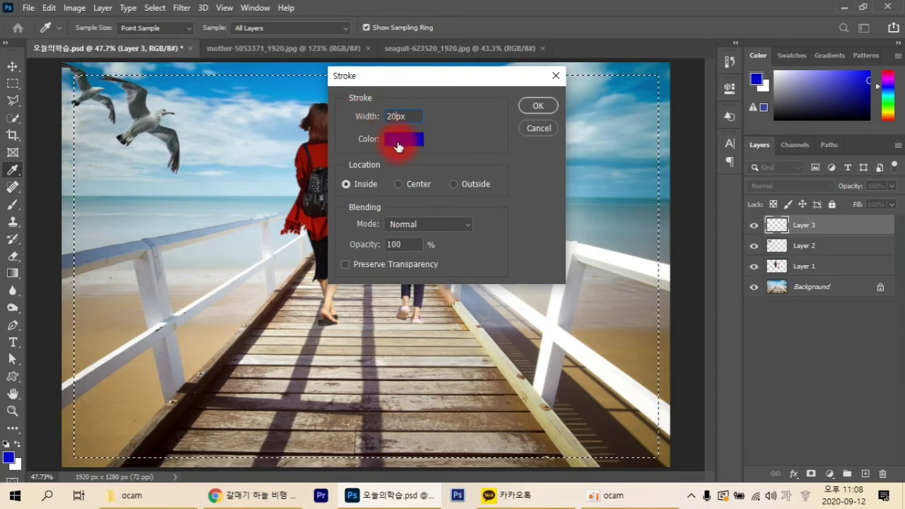
pyautogui.click(397, 141)
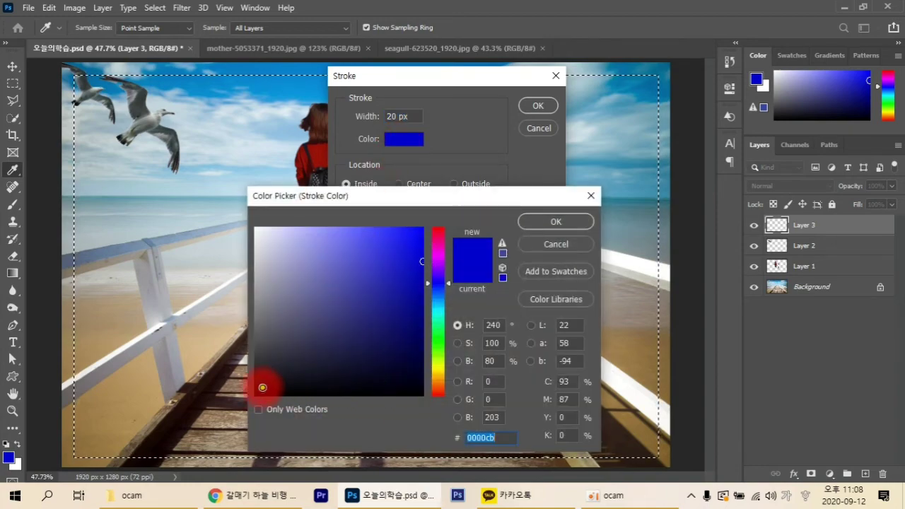
pyautogui.click(262, 387)
pyautogui.click(558, 221)
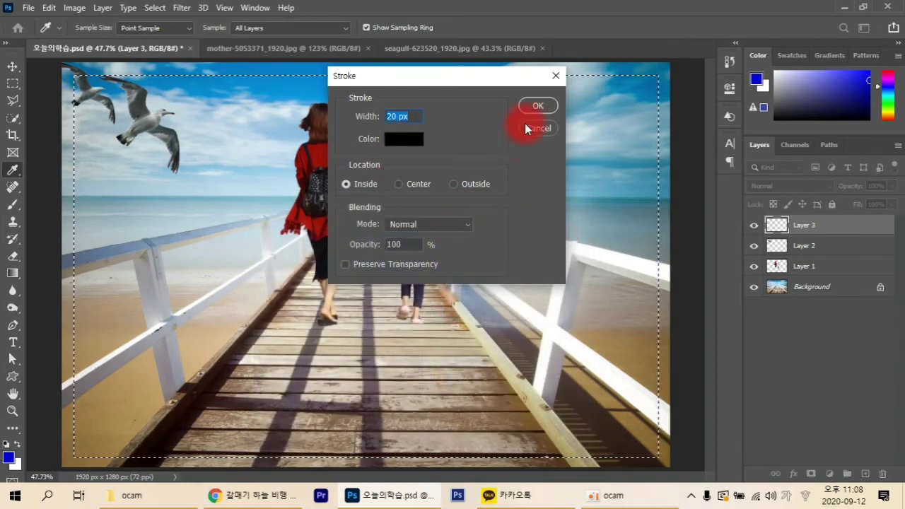
pyautogui.click(539, 105)
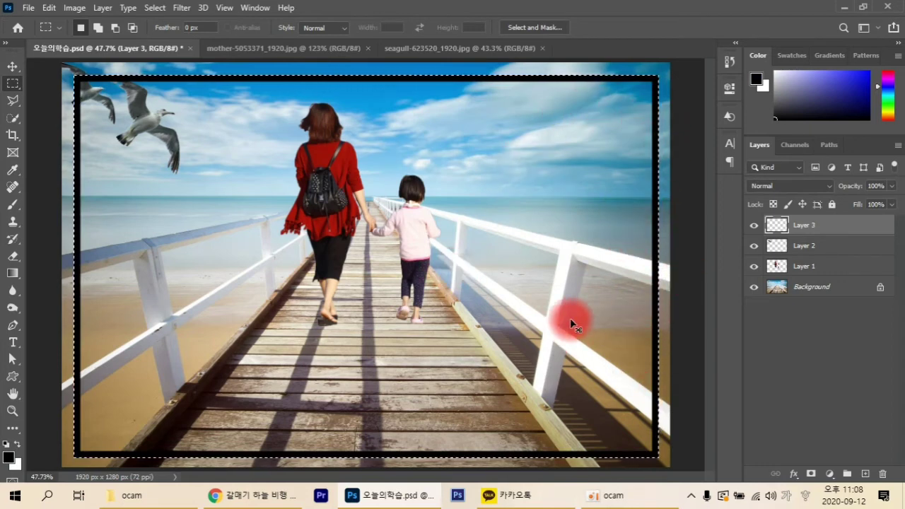
pyautogui.hotkey('ctrl', 'd')
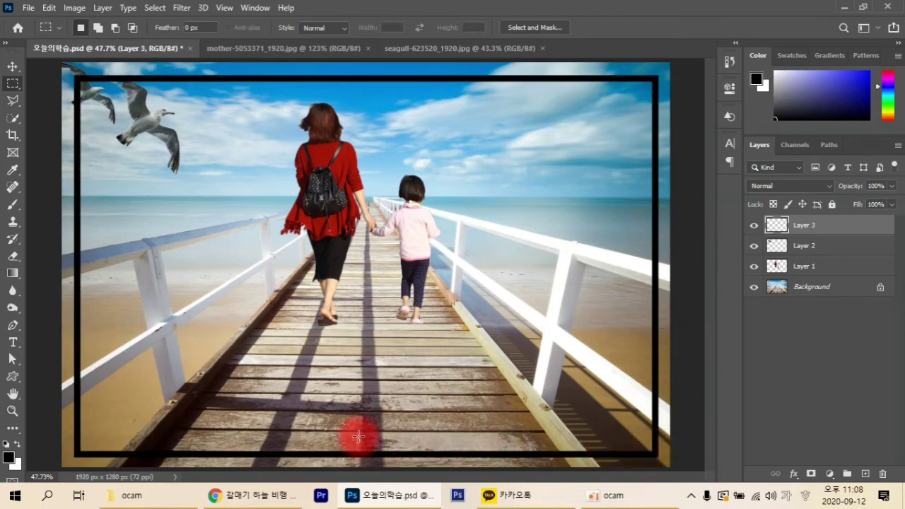
# Erase the upper-left corner of the black frame on Layer 3 around the seagulls with a 125 px Eraser, and deselect the layer
pyautogui.click(840, 230)
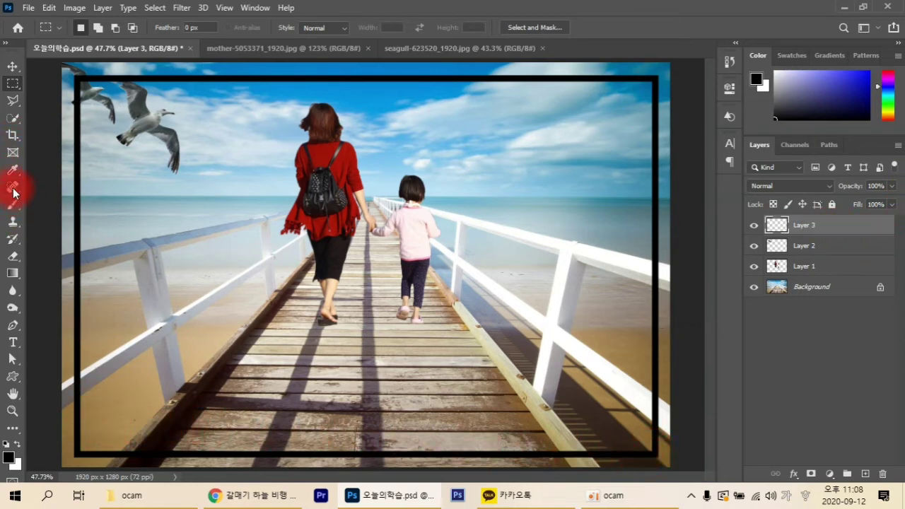
pyautogui.click(12, 259)
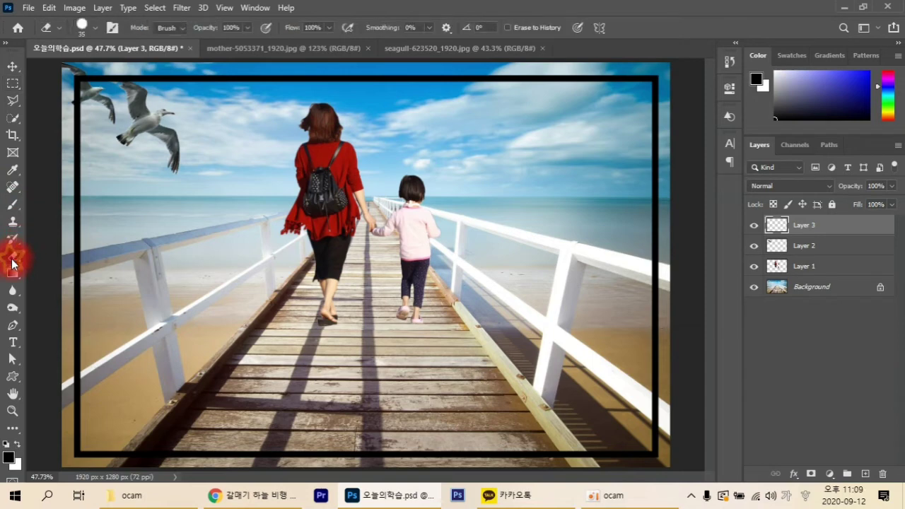
pyautogui.rightClick(12, 259)
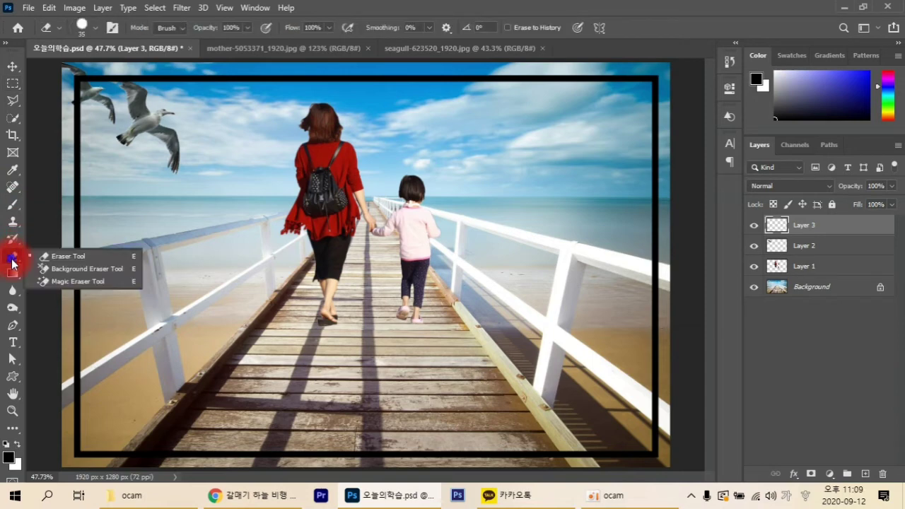
pyautogui.click(62, 258)
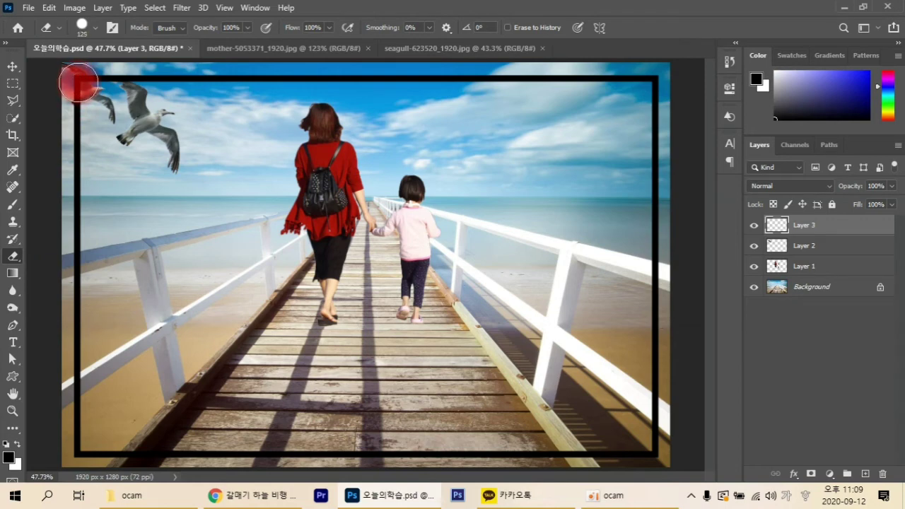
pyautogui.moveTo(78, 83); pyautogui.dragTo(138, 77)
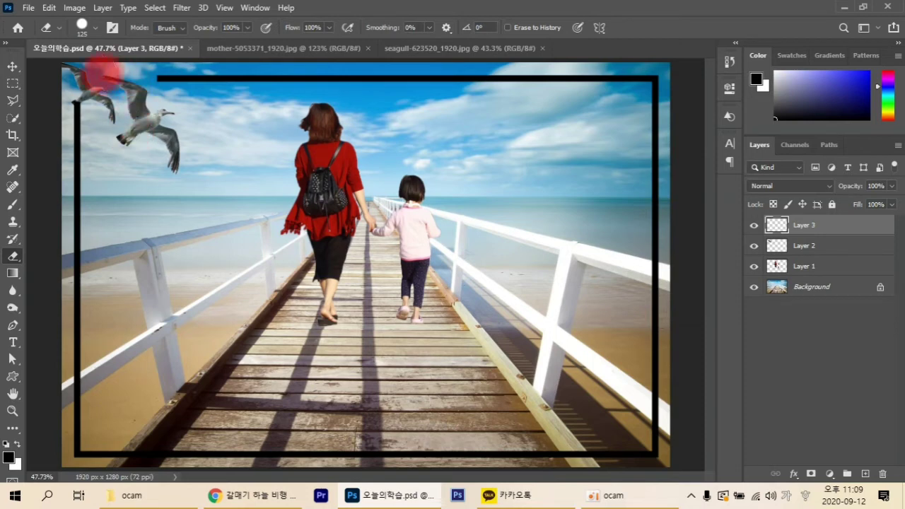
pyautogui.moveTo(83, 82); pyautogui.dragTo(79, 90)
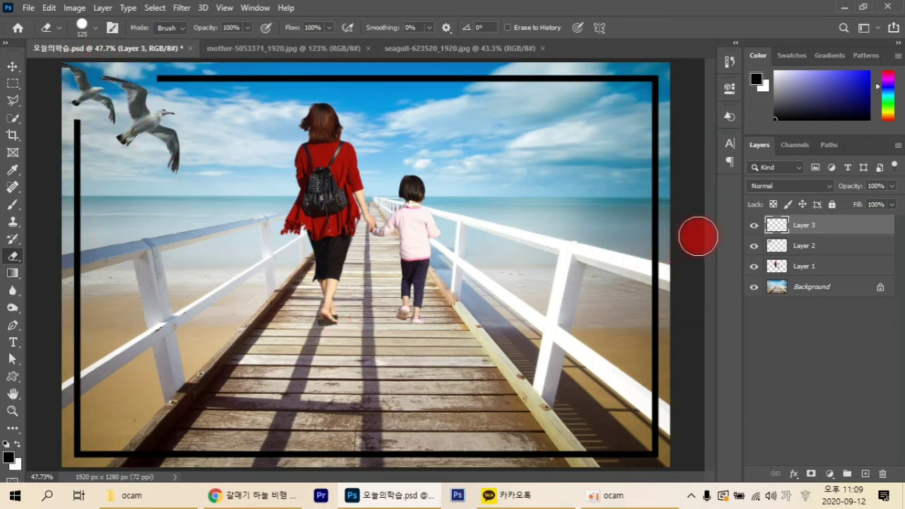
pyautogui.click(11, 68)
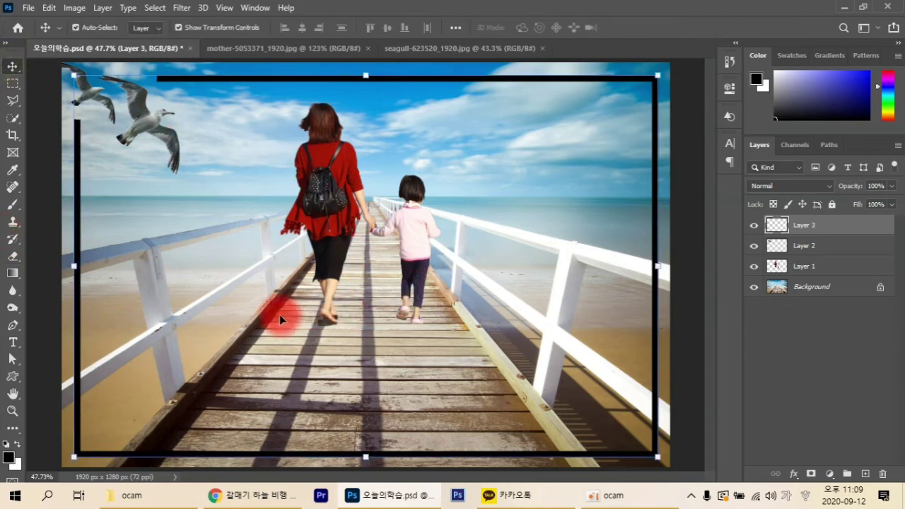
pyautogui.click(694, 262)
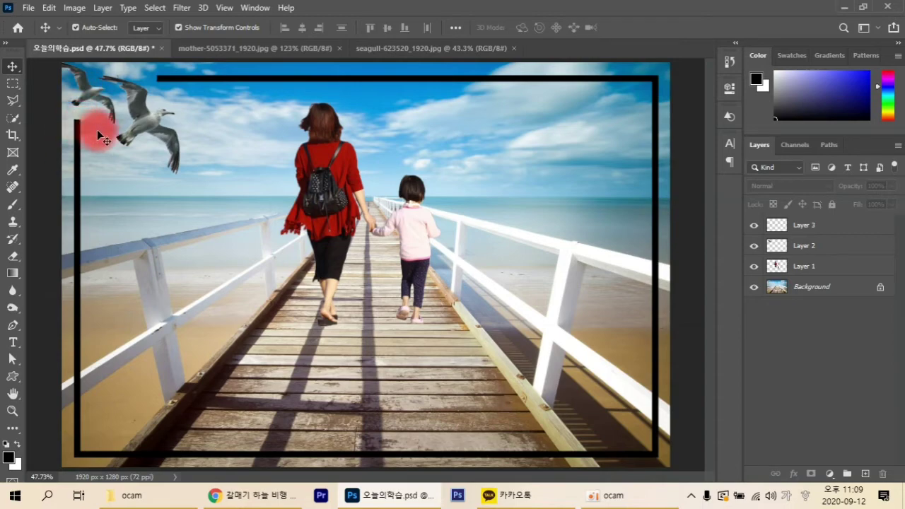
# Activate the Eraser on Layer 3 and check the cut ends of the black frame around the seagulls, then deselect the layer
pyautogui.scroll(5, 101, 138)
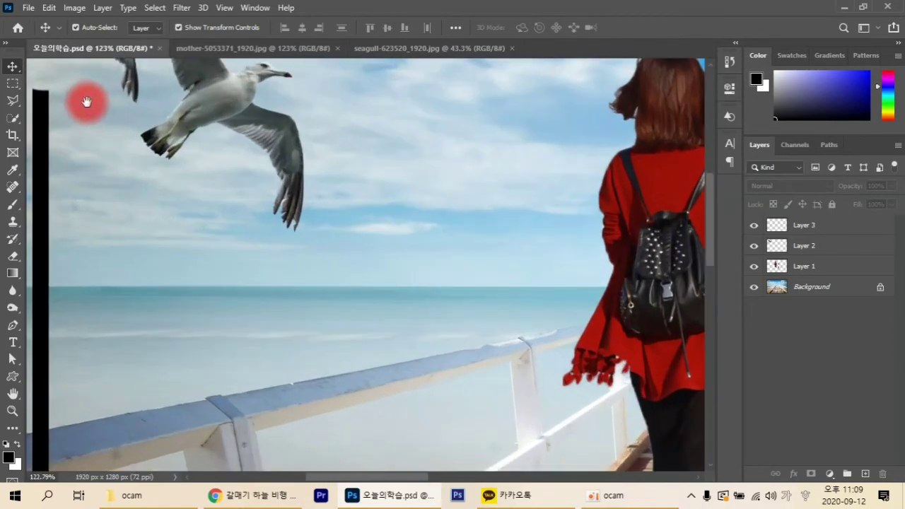
pyautogui.moveTo(84, 101); pyautogui.dragTo(196, 147)
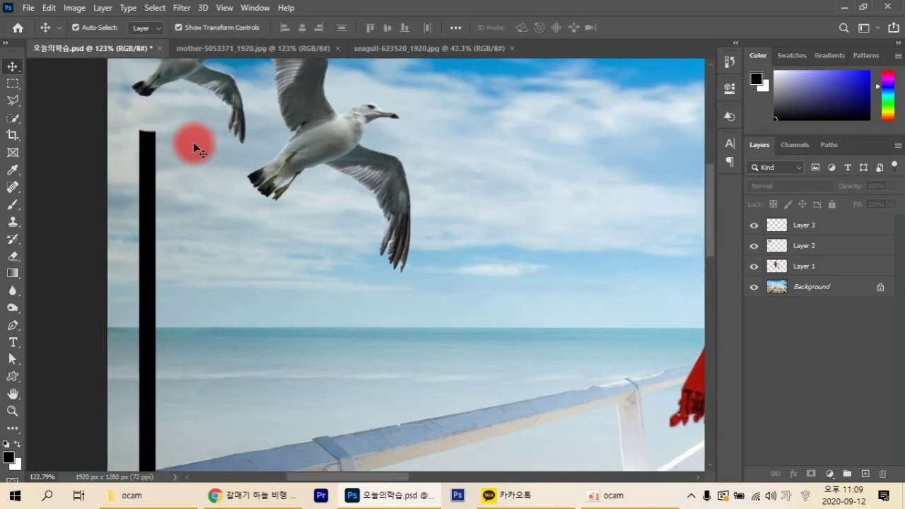
pyautogui.click(15, 260)
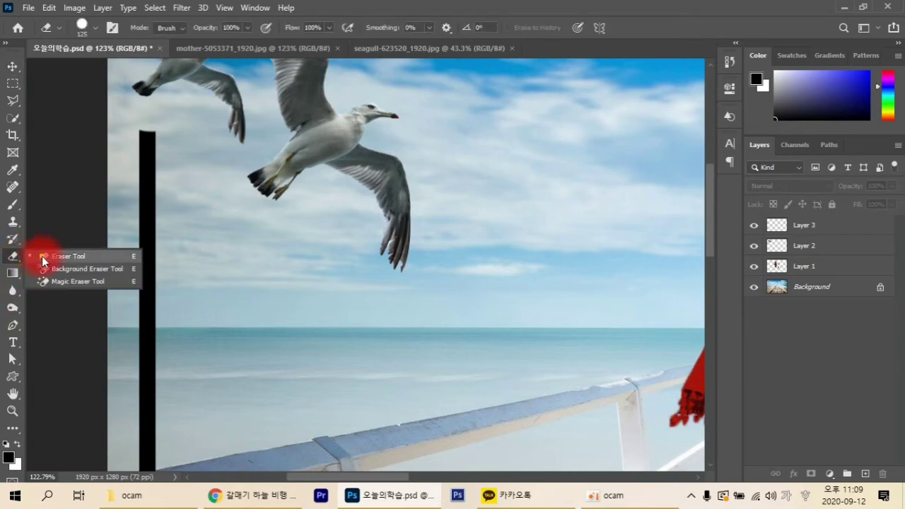
pyautogui.click(44, 257)
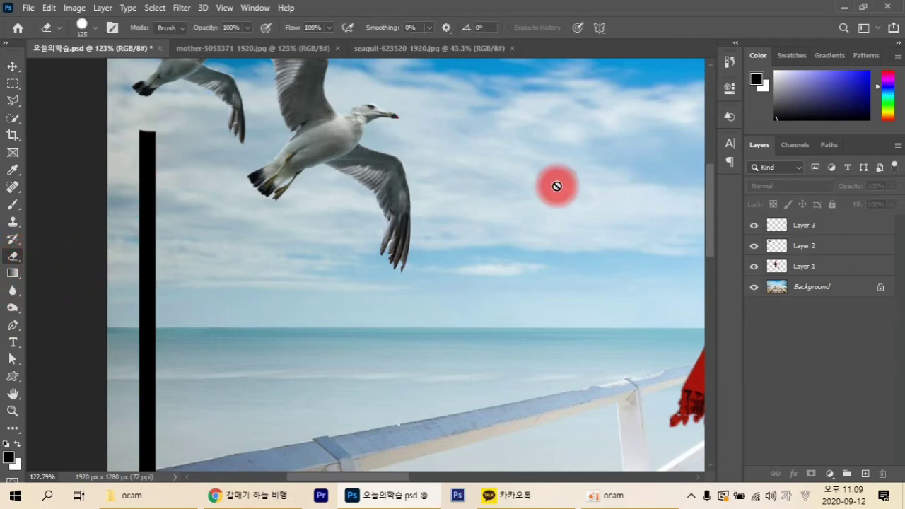
pyautogui.click(836, 227)
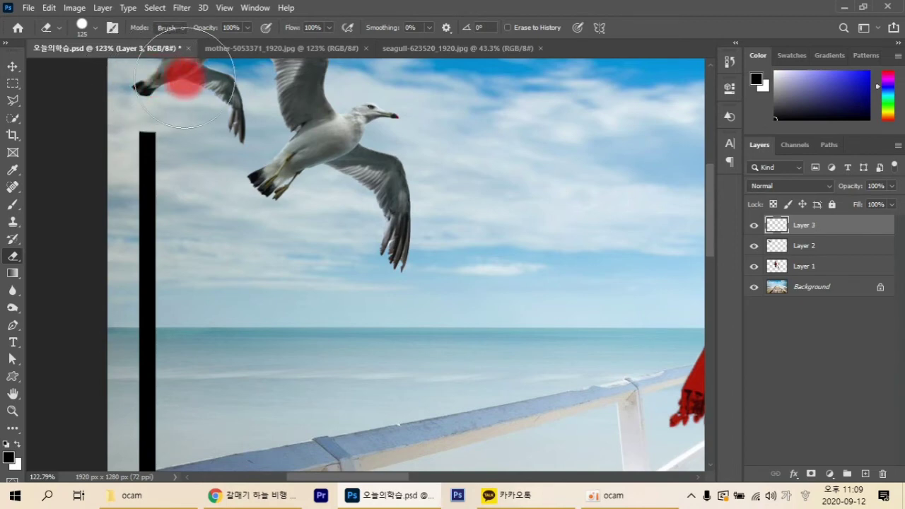
pyautogui.scroll(5, 315, 170)
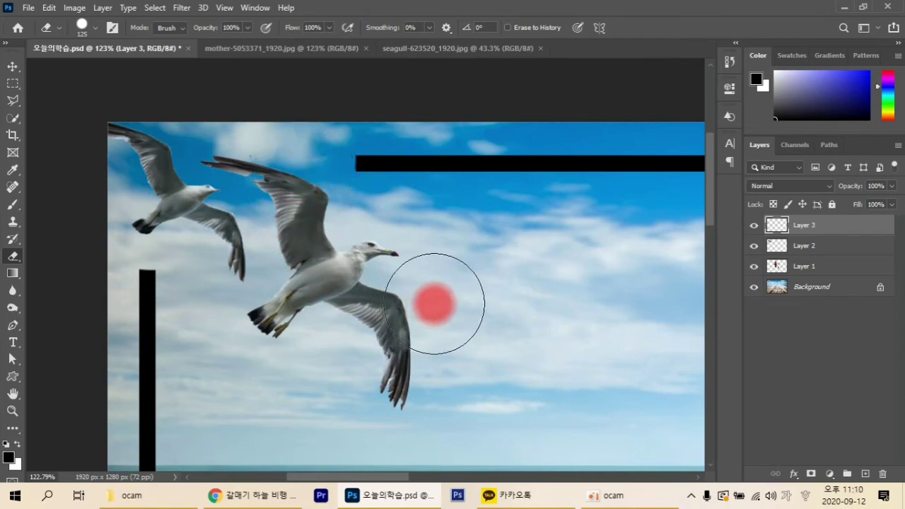
pyautogui.scroll(-1, 432, 303)
pyautogui.scroll(-5, 433, 304)
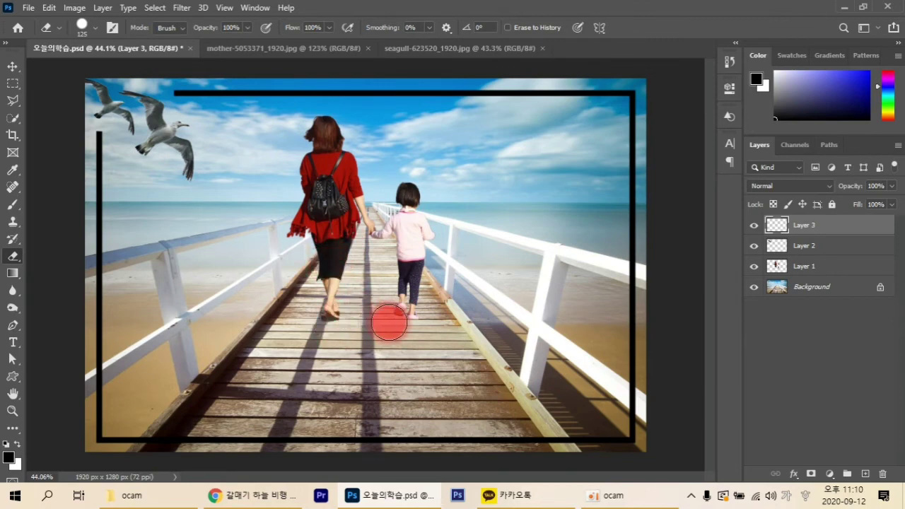
pyautogui.click(12, 68)
pyautogui.click(55, 100)
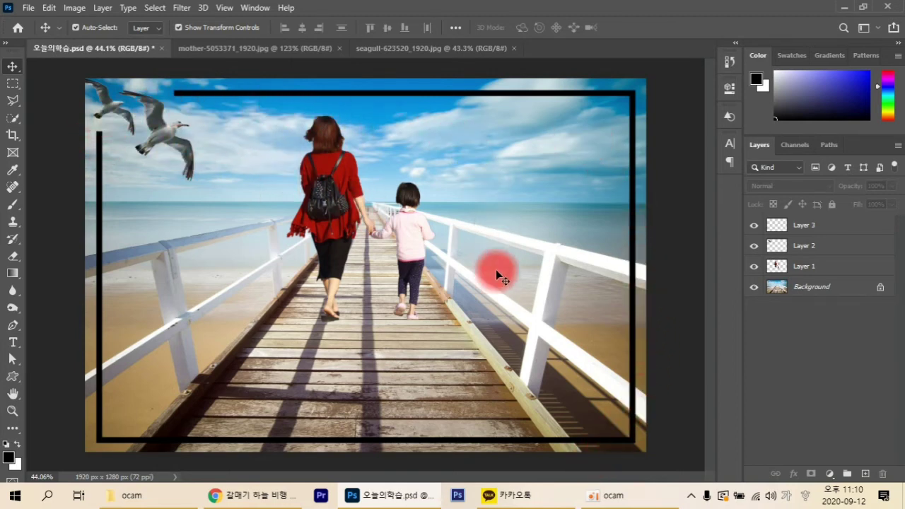
# Add the text "첫번째 숙제" on the pier boardwalk in black 100 pt Tmon몬소리 and commit it
pyautogui.click(13, 342)
pyautogui.click(239, 361)
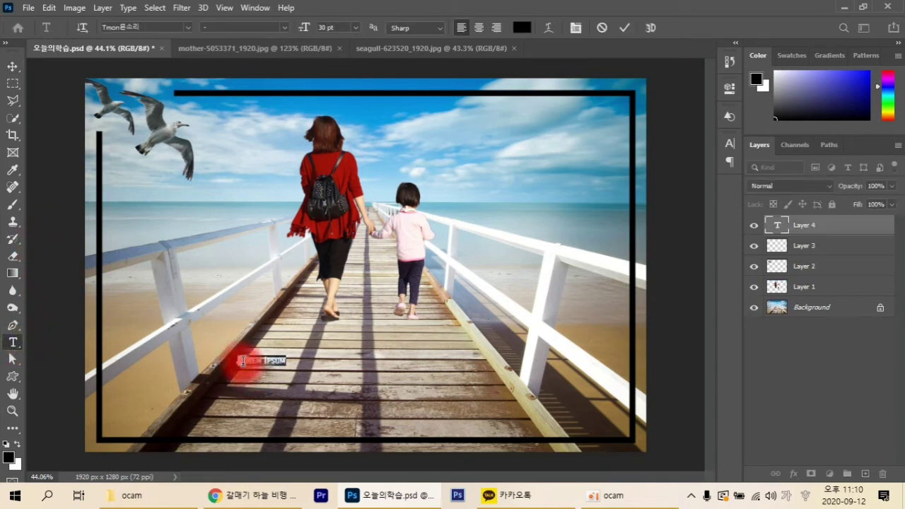
pyautogui.click(730, 143)
pyautogui.click(693, 217)
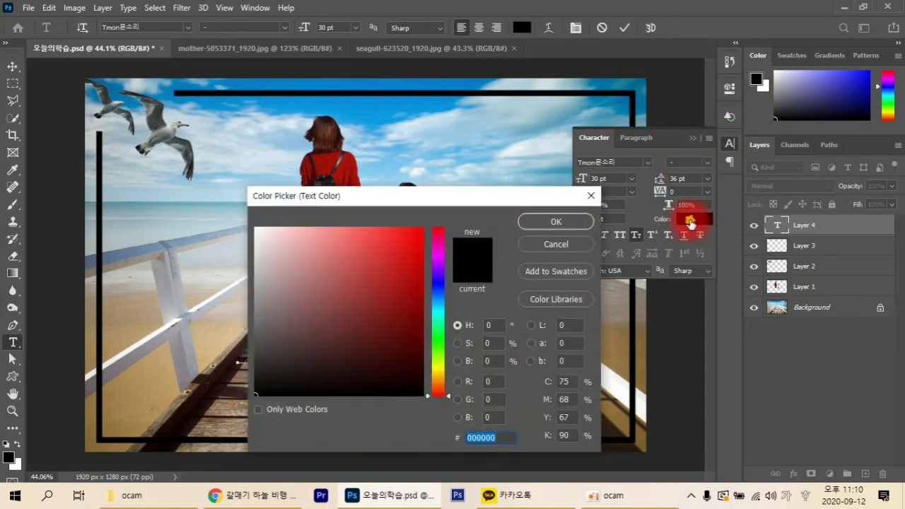
pyautogui.click(532, 223)
pyautogui.click(544, 222)
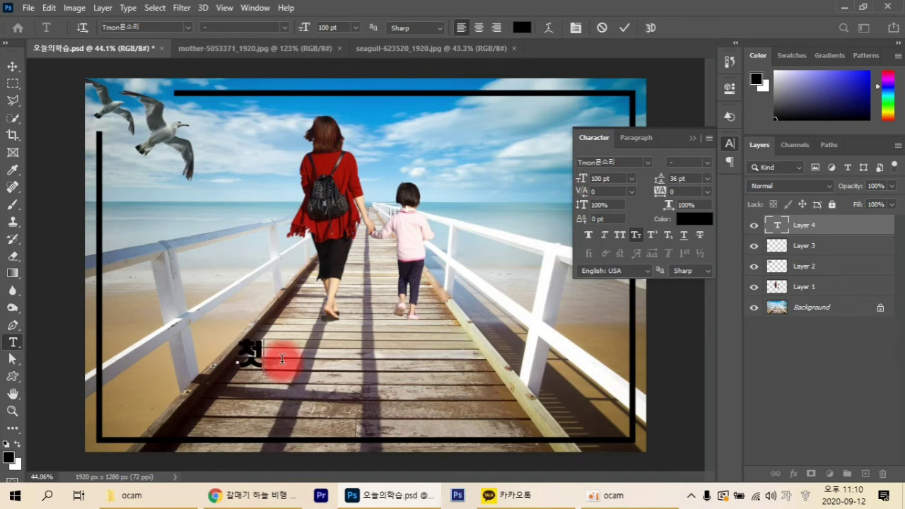
pyautogui.write('번째 숙')
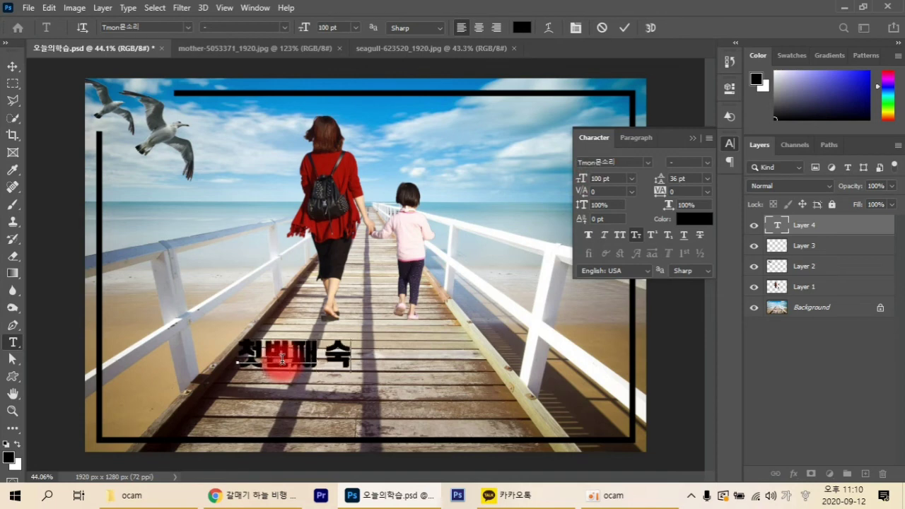
pyautogui.write('제')
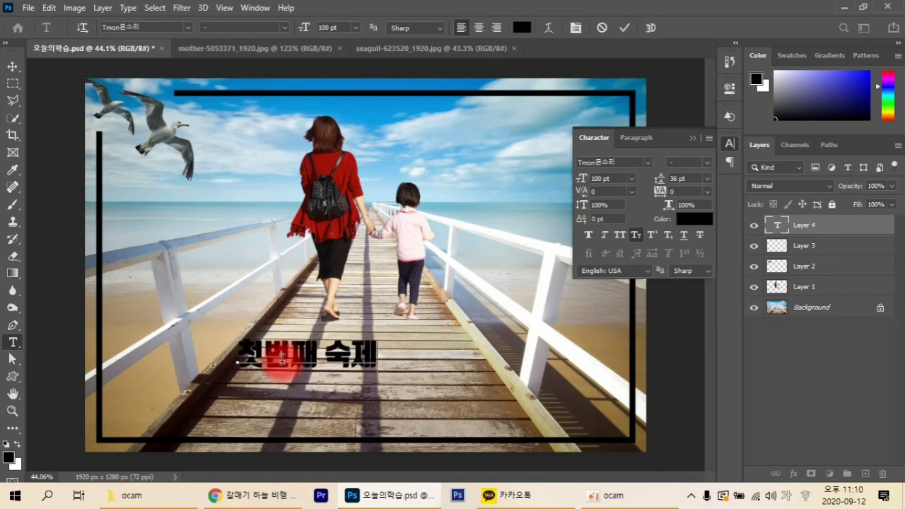
pyautogui.click(16, 67)
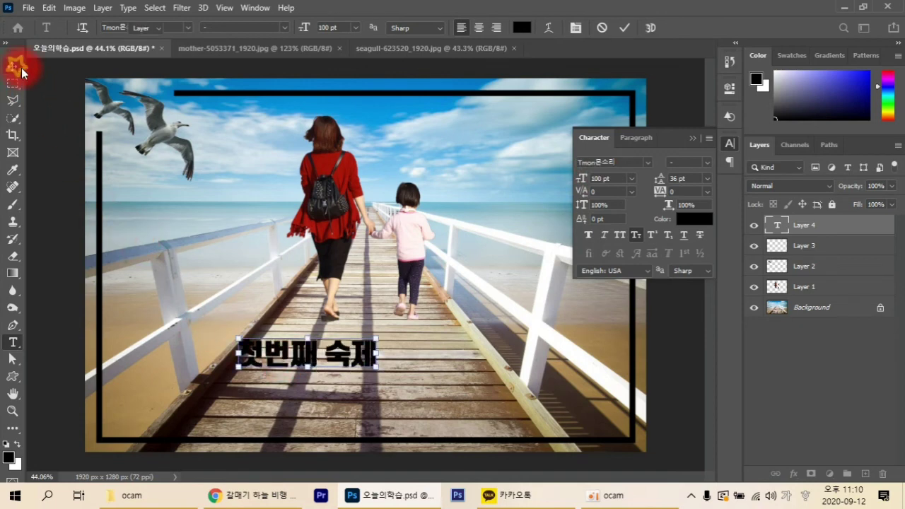
pyautogui.click(330, 350)
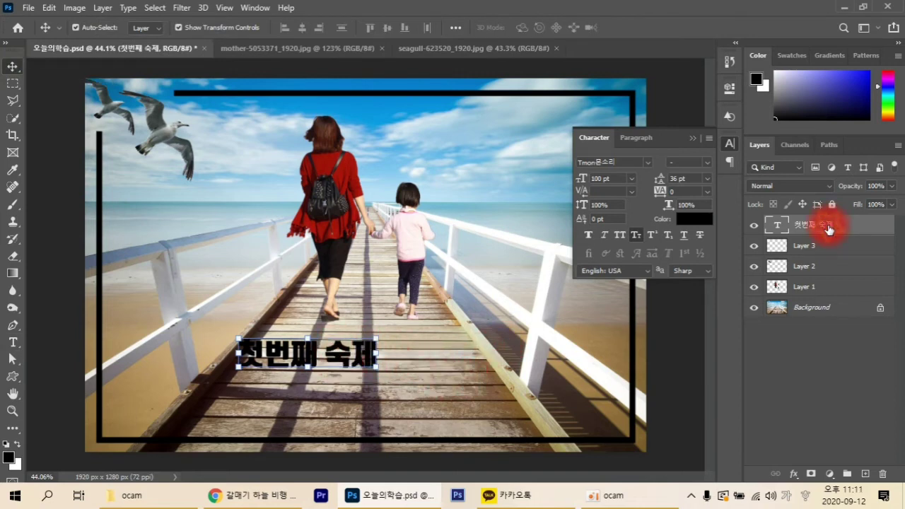
# Centre the text layer horizontally on the Background, deselect both layers and close the Character settings
pyautogui.keyDown('ctrl'); pyautogui.click(831, 316); pyautogui.keyUp('ctrl')
pyautogui.keyDown('ctrl'); pyautogui.click(830, 315); pyautogui.keyUp('ctrl')
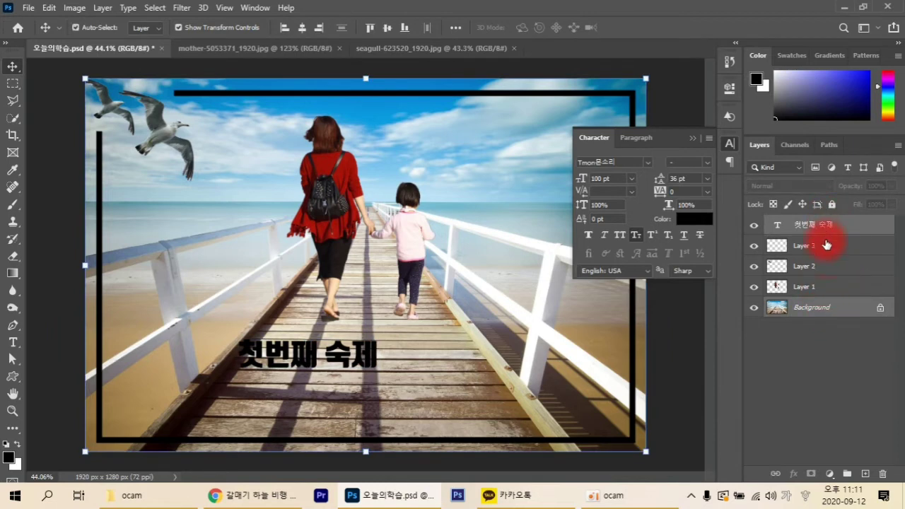
pyautogui.click(303, 28)
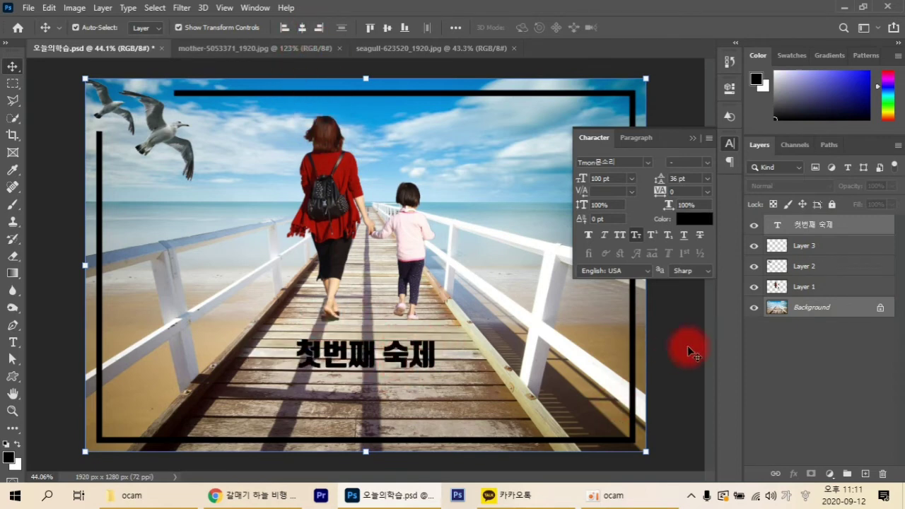
pyautogui.click(684, 365)
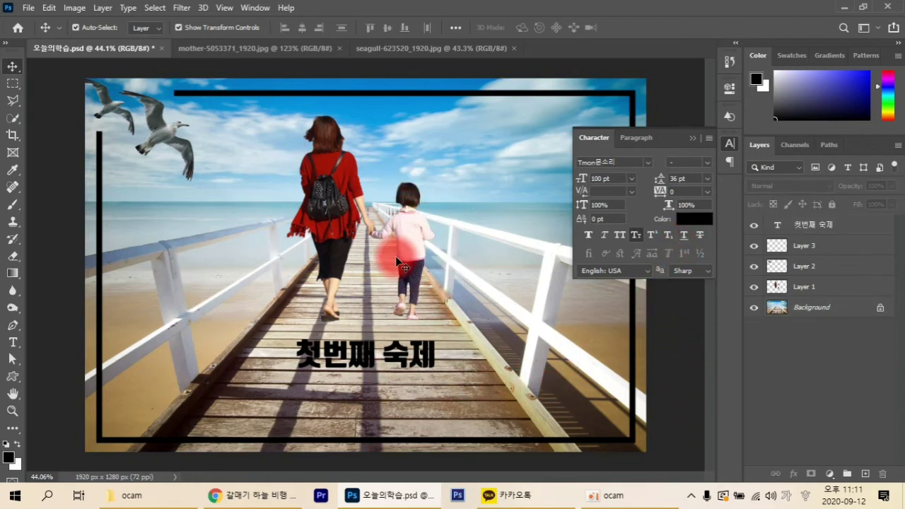
pyautogui.click(695, 140)
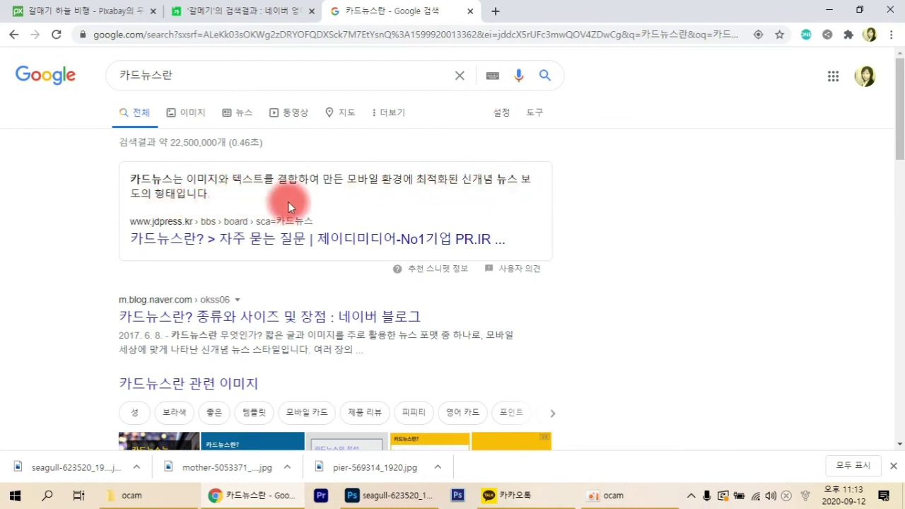
# Browse the image results for "카드뉴스란" and enlarge the blue card news example to study its framed layout
pyautogui.scroll(-1, 601, 254)
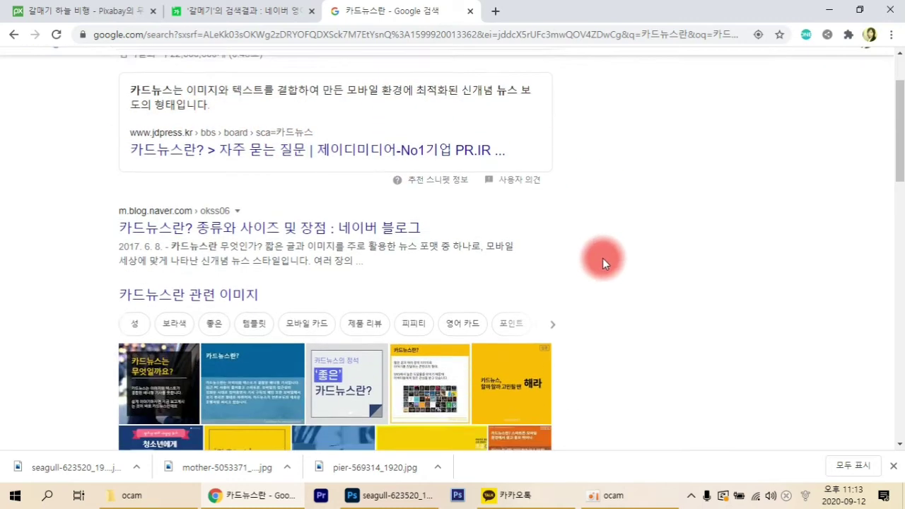
pyautogui.scroll(-2, 602, 258)
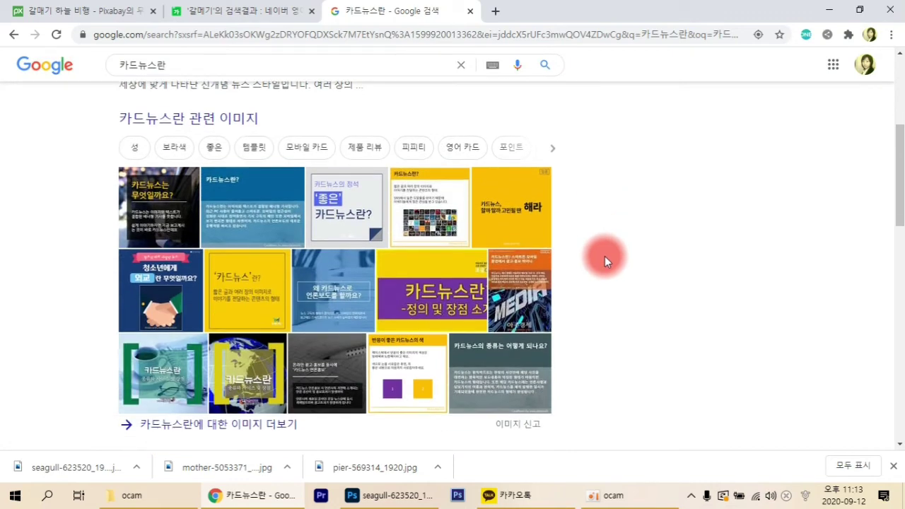
pyautogui.click(333, 298)
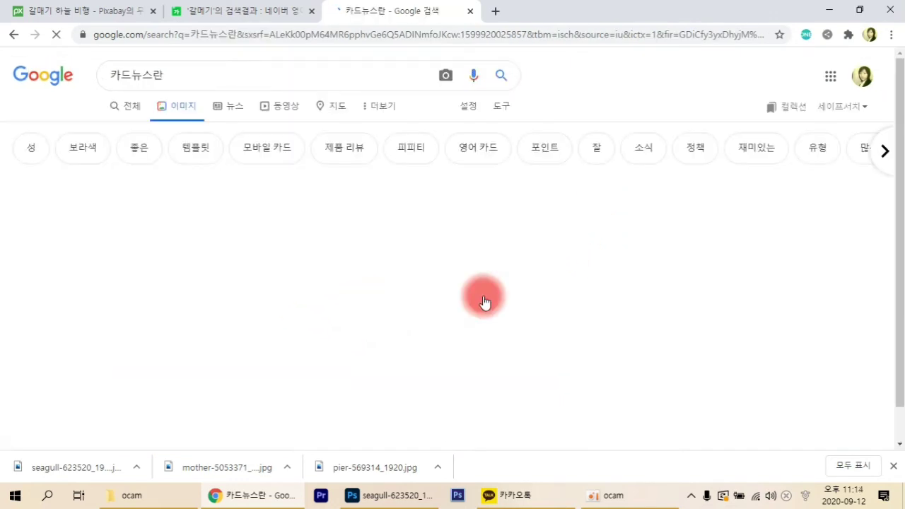
pyautogui.scroll(-1, 76, 270)
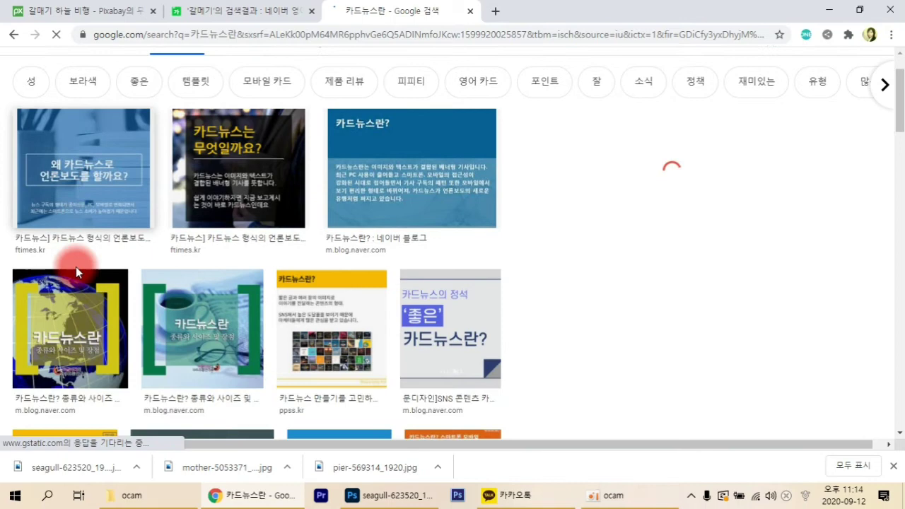
pyautogui.click(71, 170)
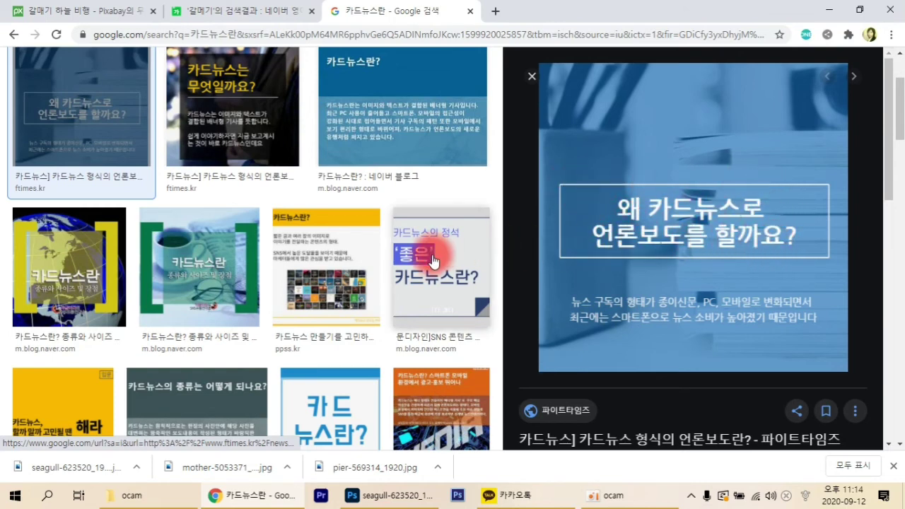
pyautogui.scroll(-3, 431, 277)
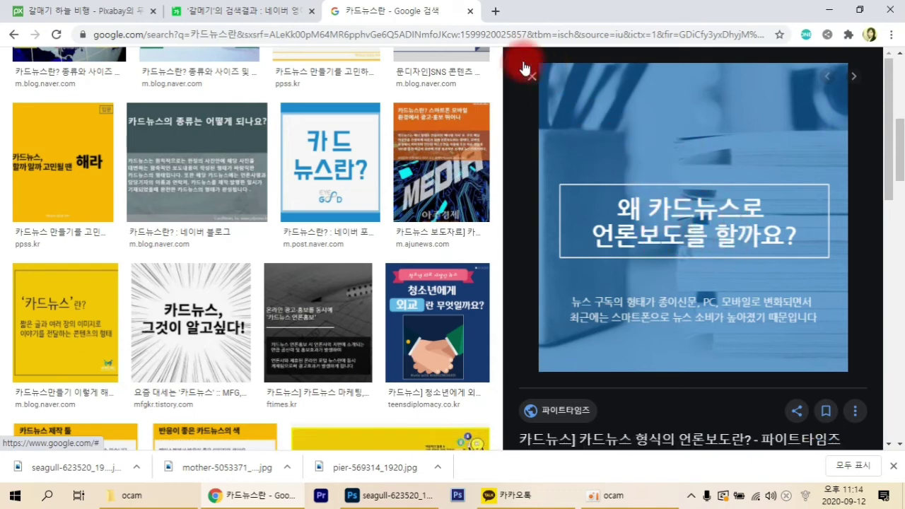
pyautogui.click(267, 16)
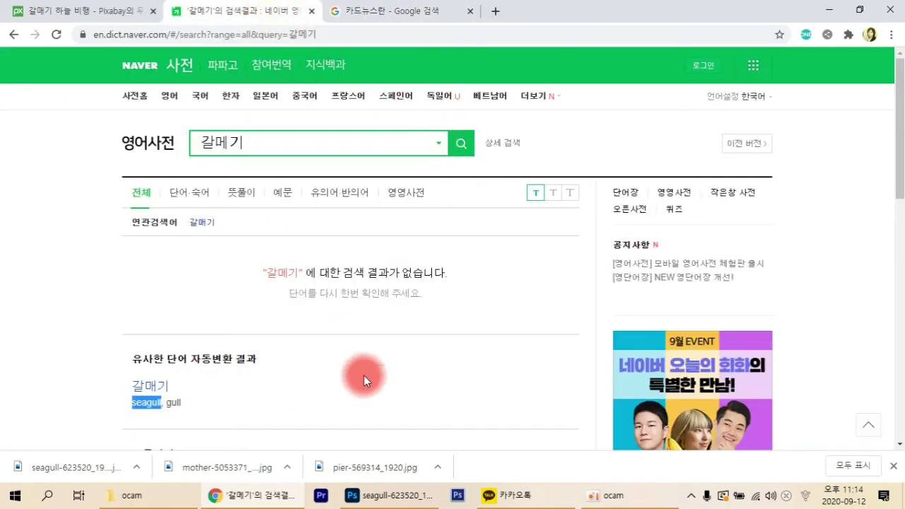
# Switch to the seagull photo in Photoshop, add a new layer and make a rectangular marquee selection slightly inside the photo's edges
pyautogui.click(395, 495)
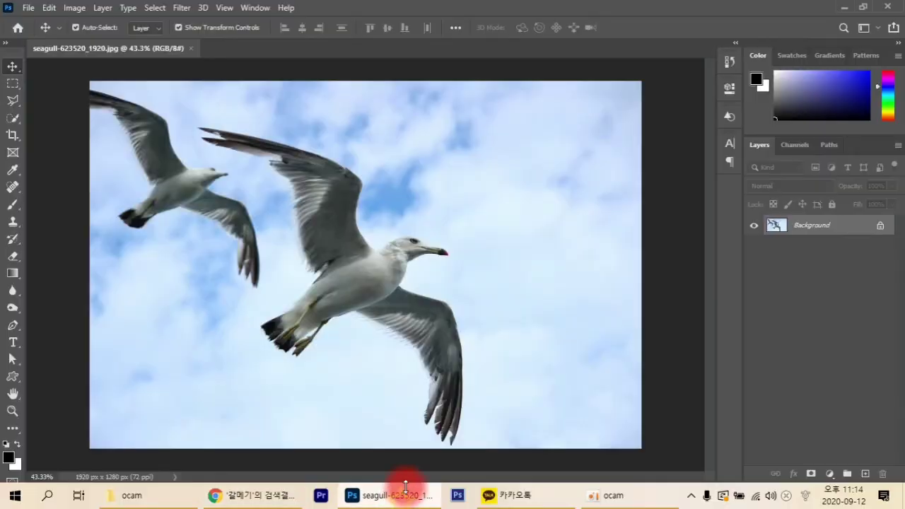
pyautogui.click(13, 84)
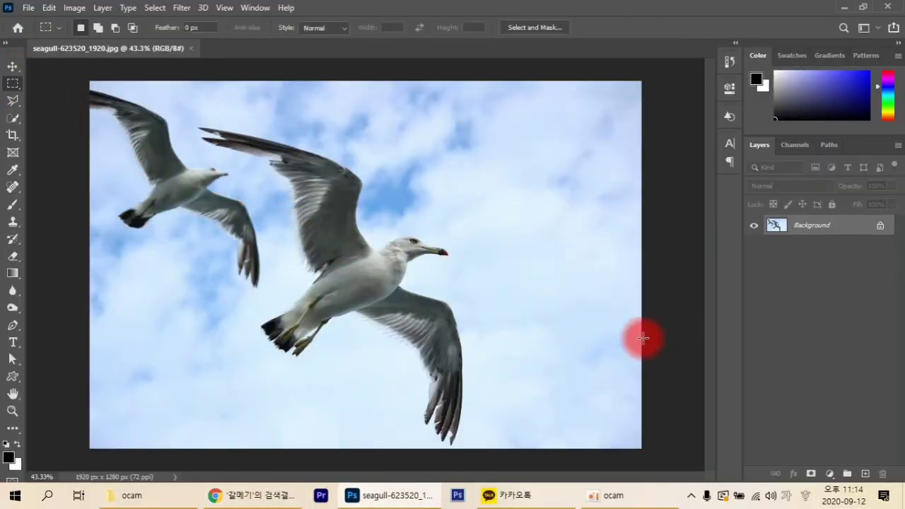
pyautogui.click(862, 472)
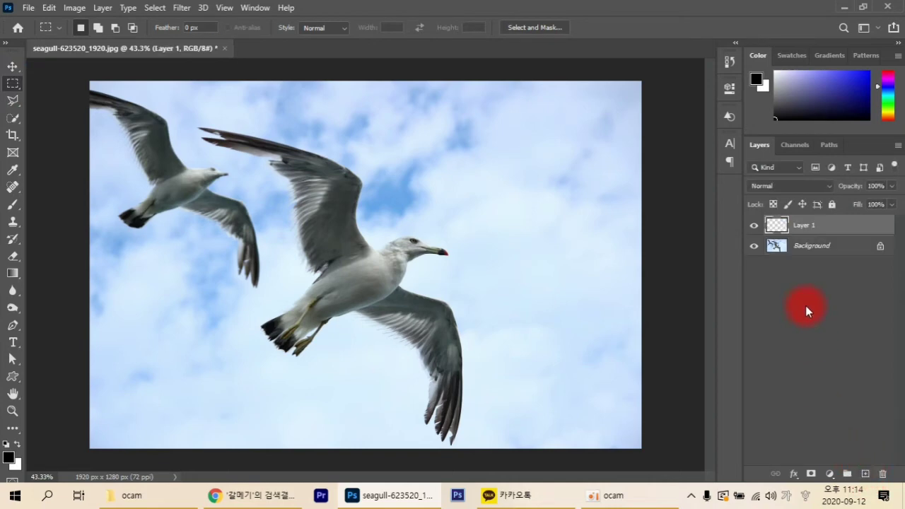
pyautogui.moveTo(110, 101); pyautogui.dragTo(626, 433)
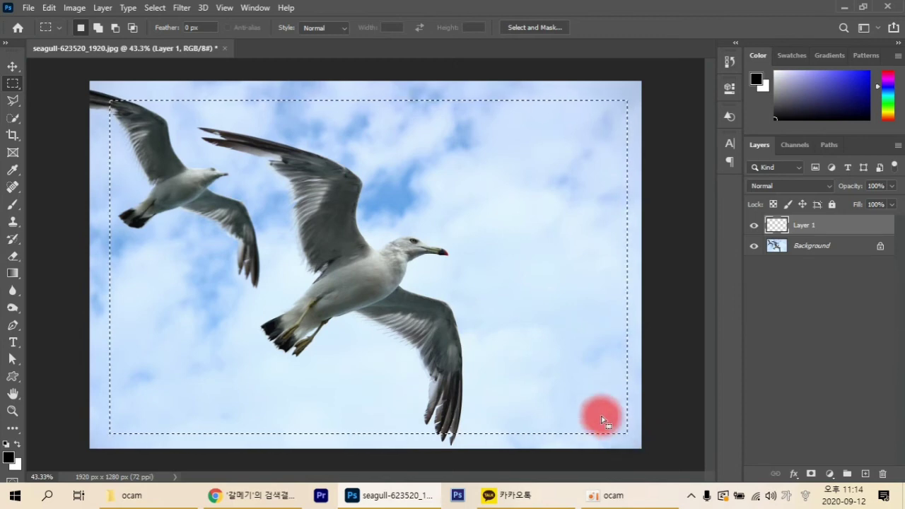
# Stroke the rectangular selection on Layer 1 with a thick black line placed inside, in Normal mode at 100% opacity
pyautogui.rightClick(501, 281)
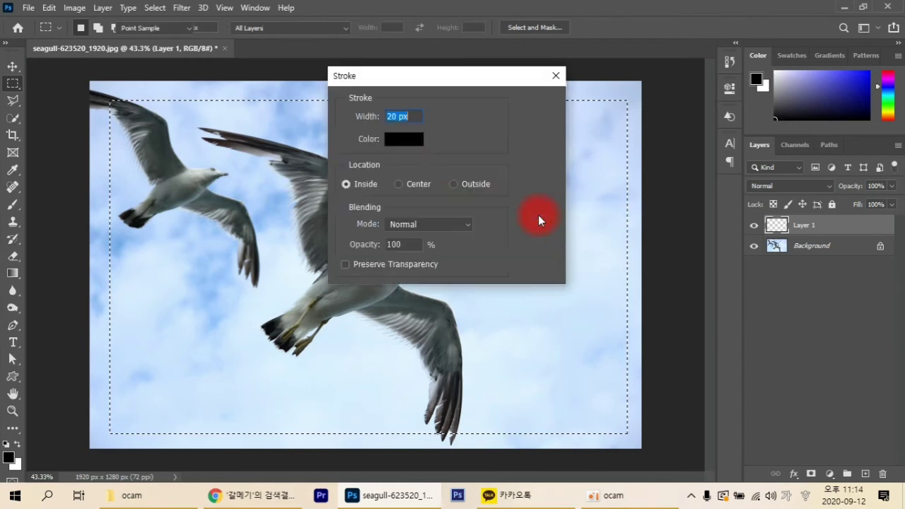
pyautogui.moveTo(400, 116); pyautogui.dragTo(337, 118)
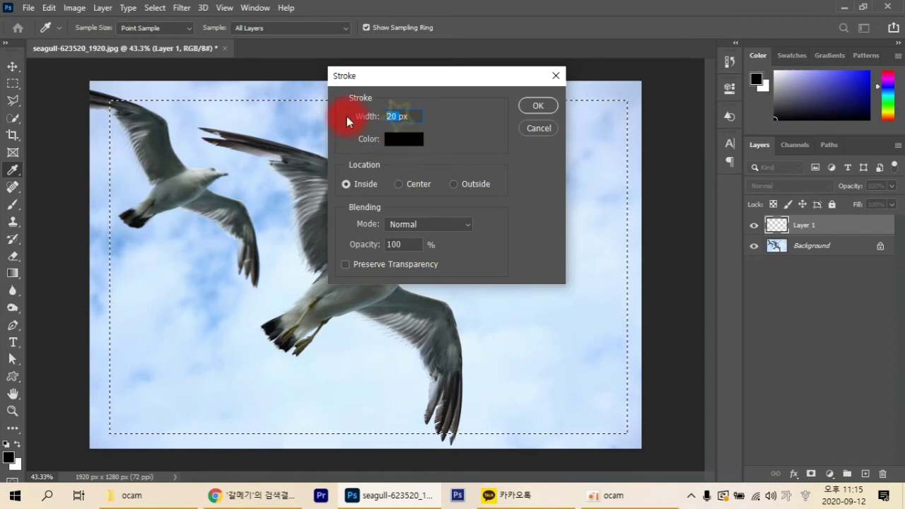
pyautogui.write('15')
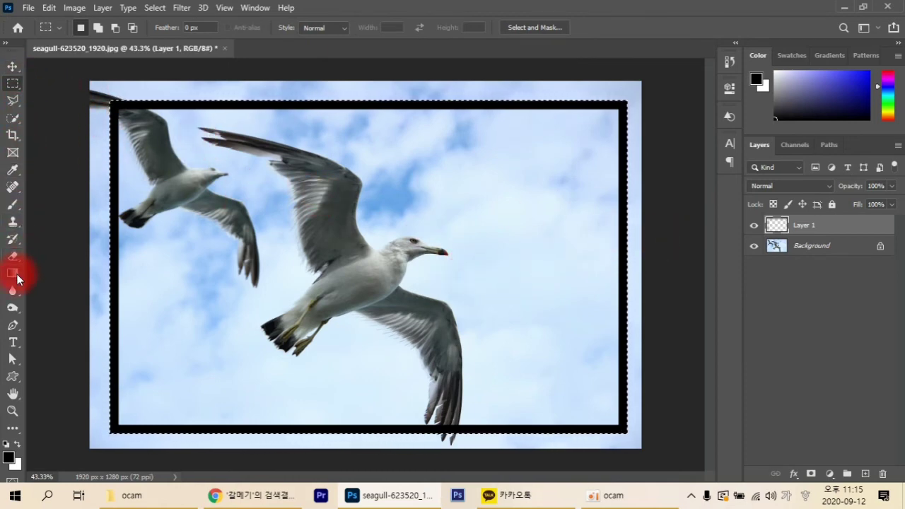
# Add the two-line title "갈매기가 살고싶은 바다" at 160 pt inside the frame's upper-left corner and the caption "우리가 만들 수 있습니다." at its lower right
pyautogui.click(12, 343)
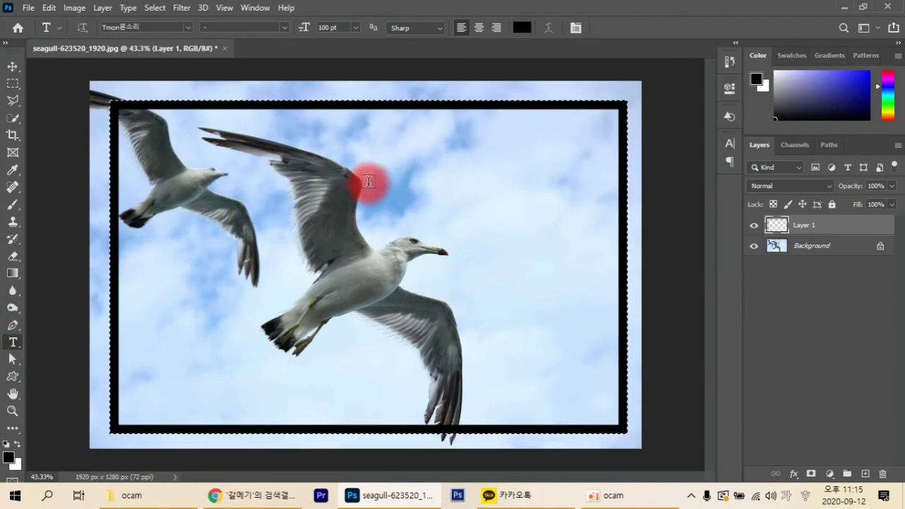
pyautogui.click(220, 183)
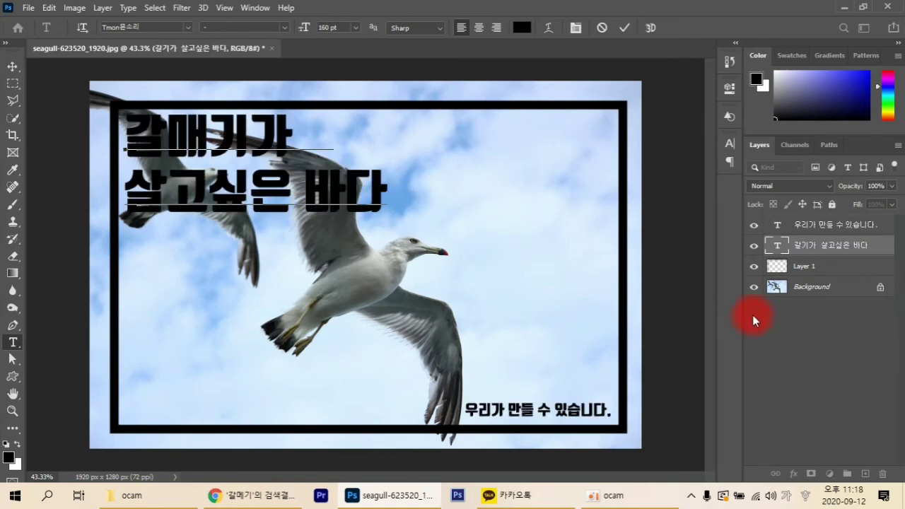
pyautogui.click(682, 289)
pyautogui.press('v')
pyautogui.click(682, 288)
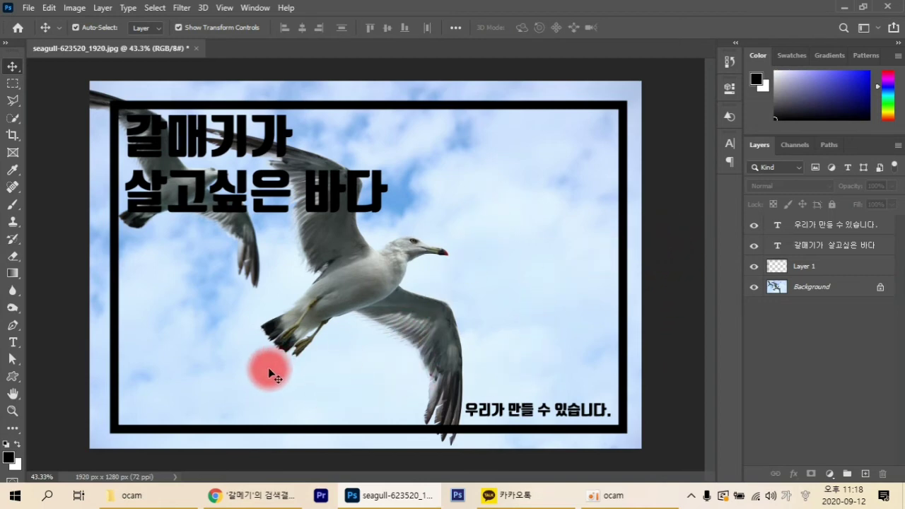
# Add a black text layer reading "두 번째 숙제" at 77.37 pt near the frame's lower-left corner
pyautogui.click(12, 342)
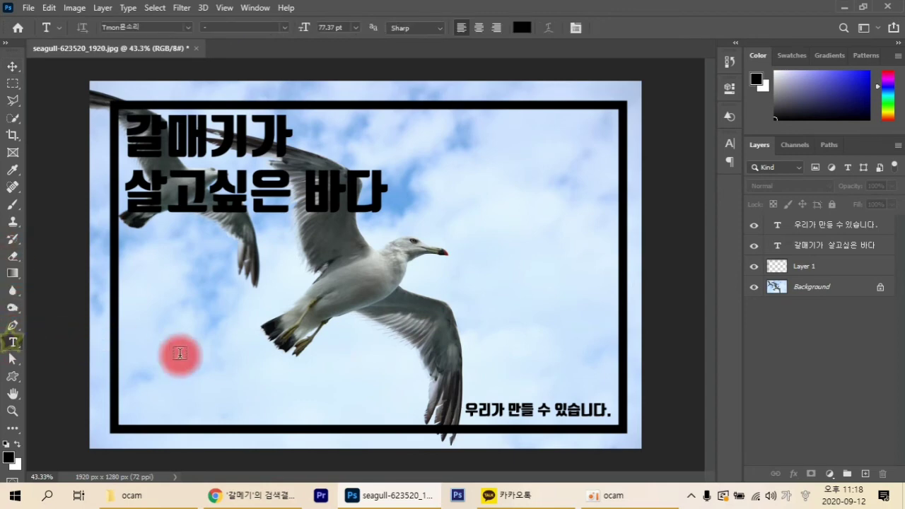
pyautogui.click(143, 394)
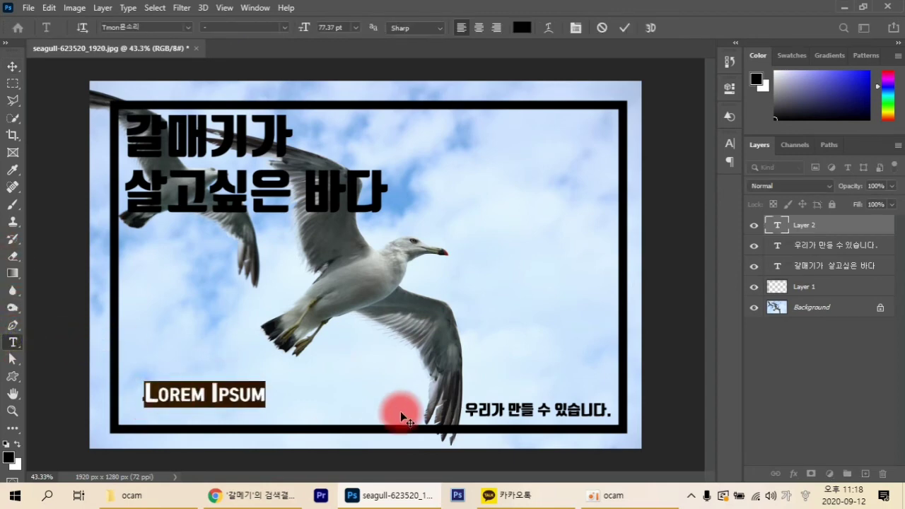
pyautogui.write('두 번째')
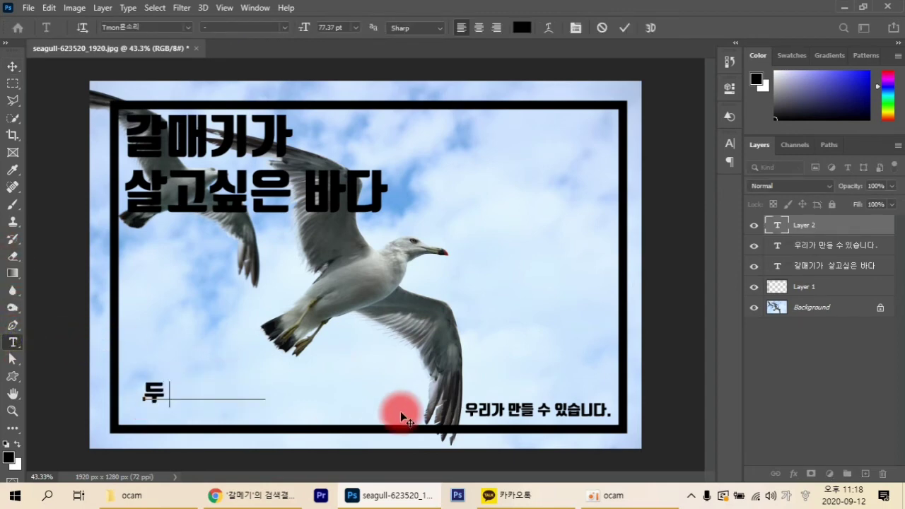
pyautogui.write(' 숙제')
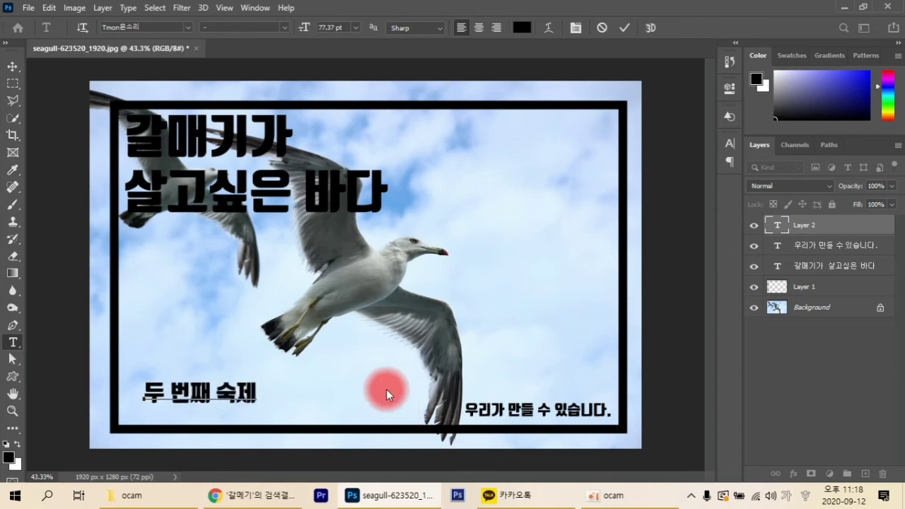
pyautogui.click(690, 324)
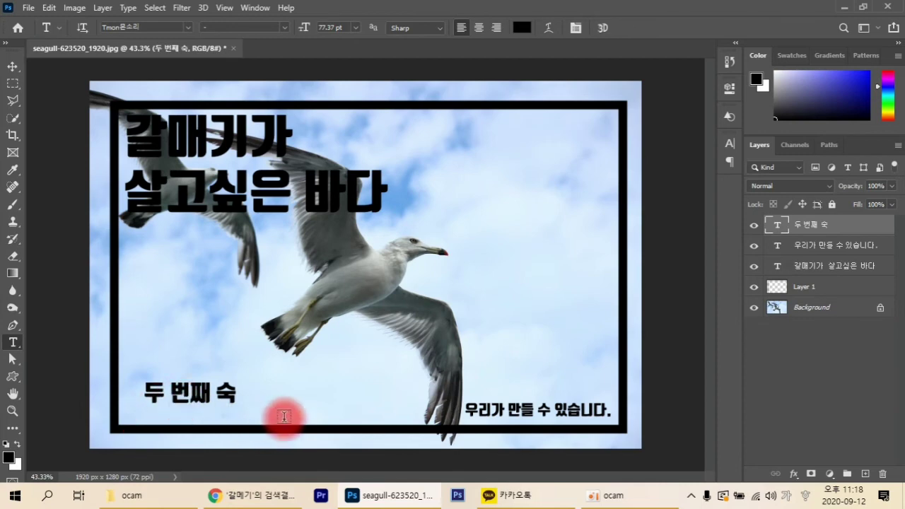
pyautogui.click(235, 393)
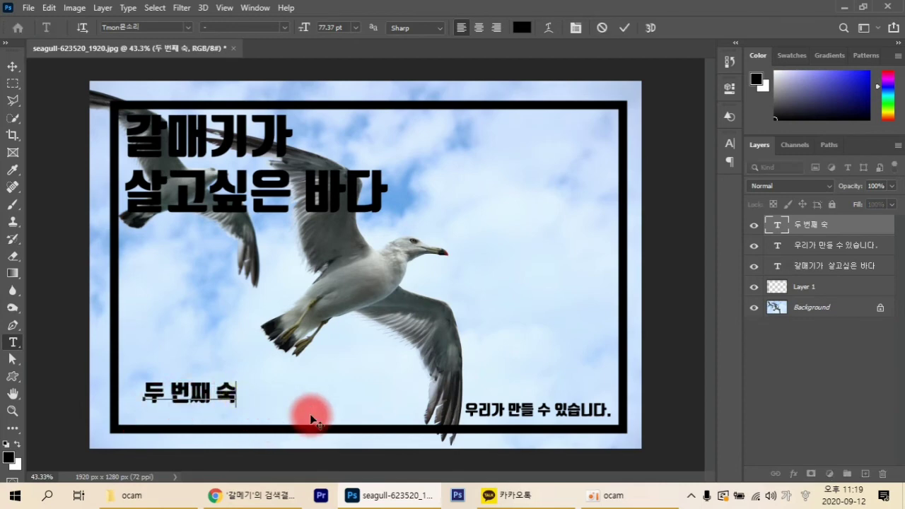
pyautogui.write('제제')
pyautogui.press('BackSpace')
pyautogui.press('BackSpace')
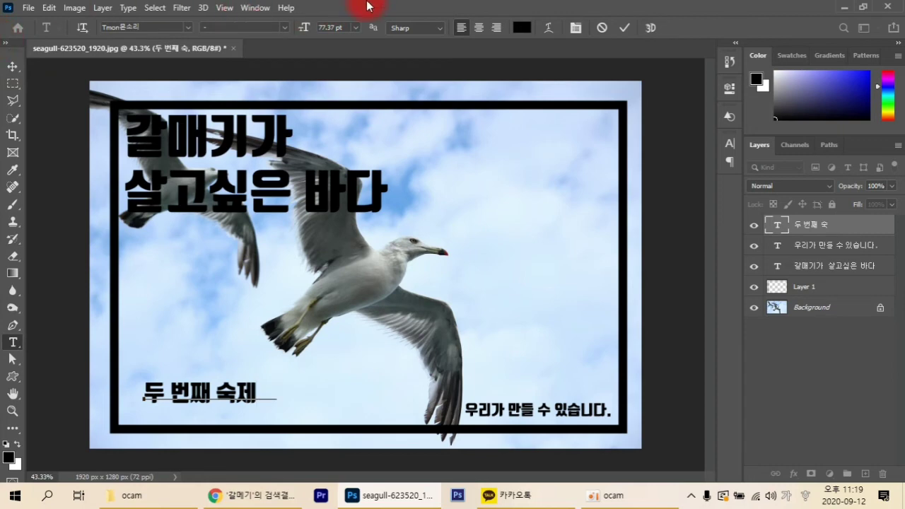
pyautogui.click(666, 248)
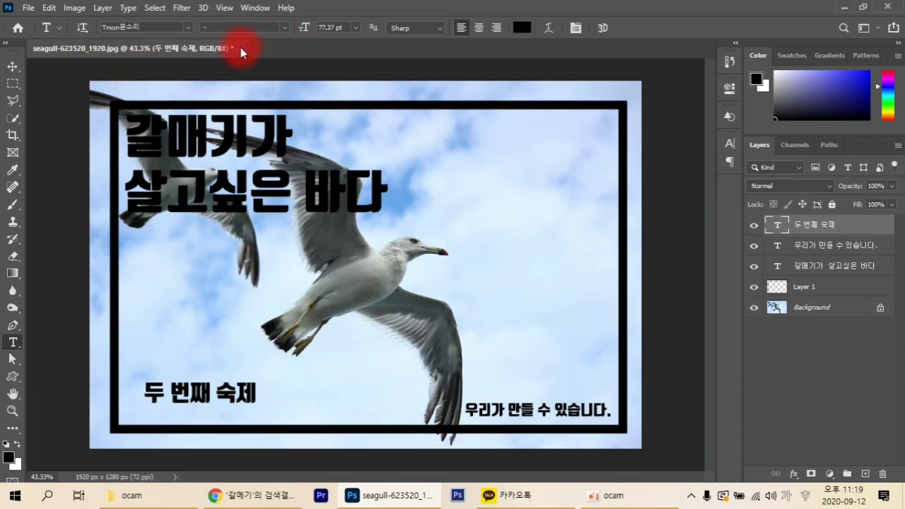
pyautogui.click(237, 69)
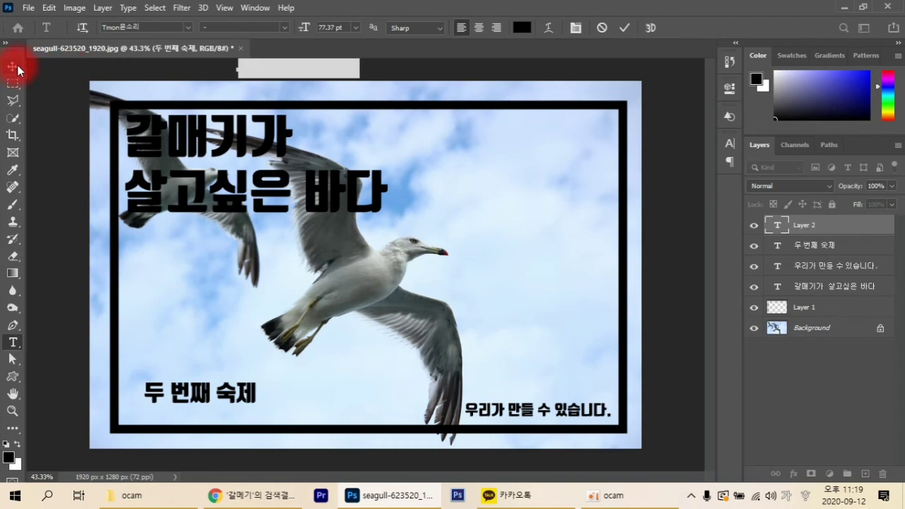
pyautogui.moveTo(18, 70); pyautogui.dragTo(65, 79)
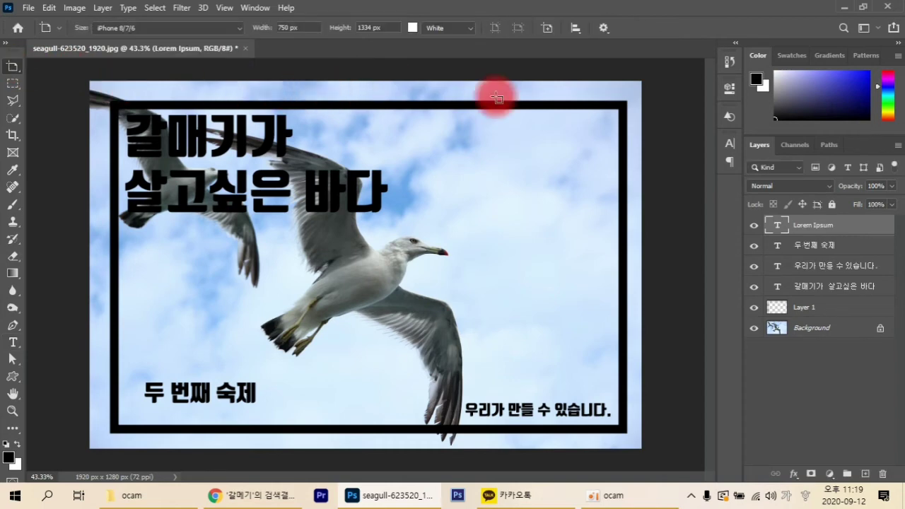
pyautogui.click(831, 308)
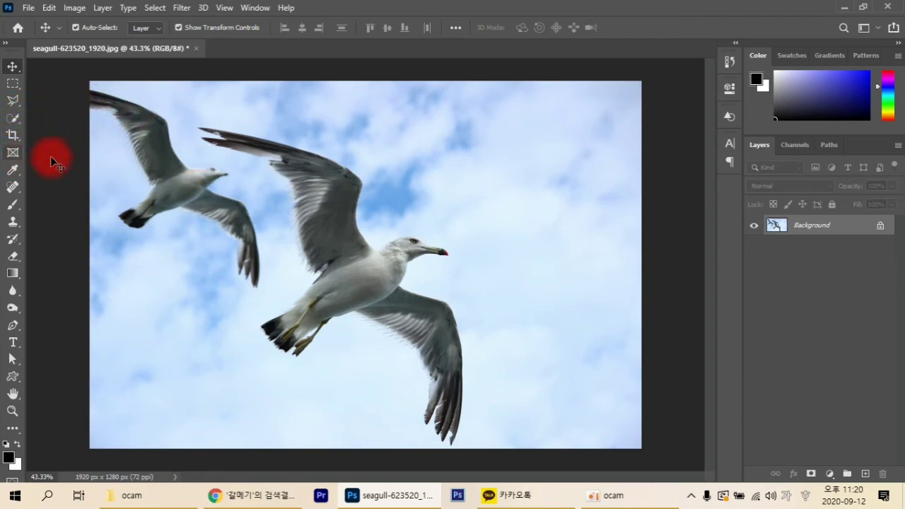
# Crop the seagull photo to a narrower, almost square image by cutting off the empty sky on its right
pyautogui.click(13, 136)
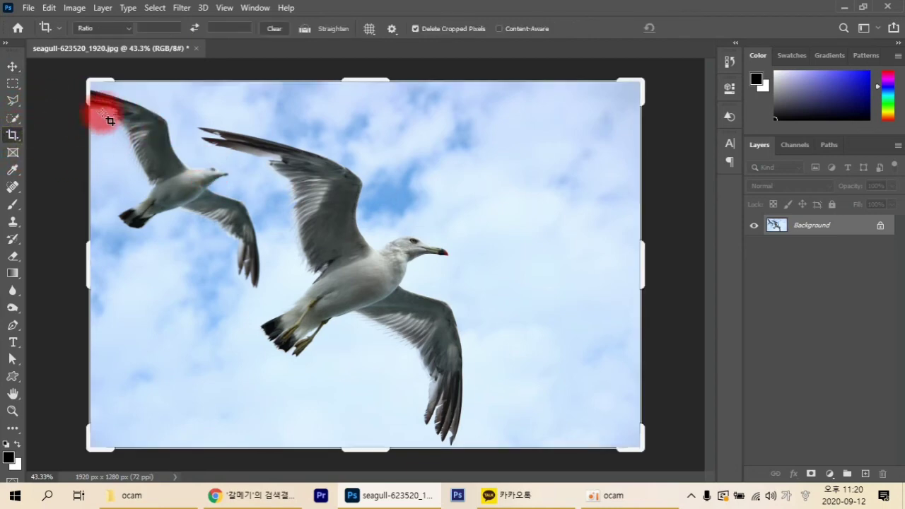
pyautogui.moveTo(645, 251); pyautogui.dragTo(563, 248)
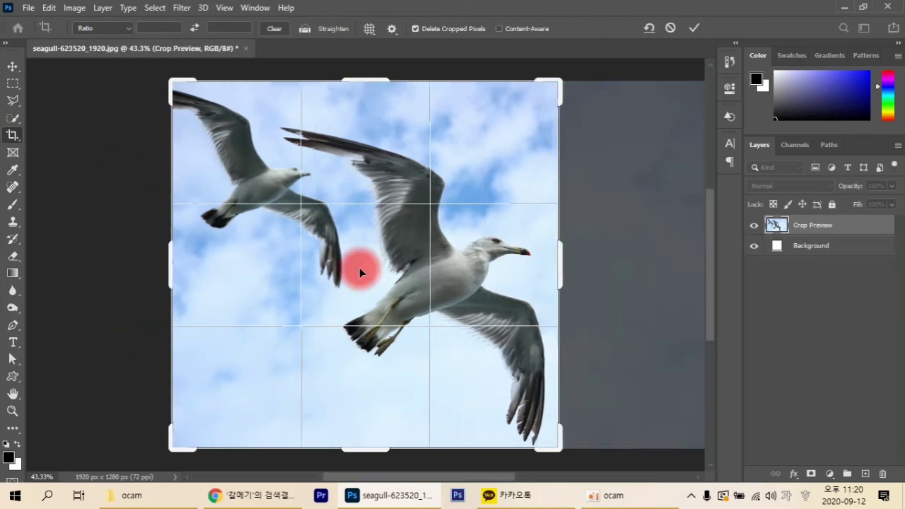
pyautogui.doubleClick(398, 270)
# Try to extend the canvas width to 1800 pixels evenly on both sides using the centre anchor
pyautogui.click(74, 8)
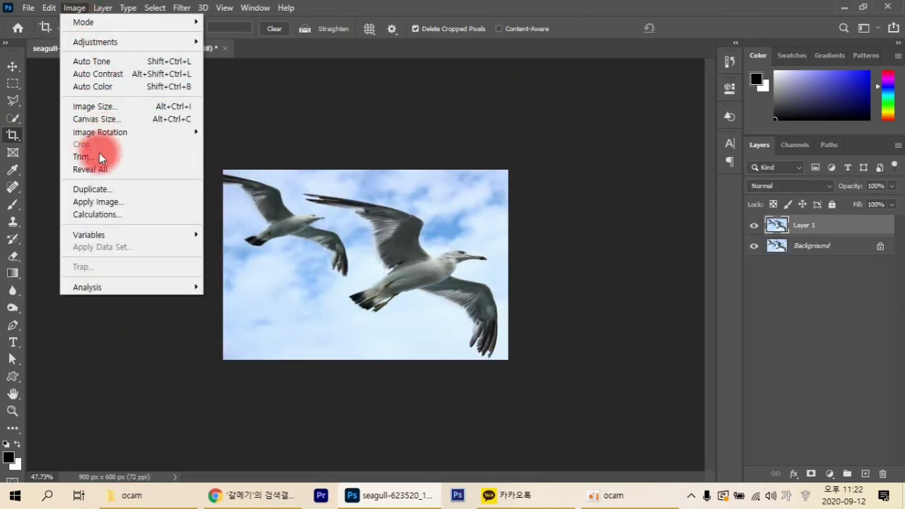
pyautogui.click(110, 118)
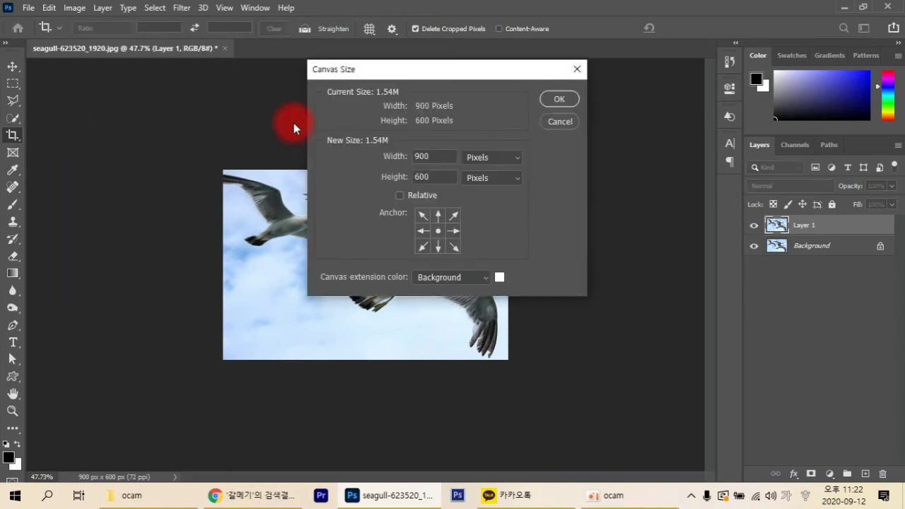
pyautogui.doubleClick(439, 157)
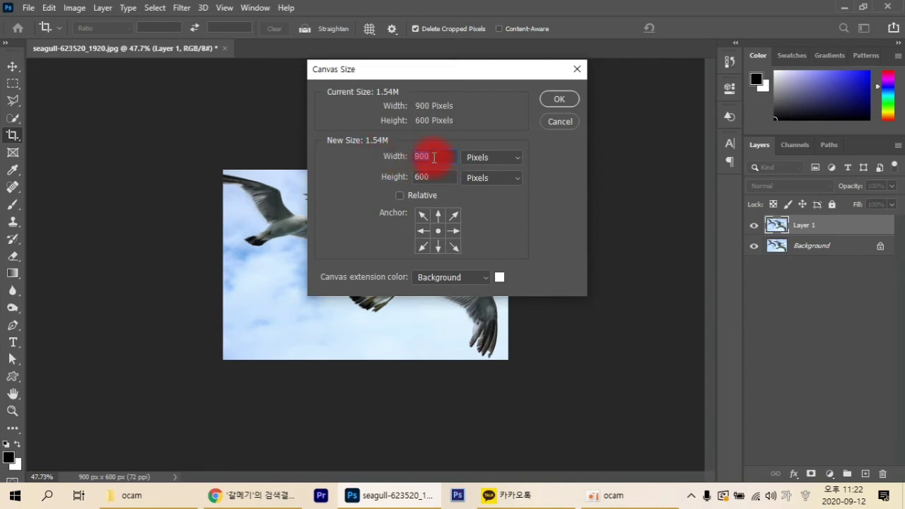
pyautogui.write('1800')
pyautogui.click(560, 101)
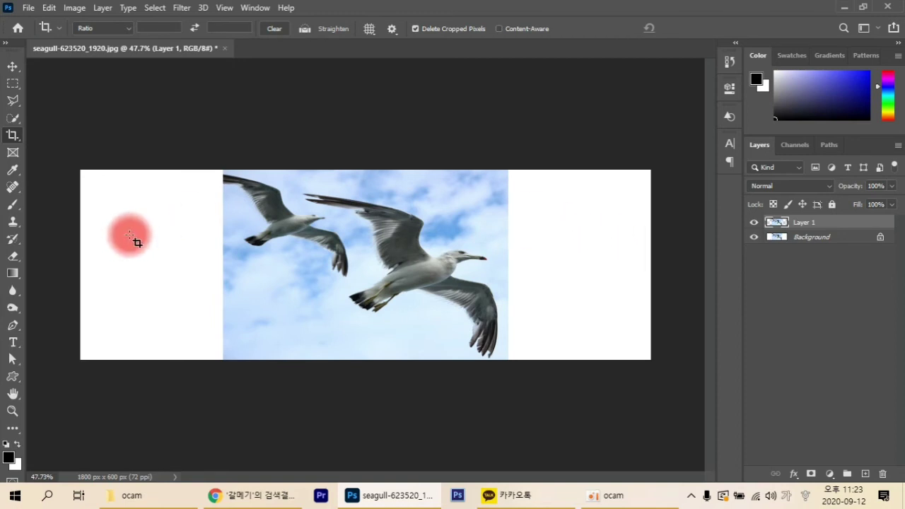
pyautogui.hotkey('ctrl', 'z')
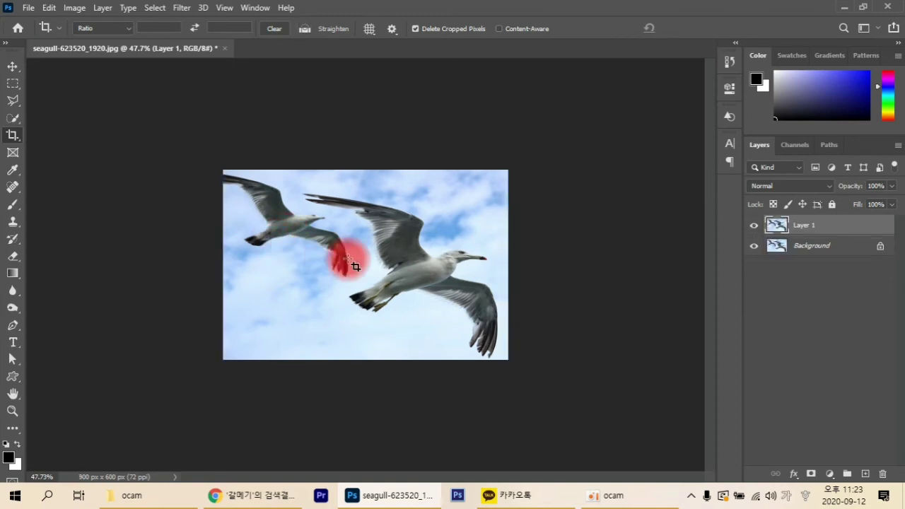
# Try to widen the canvas to 1800 pixels with the anchor moved to the middle-left position
pyautogui.click(74, 8)
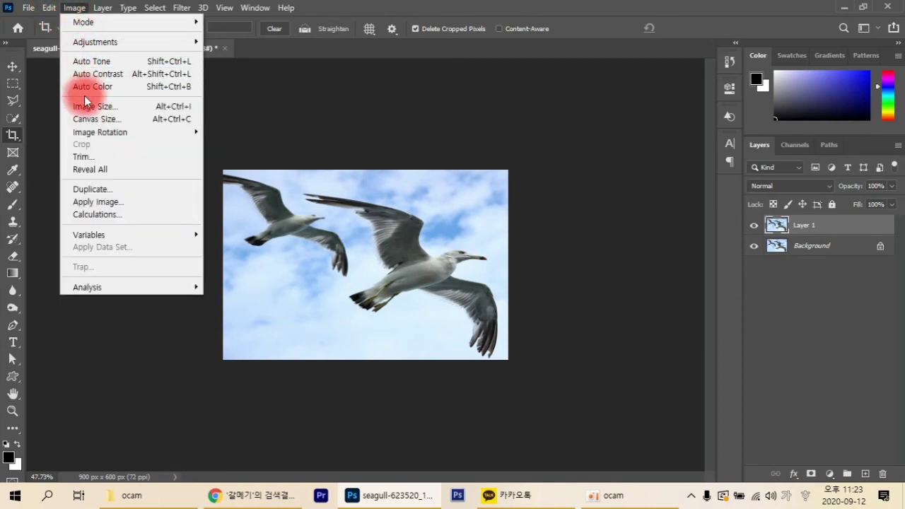
pyautogui.click(88, 120)
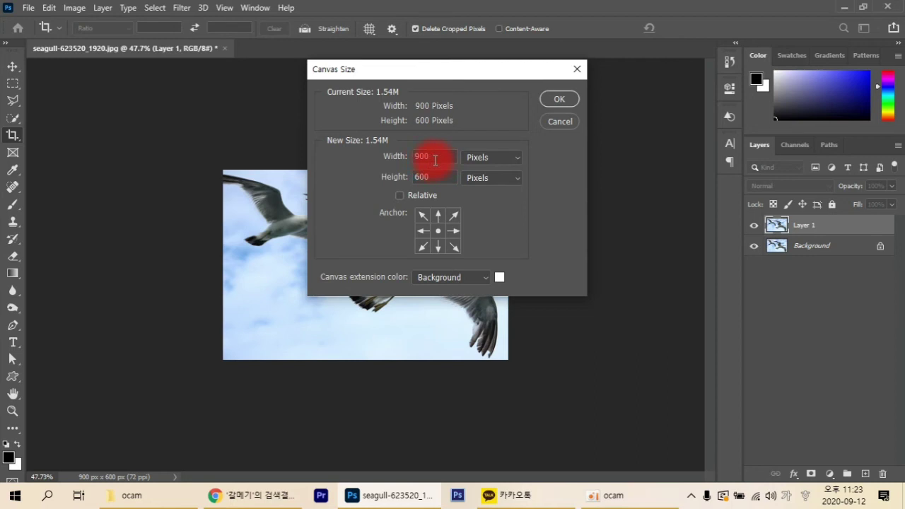
pyautogui.moveTo(435, 158); pyautogui.dragTo(375, 156)
pyautogui.write('1800')
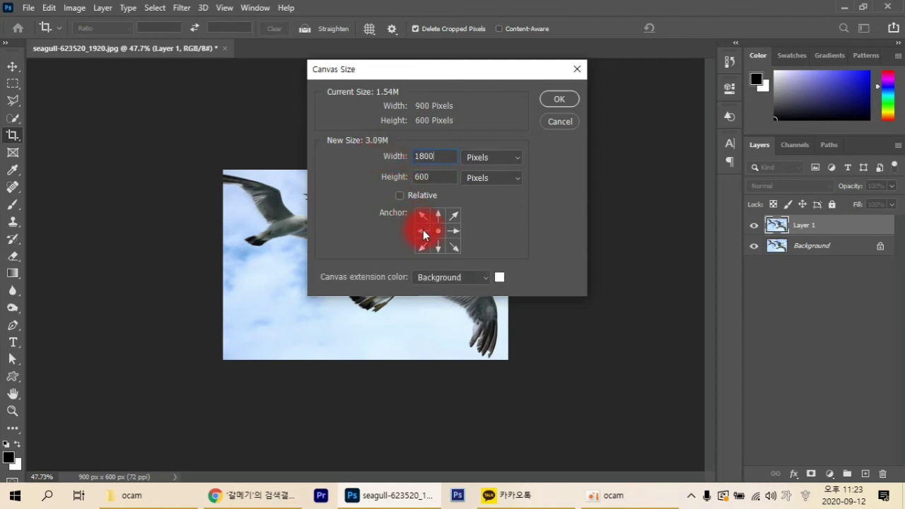
pyautogui.click(453, 231)
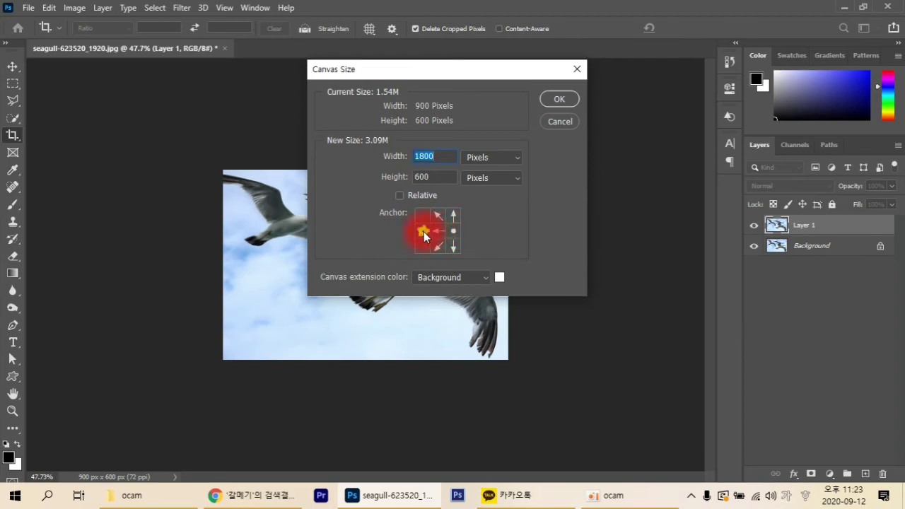
pyautogui.click(422, 232)
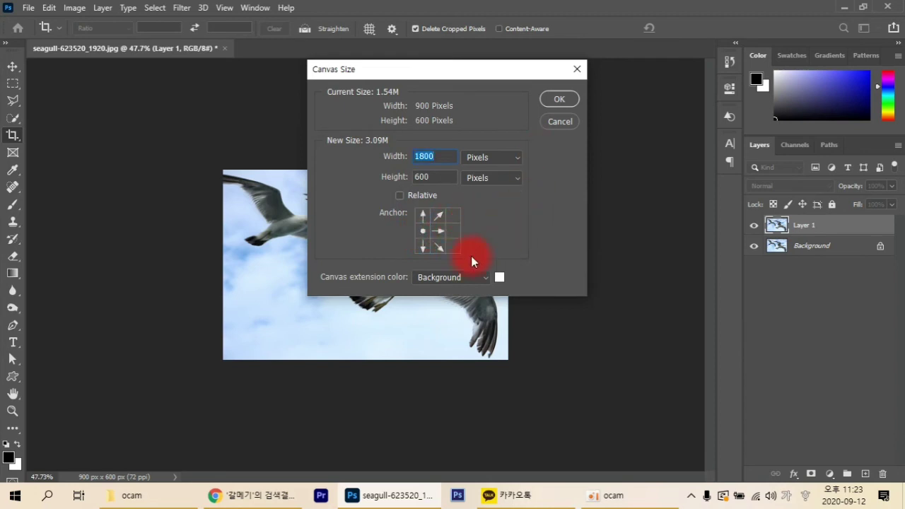
pyautogui.click(565, 97)
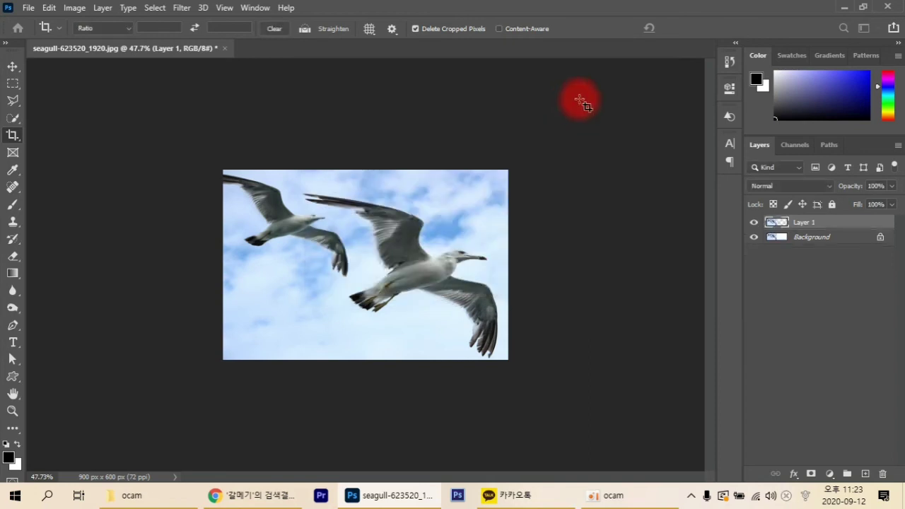
# Extend the canvas to 1800 pixels wide on the photo's right side with a middle-left anchor, then deselect Layer 1
pyautogui.click(74, 8)
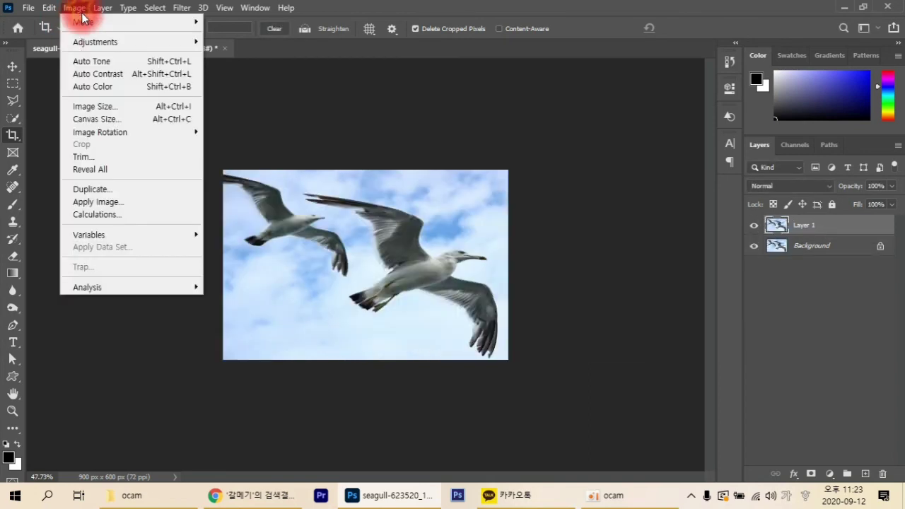
pyautogui.click(110, 118)
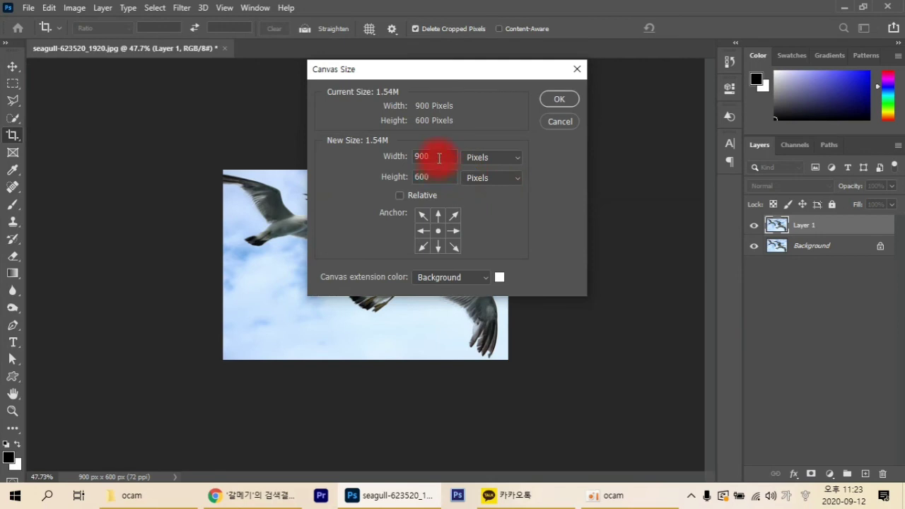
pyautogui.doubleClick(438, 158)
pyautogui.write('1800')
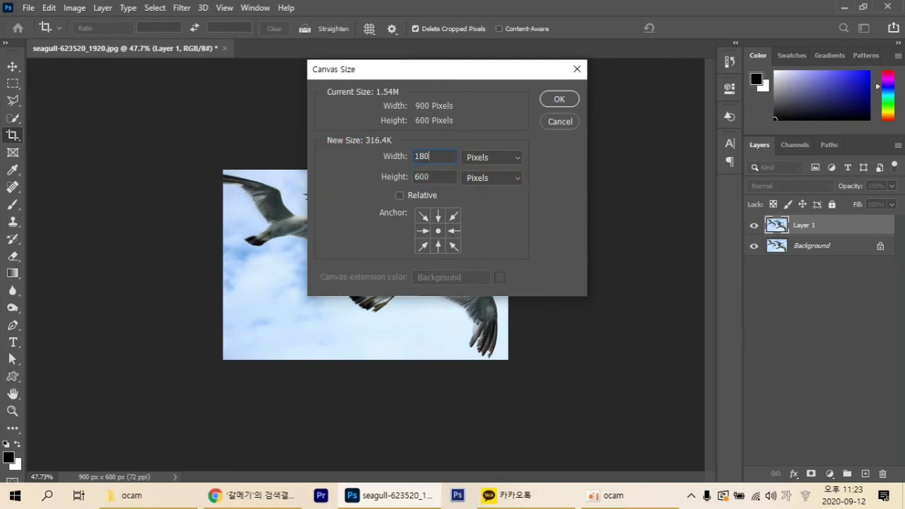
pyautogui.click(453, 231)
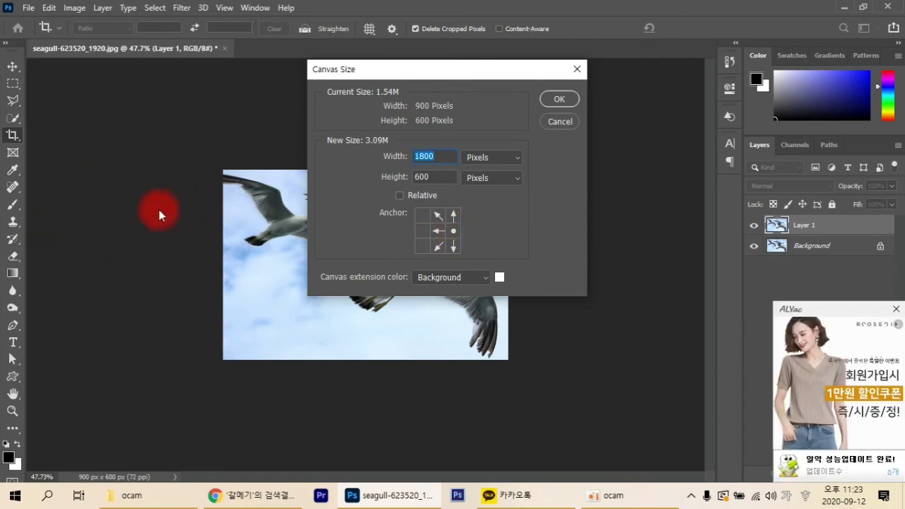
pyautogui.click(423, 231)
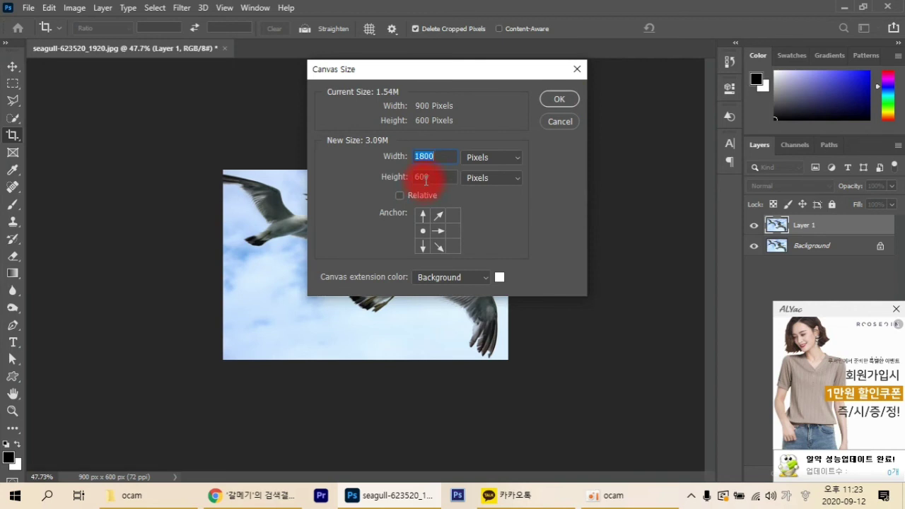
pyautogui.click(556, 101)
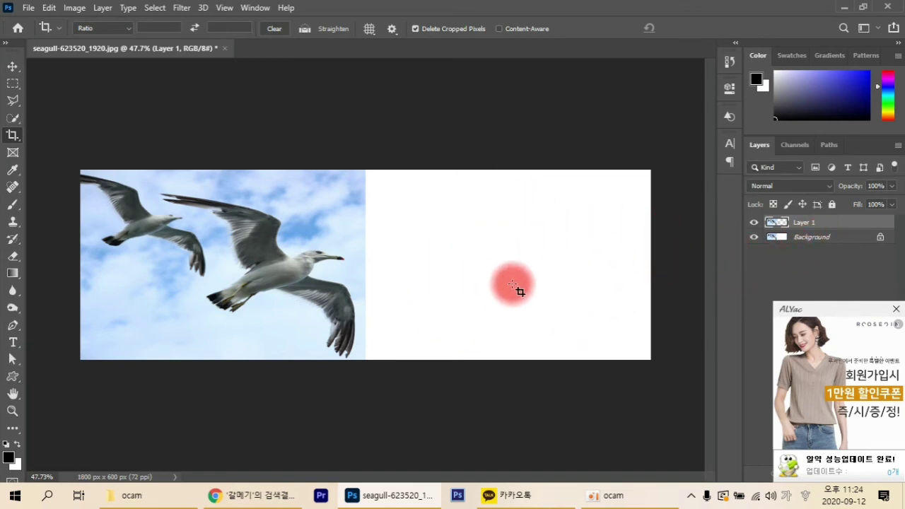
pyautogui.click(13, 68)
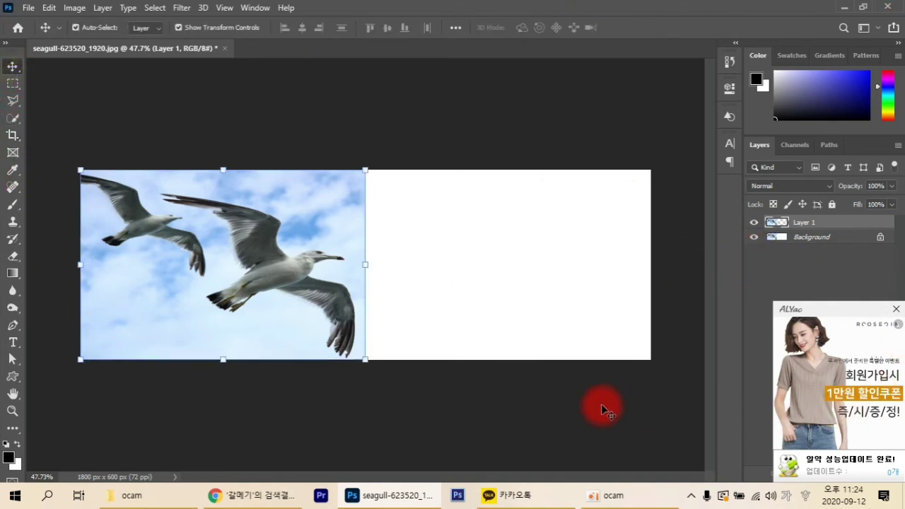
pyautogui.click(545, 274)
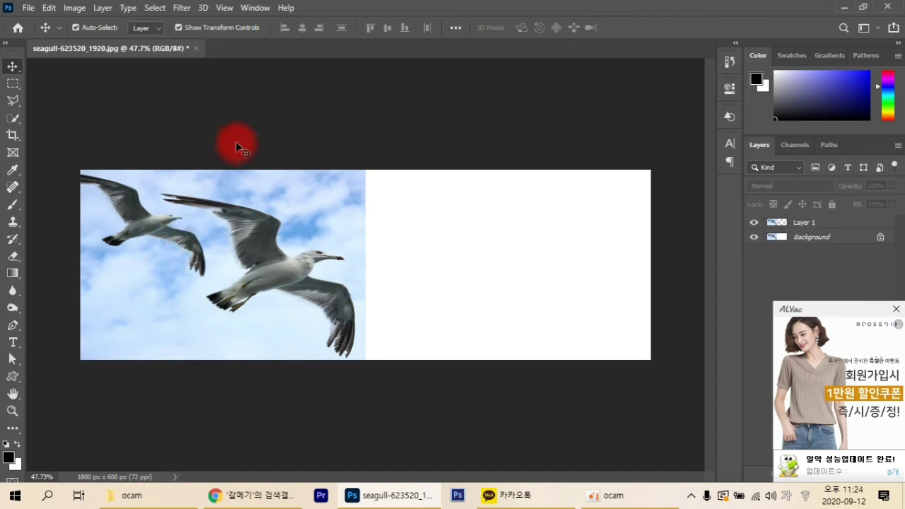
# Undo the white canvas extension and set the new canvas width to 1800 pixels with the middle-left anchor
pyautogui.hotkey('ctrl', 'z')
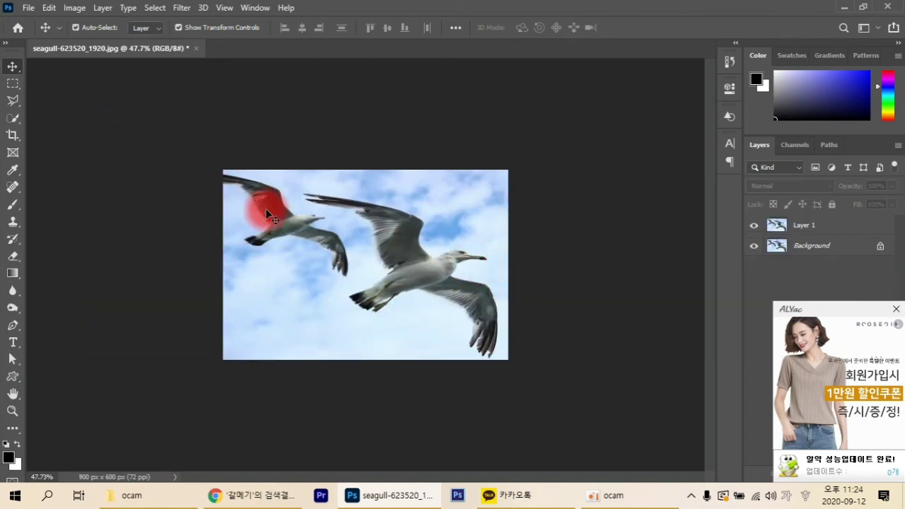
pyautogui.click(74, 8)
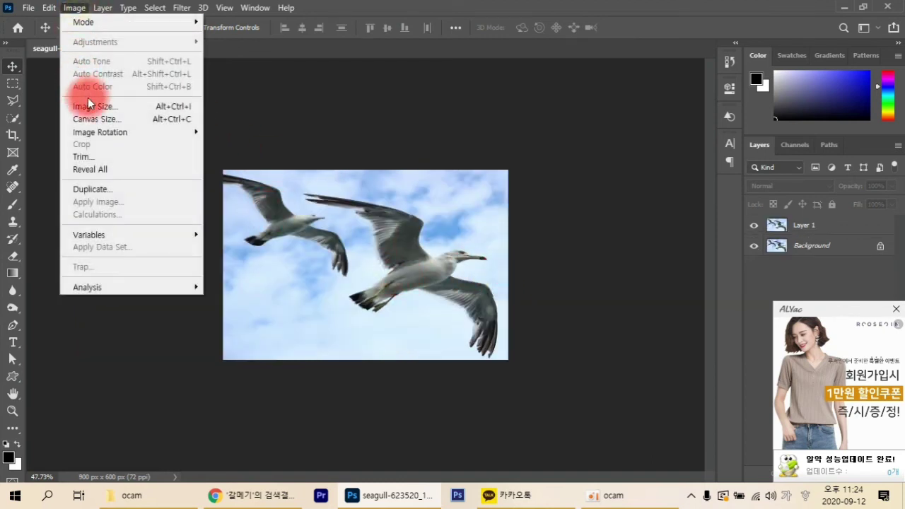
pyautogui.click(98, 119)
pyautogui.moveTo(441, 161); pyautogui.dragTo(352, 153)
pyautogui.write('1900')
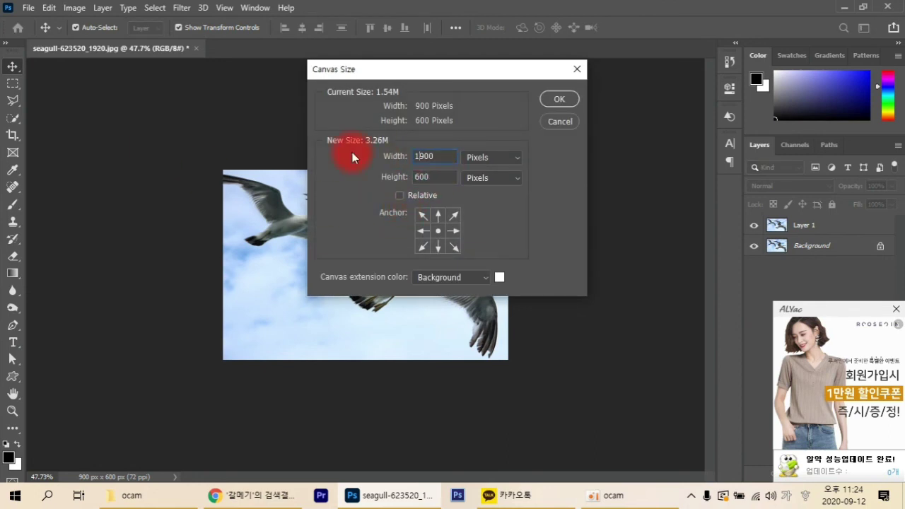
pyautogui.press('Delete')
pyautogui.write('8')
pyautogui.click(454, 233)
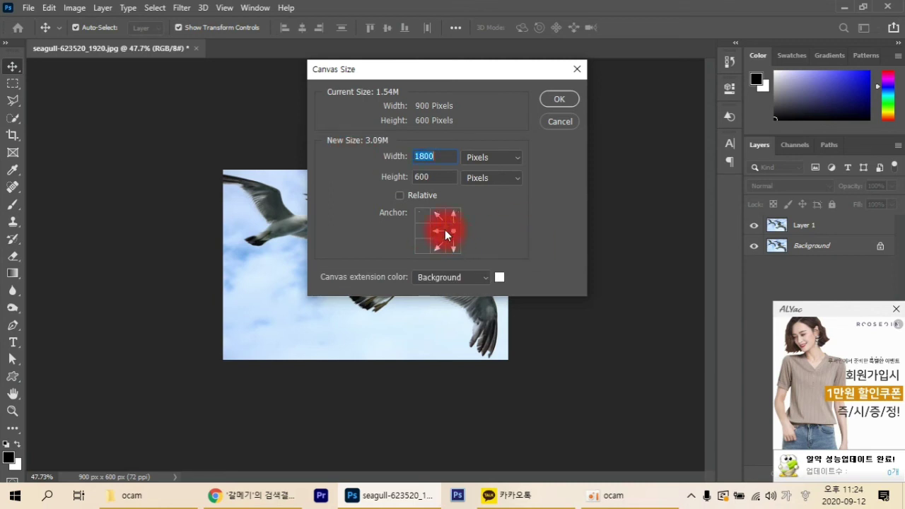
# Sample the sky blue 7caeea from the photo as the canvas extension colour and apply the new canvas size
pyautogui.click(499, 277)
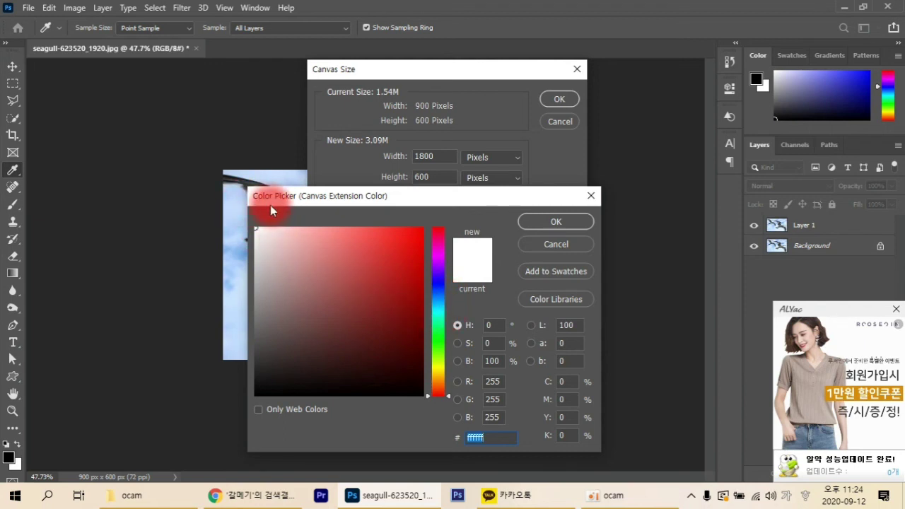
pyautogui.moveTo(424, 205); pyautogui.dragTo(489, 220)
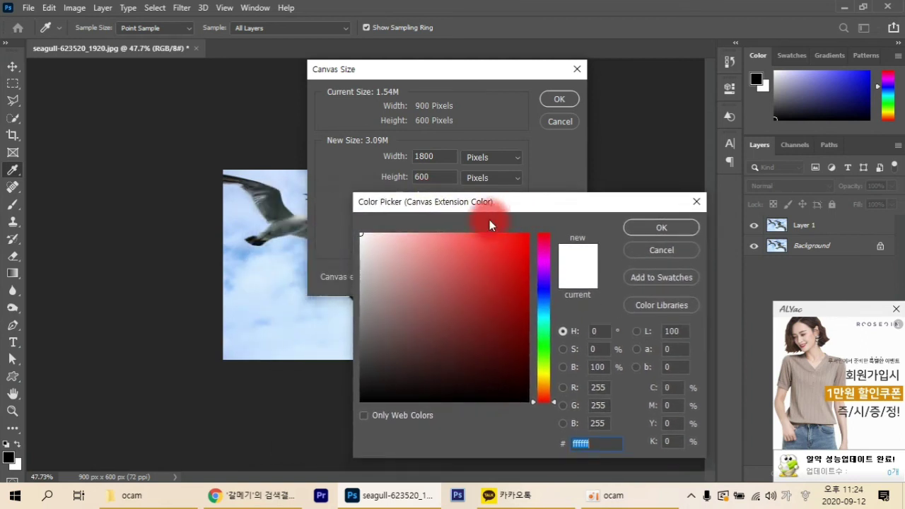
pyautogui.click(244, 251)
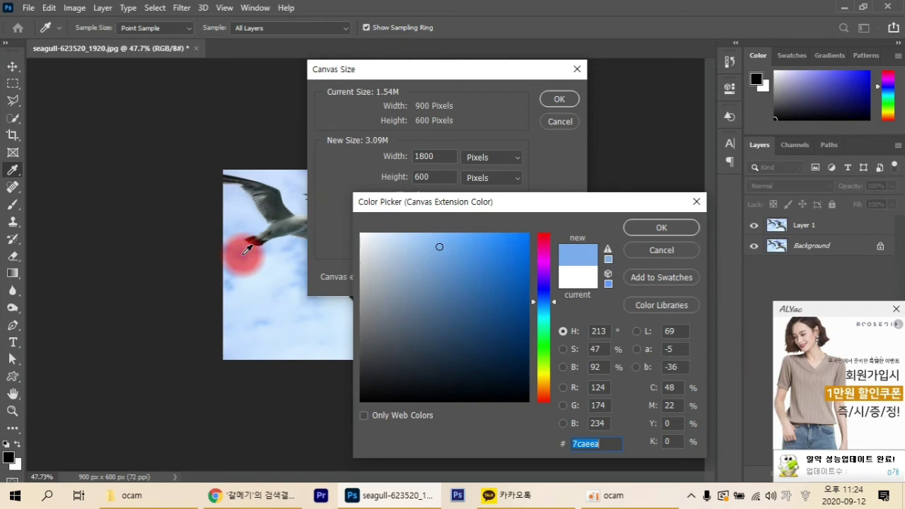
pyautogui.click(661, 227)
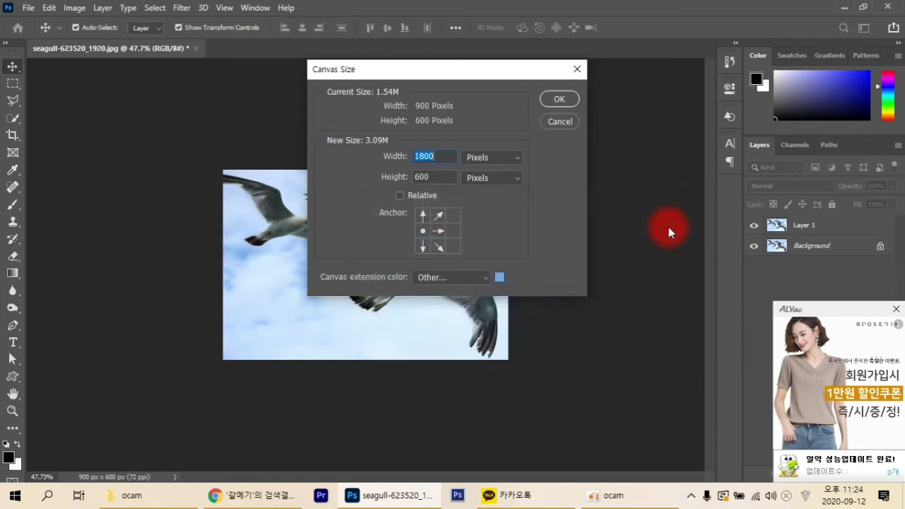
pyautogui.click(562, 100)
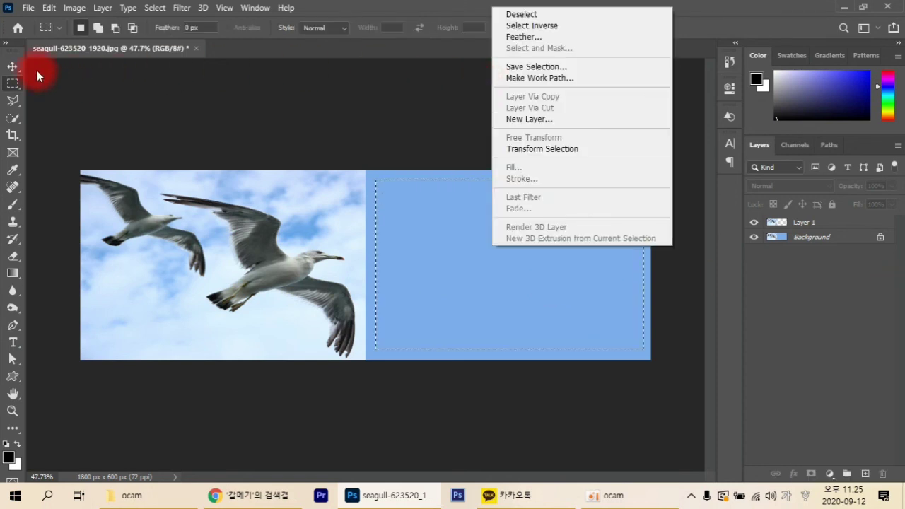
# Clear the rectangular selection on the blue area and add a new empty layer above Layer 1
pyautogui.click(14, 64)
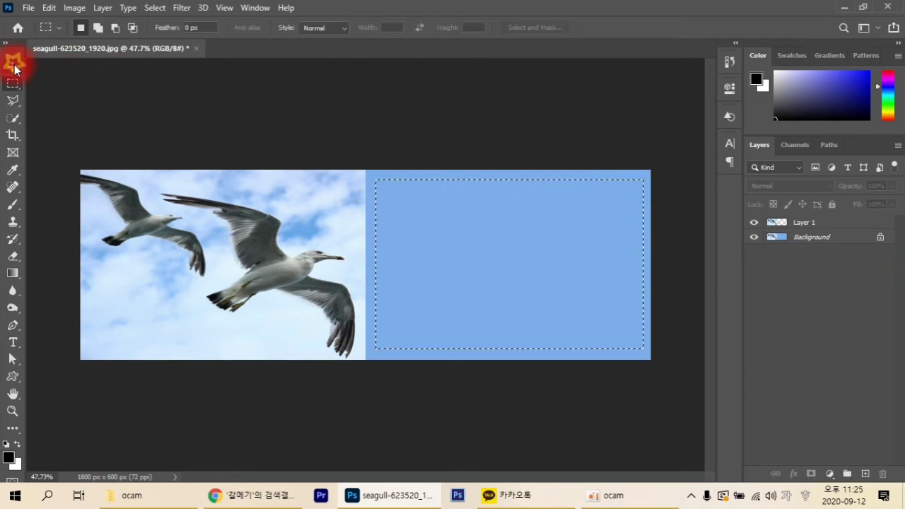
pyautogui.hotkey('ctrl', 'd')
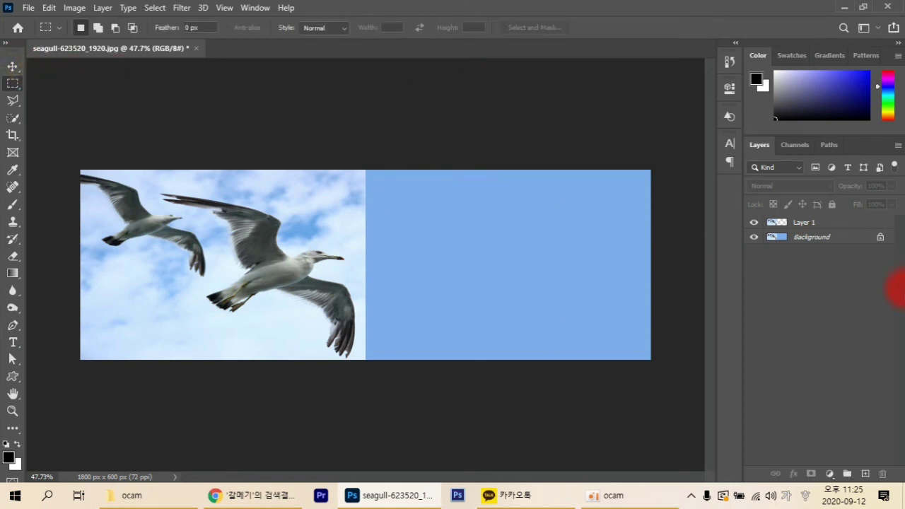
pyautogui.click(864, 472)
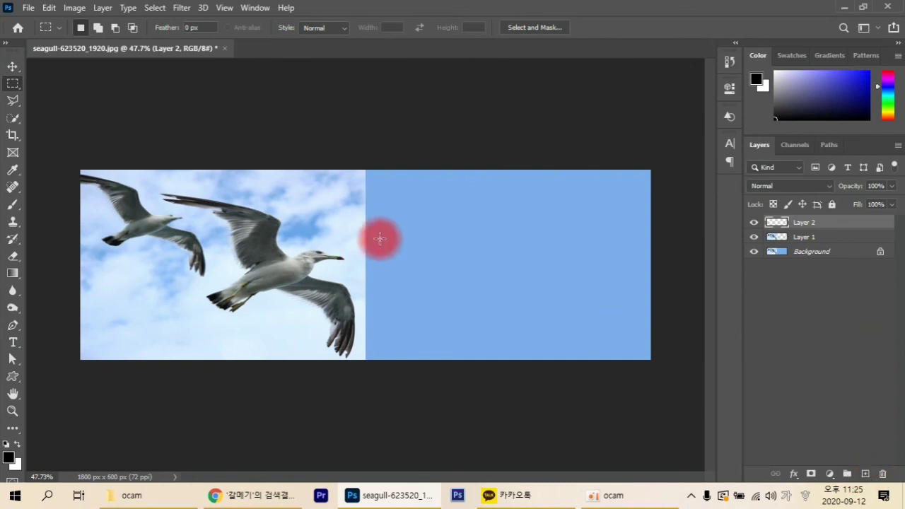
# Select a rectangle just inside the blue area's edges and stroke it with a 30 px black inside border
pyautogui.rightClick(14, 87)
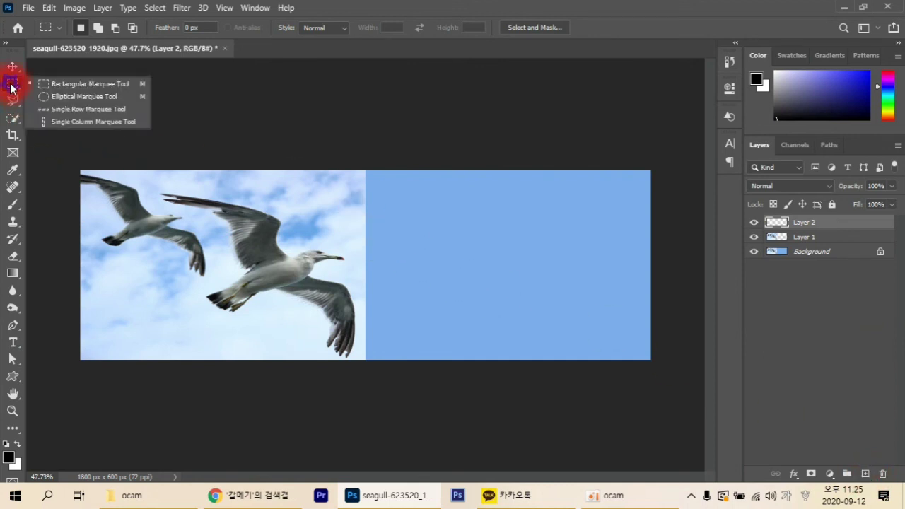
pyautogui.click(68, 84)
pyautogui.moveTo(375, 183); pyautogui.dragTo(641, 348)
pyautogui.rightClick(604, 291)
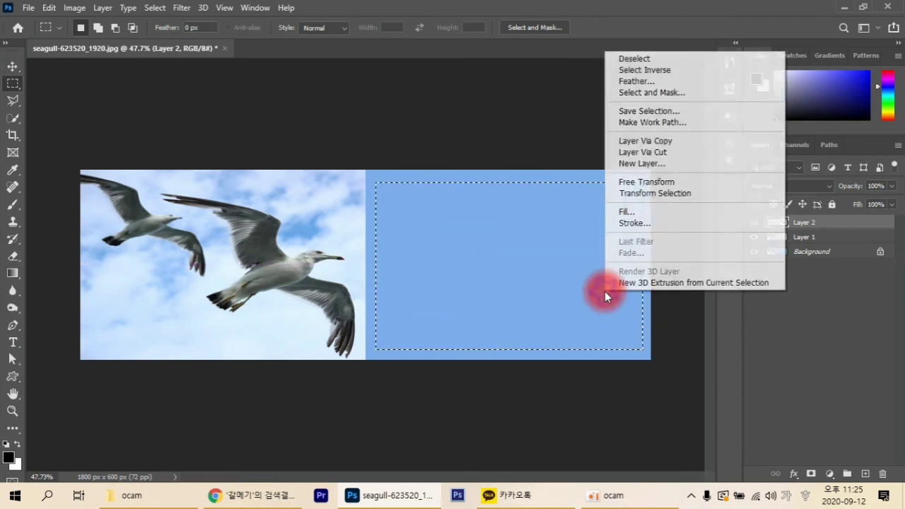
pyautogui.click(628, 222)
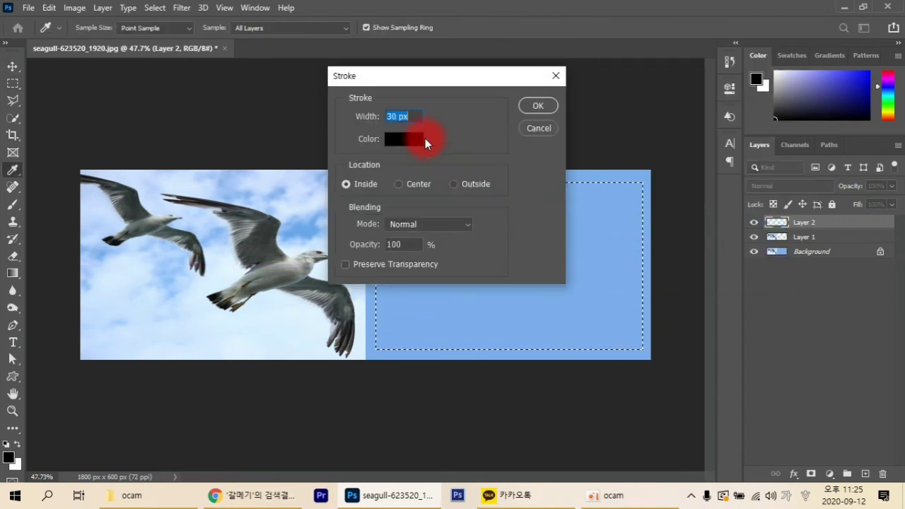
pyautogui.moveTo(398, 116); pyautogui.dragTo(372, 119)
pyautogui.click(538, 106)
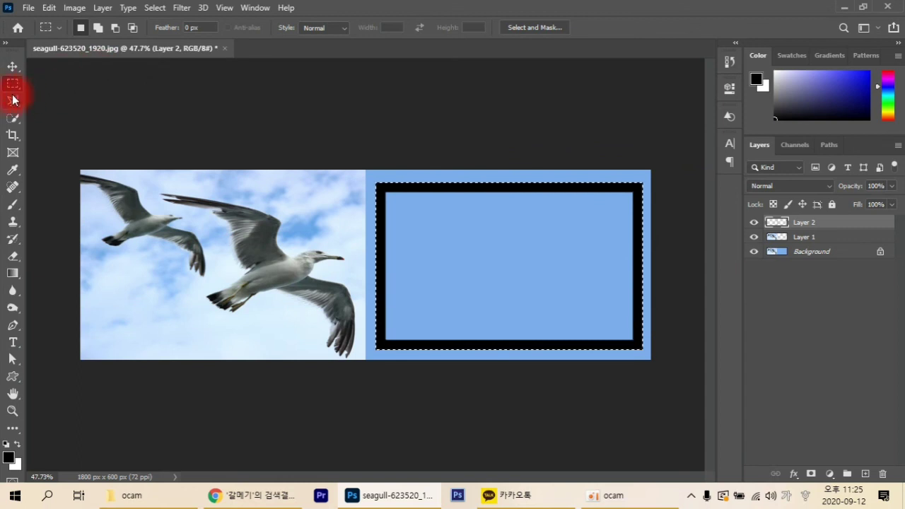
# Add the two-line heading "갈매기가 살고싶은 바다" at the frame's upper left and the small caption "우리가 만들 수 있습니다." at its lower right
pyautogui.click(14, 342)
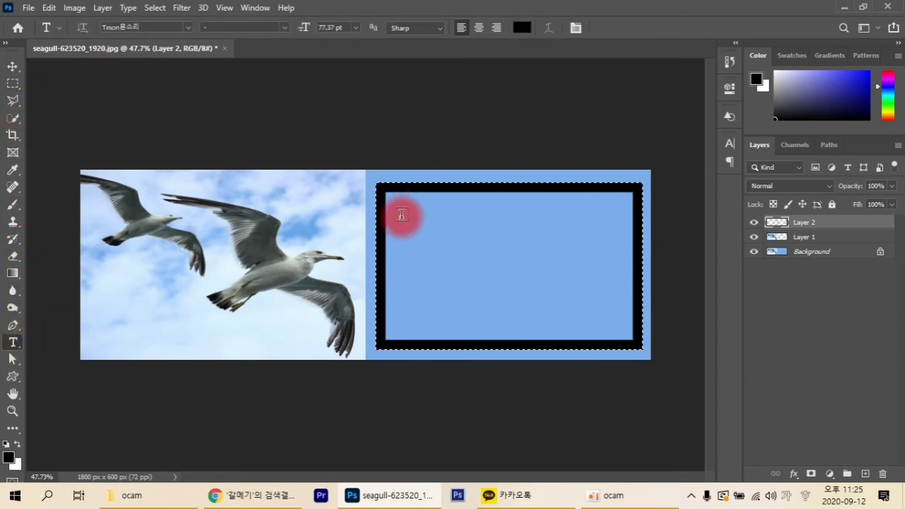
pyautogui.click(402, 214)
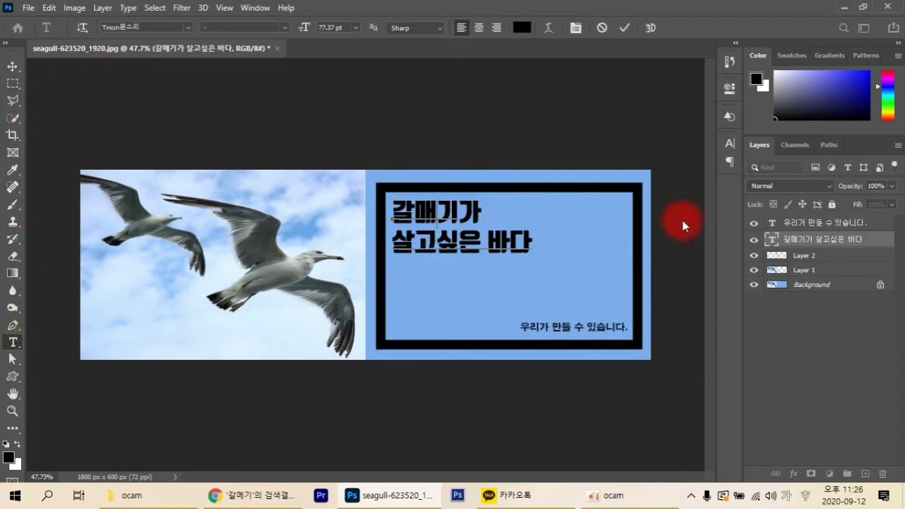
pyautogui.click(681, 224)
pyautogui.press('v')
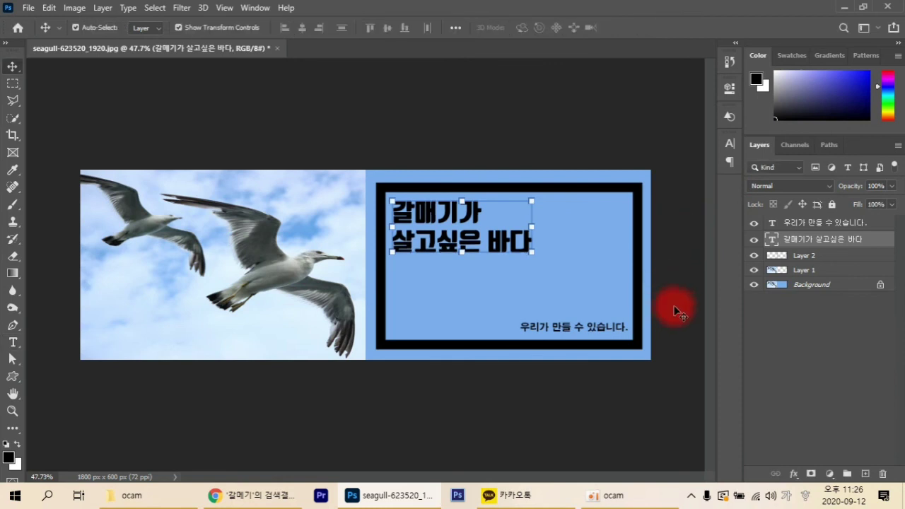
pyautogui.click(676, 333)
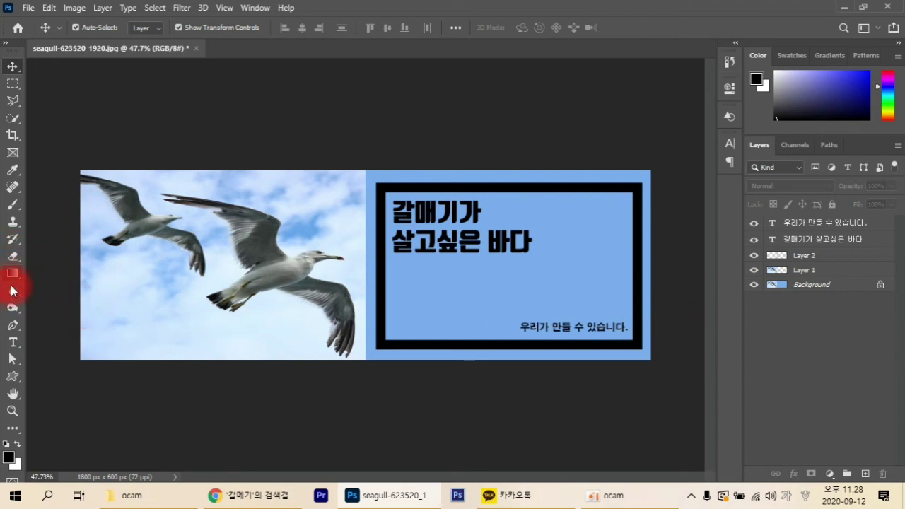
# Add the text "세번째 숙제" in the lower-left corner of the seagull photo and fit the whole image in view
pyautogui.click(13, 342)
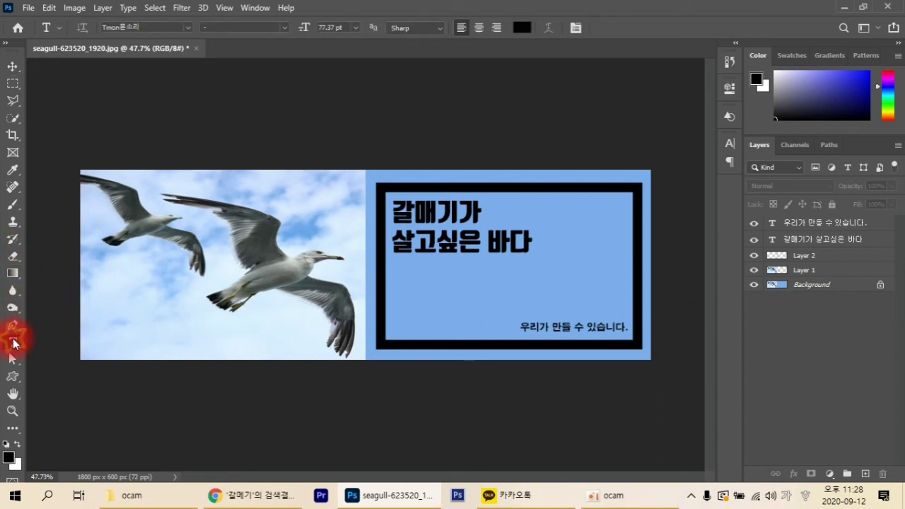
pyautogui.click(98, 338)
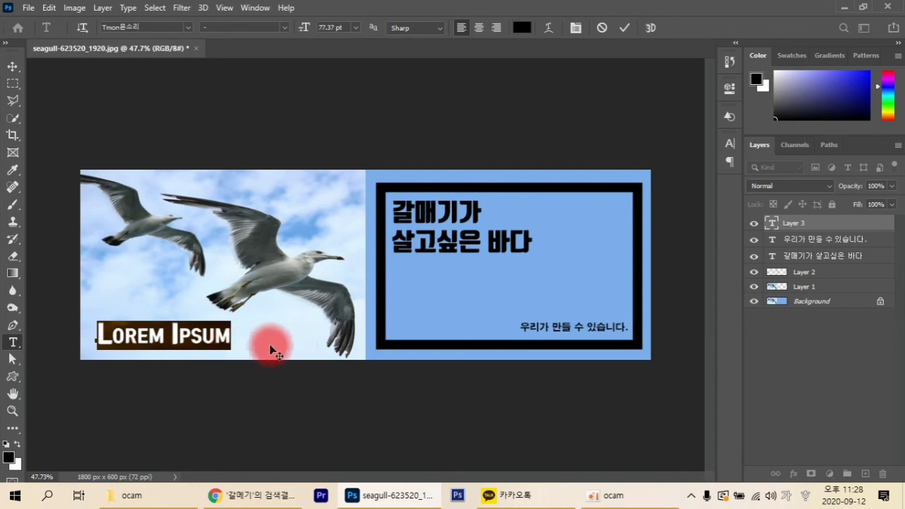
pyautogui.write('세')
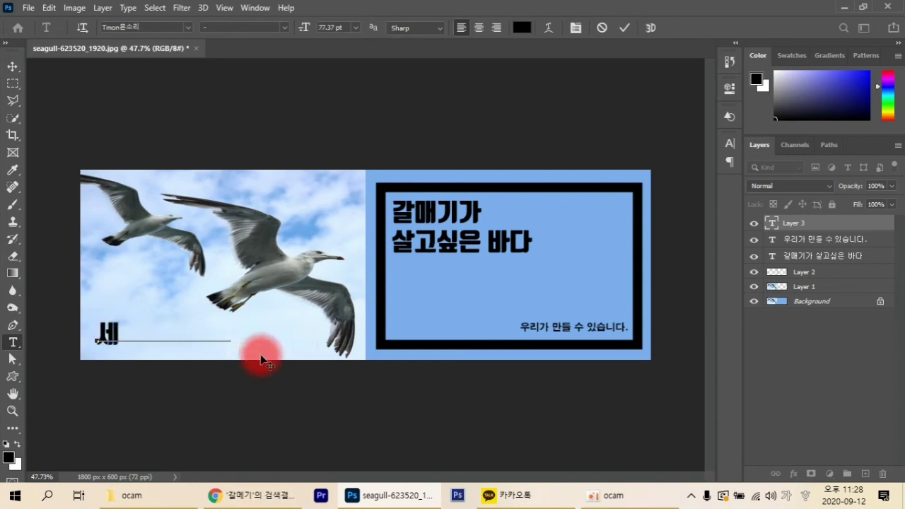
pyautogui.write('번째')
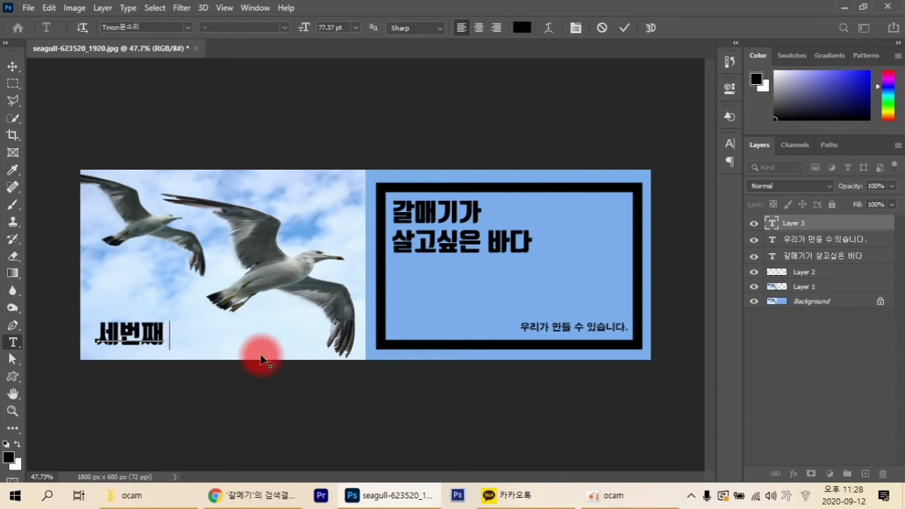
pyautogui.write(' 숙제')
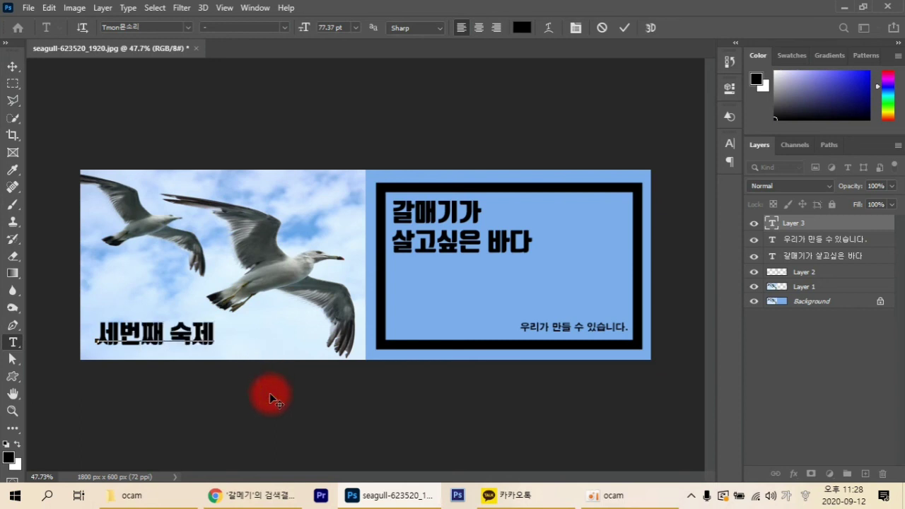
pyautogui.click(305, 393)
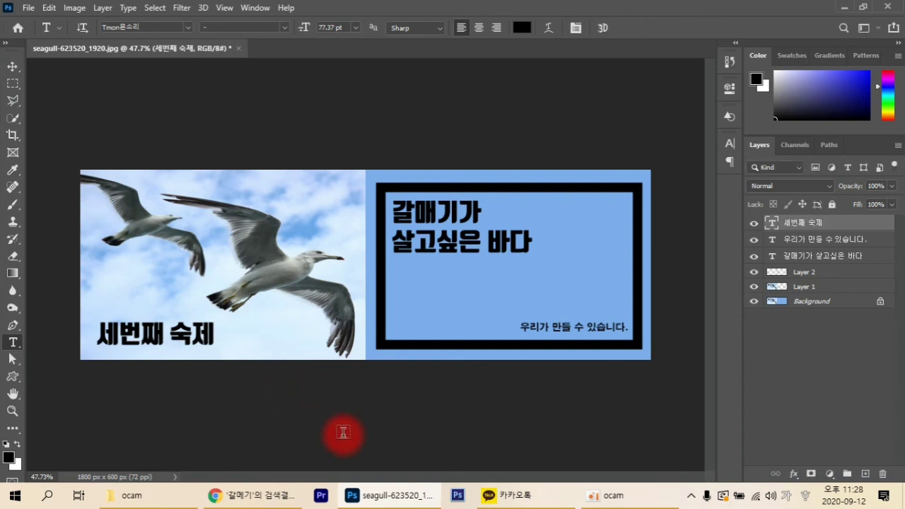
pyautogui.hotkey('ctrl', '0')
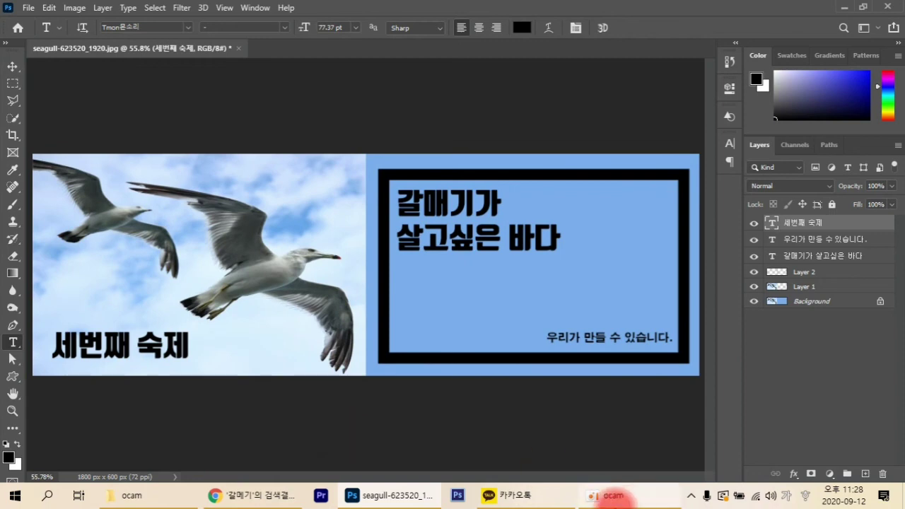